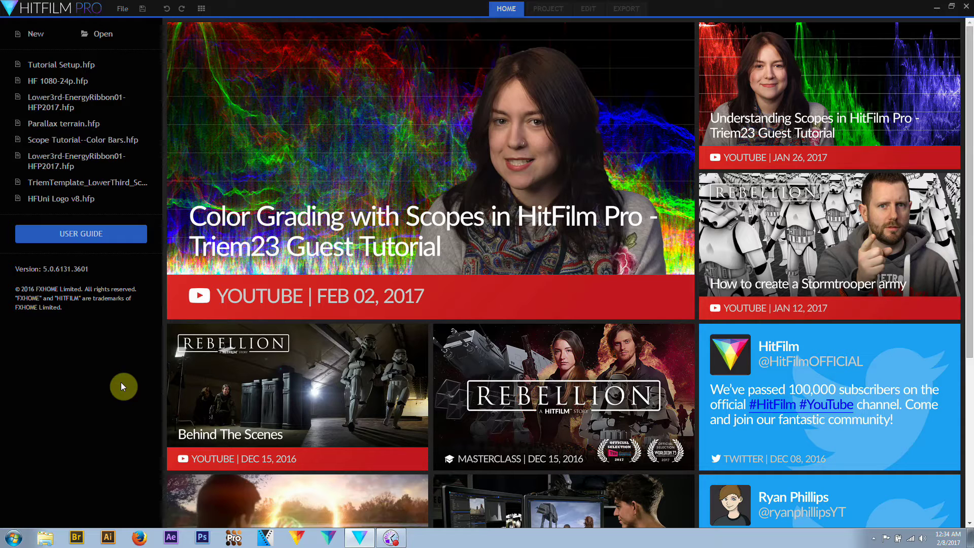
- Create a new project with the 1080p Full HD @ 24 fps template and start editing it
{"action": "left_click", "coordinate": [39, 30]}
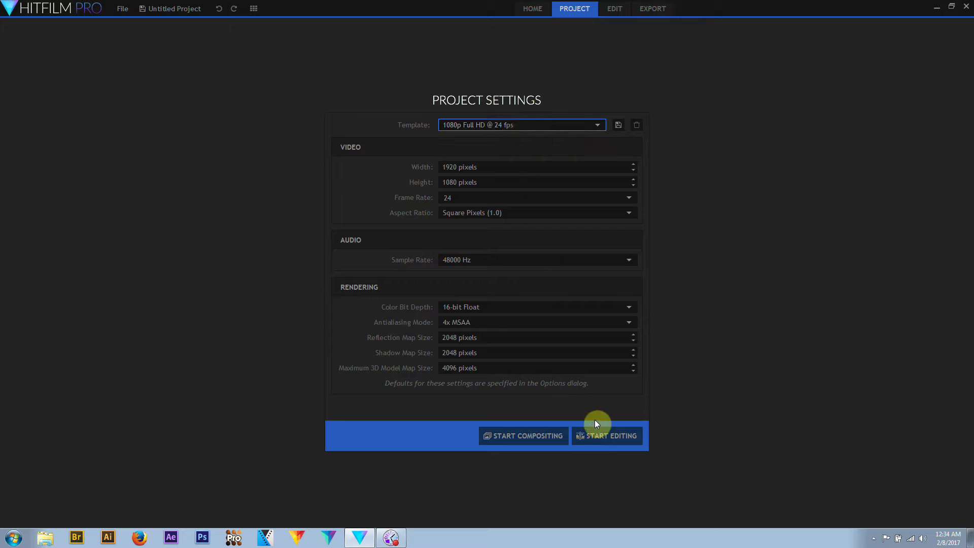
{"action": "left_click", "coordinate": [598, 434]}
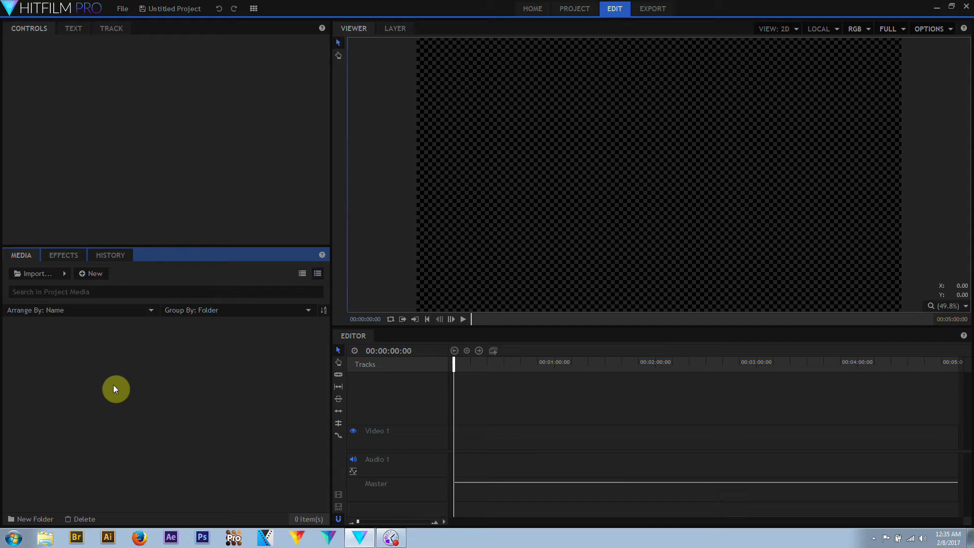
- Group the project media by Media and arrange the items by Type
{"action": "left_click", "coordinate": [249, 310]}
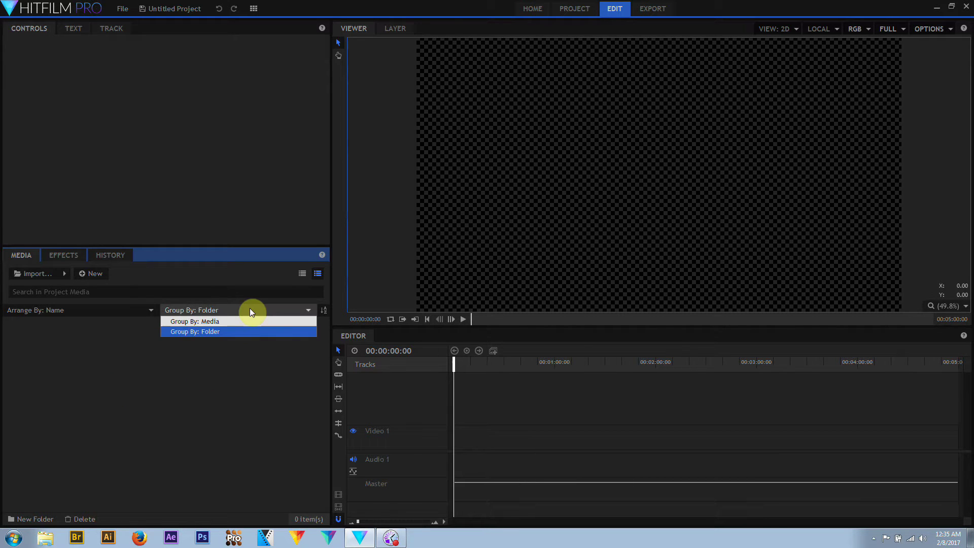
{"action": "left_click", "coordinate": [248, 323]}
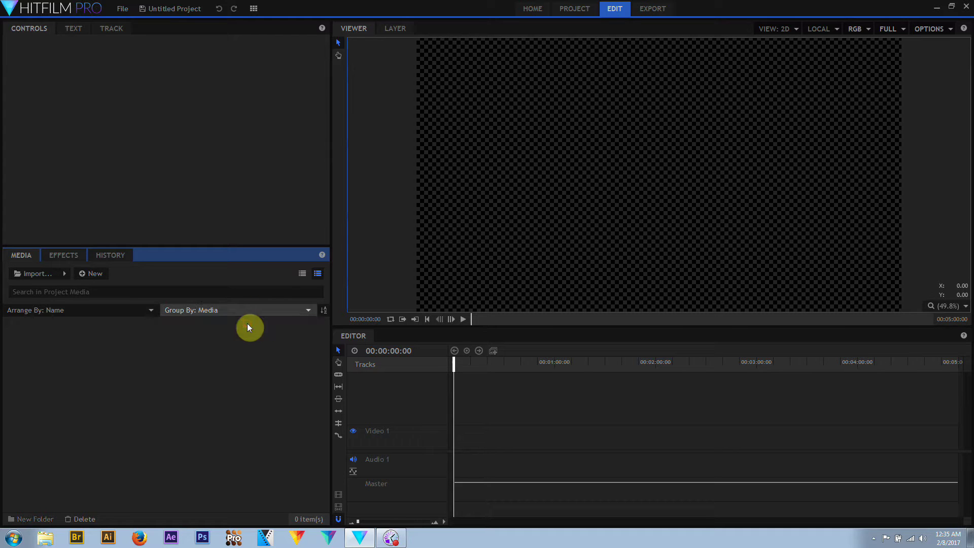
{"action": "left_click", "coordinate": [71, 311]}
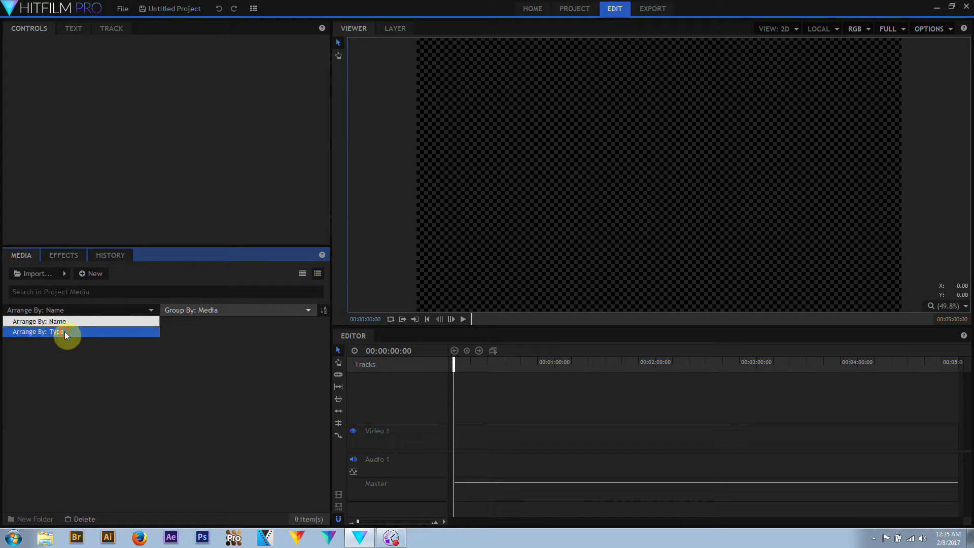
{"action": "left_click", "coordinate": [65, 331]}
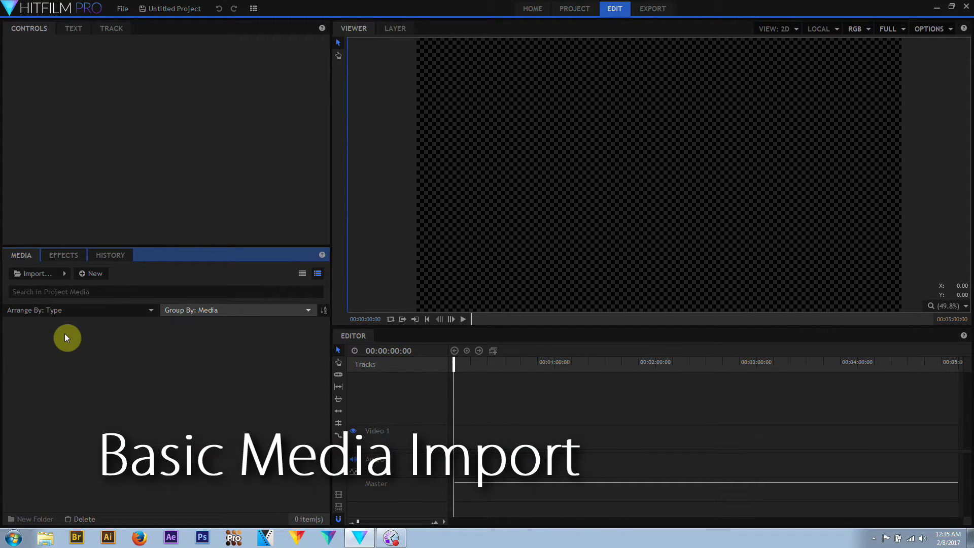
- Import the video clip 20161201_012620 RAW.mp4 from the Source Media folder
{"action": "left_click", "coordinate": [38, 273]}
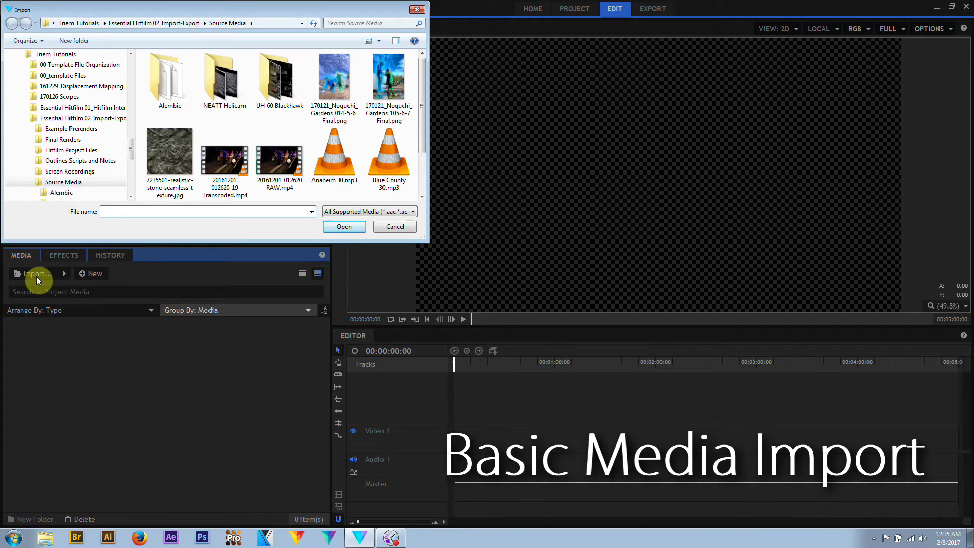
{"action": "left_click", "coordinate": [378, 212]}
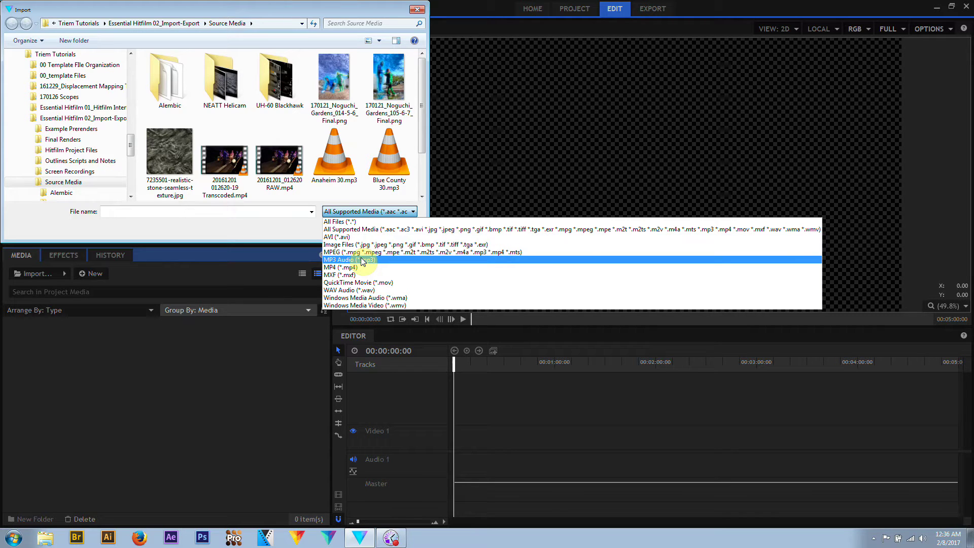
{"action": "left_click", "coordinate": [275, 169]}
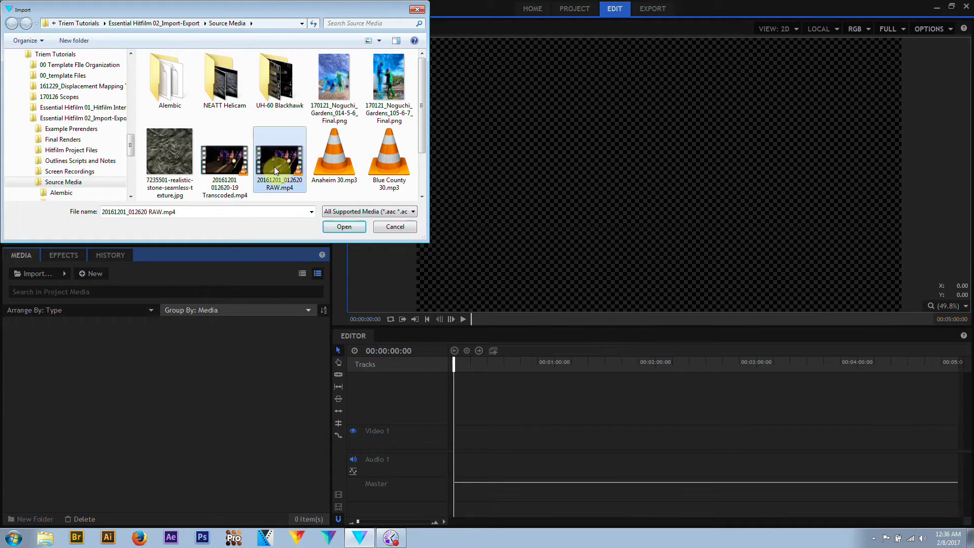
{"action": "left_click", "coordinate": [340, 229]}
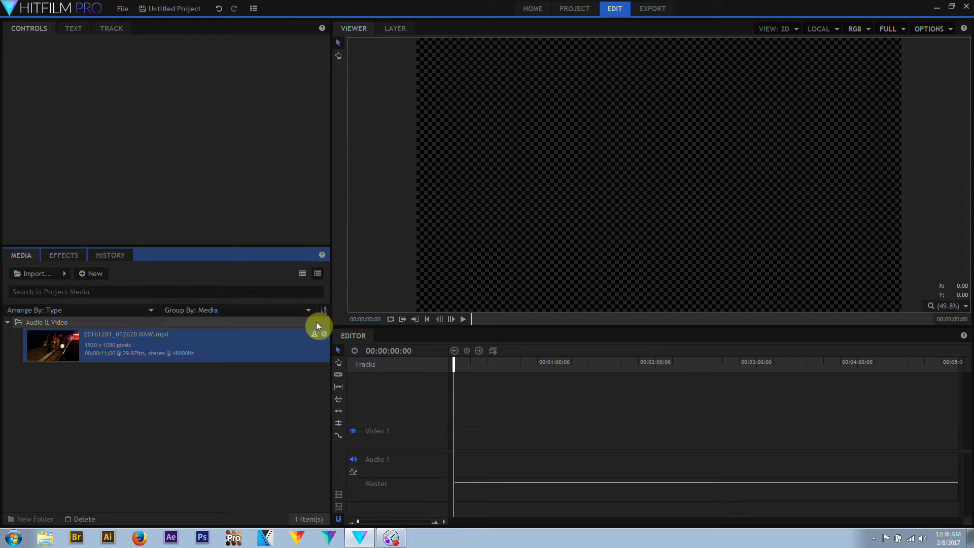
{"action": "mouse_move", "coordinate": [313, 338]}
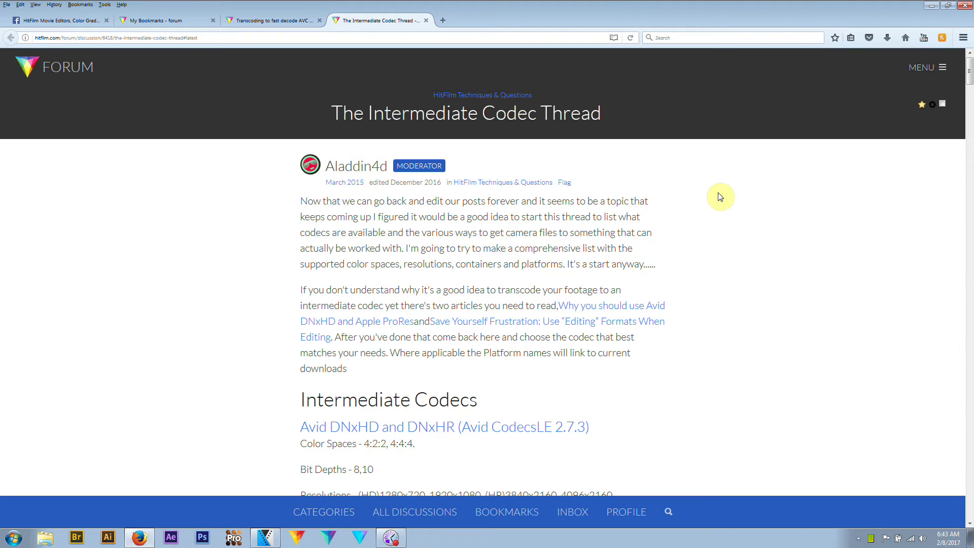
- Read the HitFilm forum threads on intermediate codecs and on transcoding to fast decode AVC in Firefox
{"action": "scroll", "coordinate": [720, 197], "scroll_direction": "down", "scroll_amount": 10}
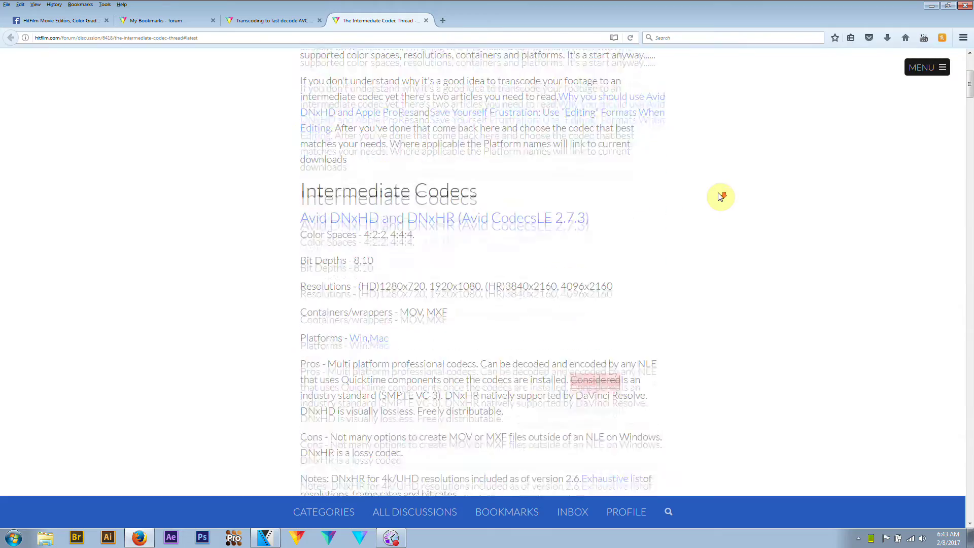
{"action": "scroll", "coordinate": [720, 197], "scroll_direction": "down", "scroll_amount": 15}
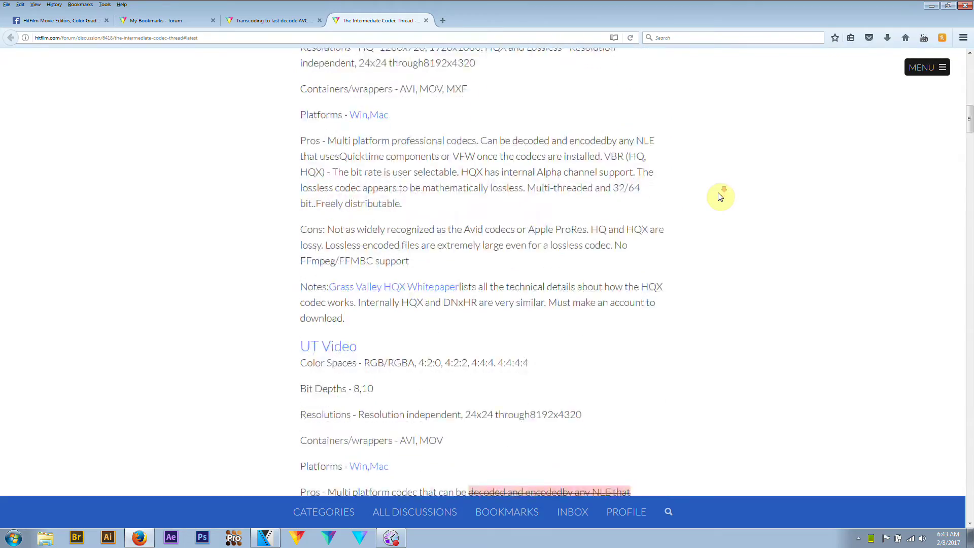
{"action": "scroll", "coordinate": [720, 197], "scroll_direction": "down", "scroll_amount": 14}
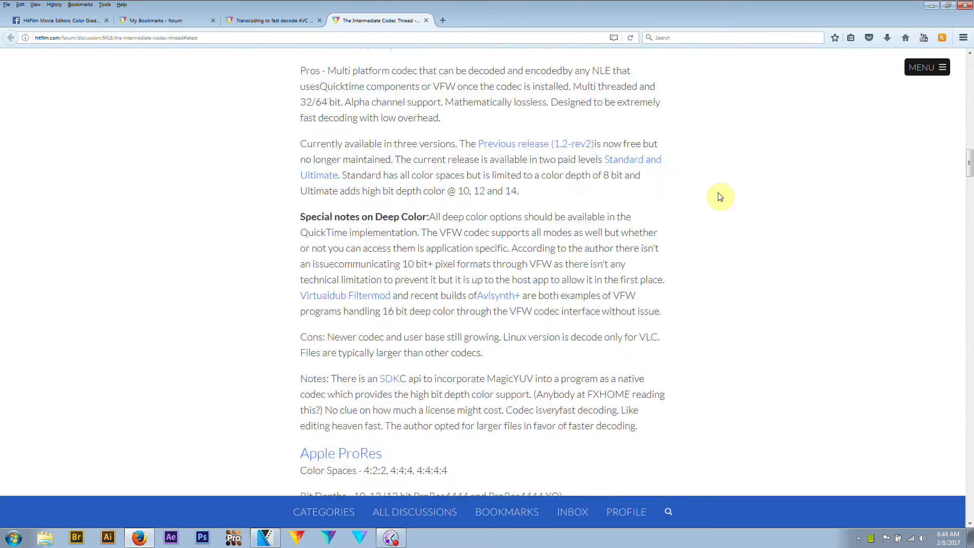
{"action": "scroll", "coordinate": [720, 196], "scroll_direction": "down", "scroll_amount": 14}
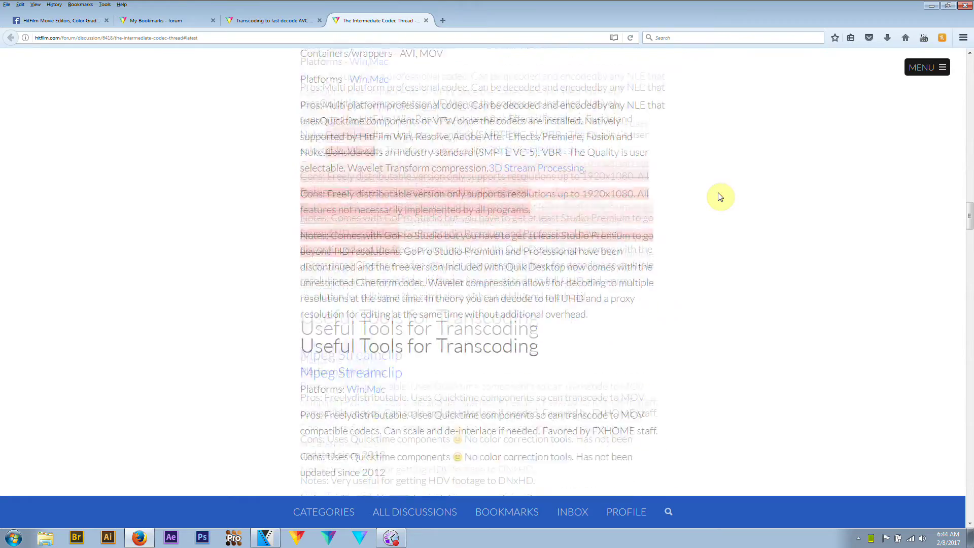
{"action": "key", "text": "ctrl+shift+Tab"}
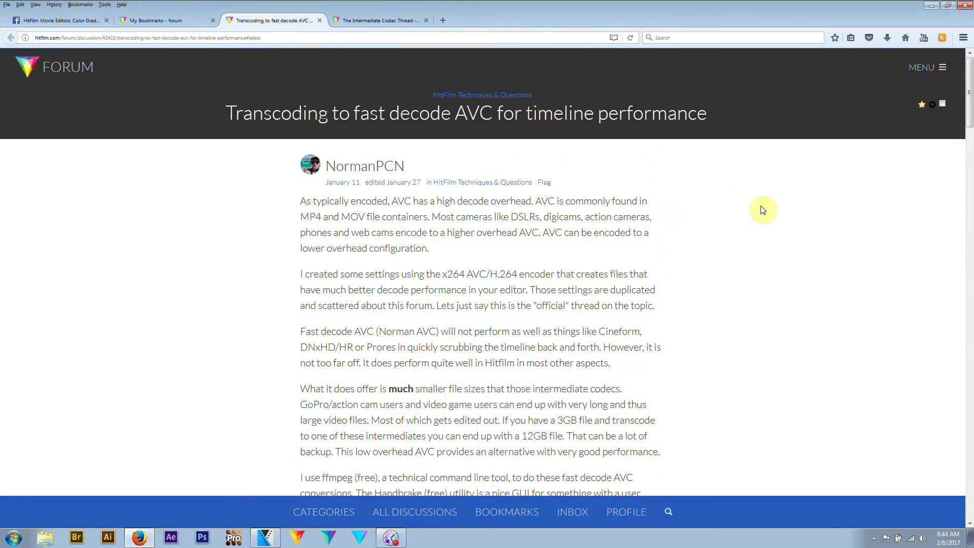
{"action": "scroll", "coordinate": [763, 209], "scroll_direction": "down", "scroll_amount": 7}
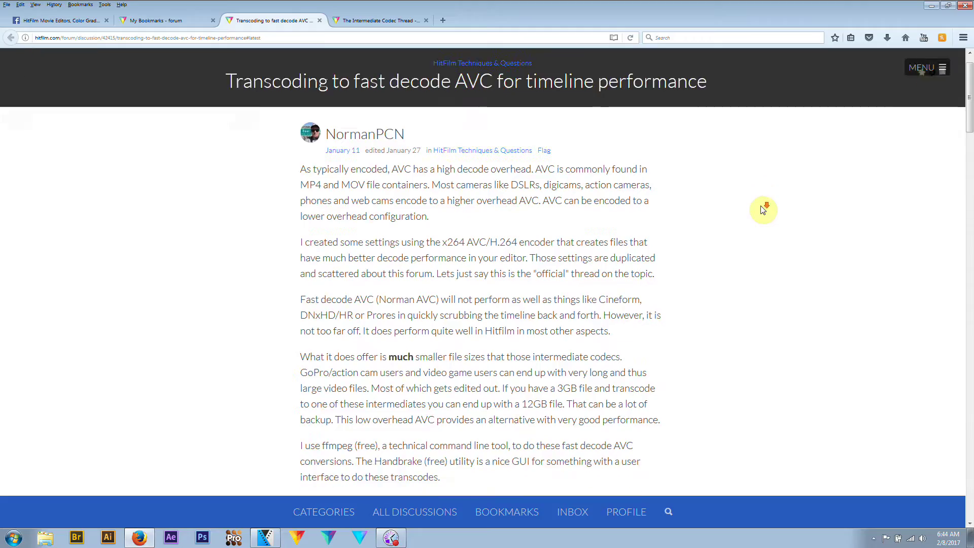
{"action": "scroll", "coordinate": [763, 210], "scroll_direction": "down", "scroll_amount": 8}
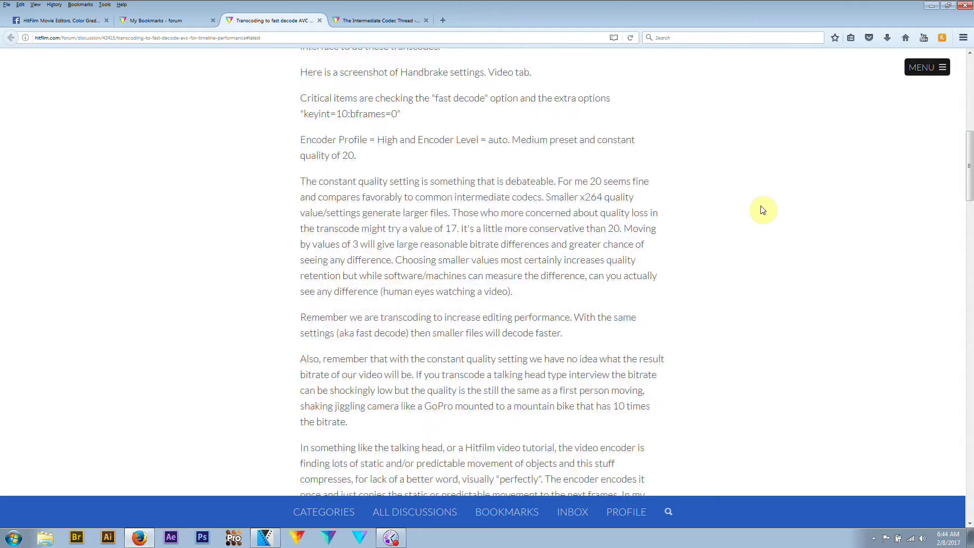
{"action": "scroll", "coordinate": [763, 209], "scroll_direction": "down", "scroll_amount": 10}
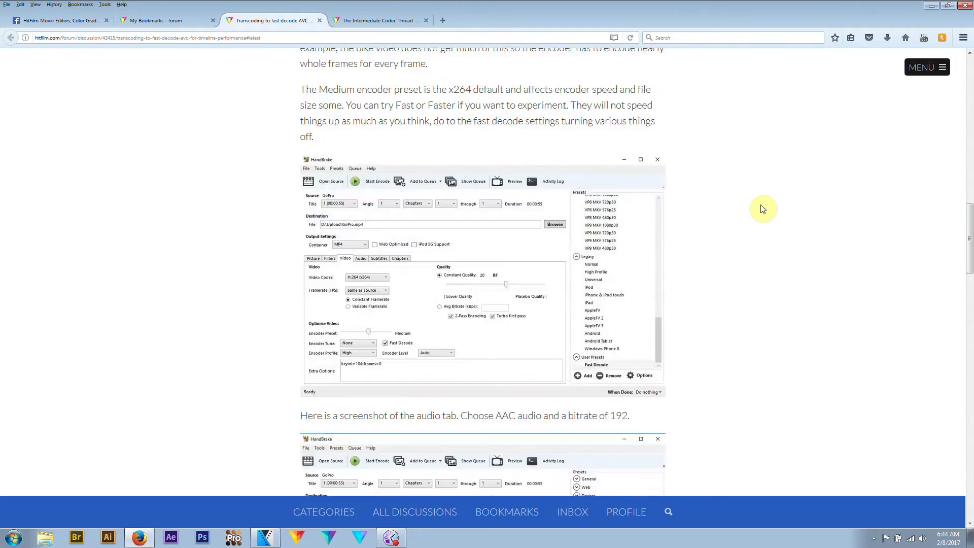
{"action": "scroll", "coordinate": [763, 209], "scroll_direction": "down", "scroll_amount": 9}
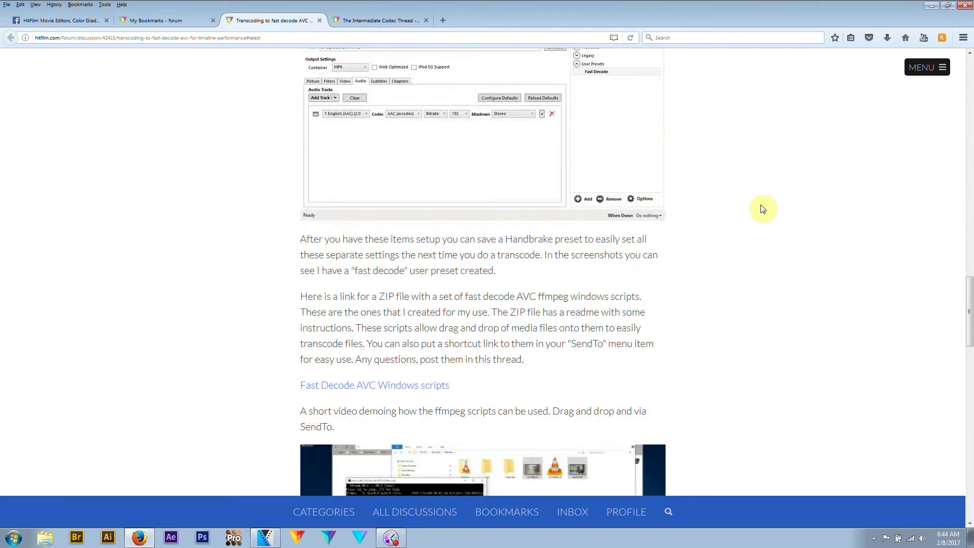
{"action": "scroll", "coordinate": [763, 209], "scroll_direction": "down", "scroll_amount": 8}
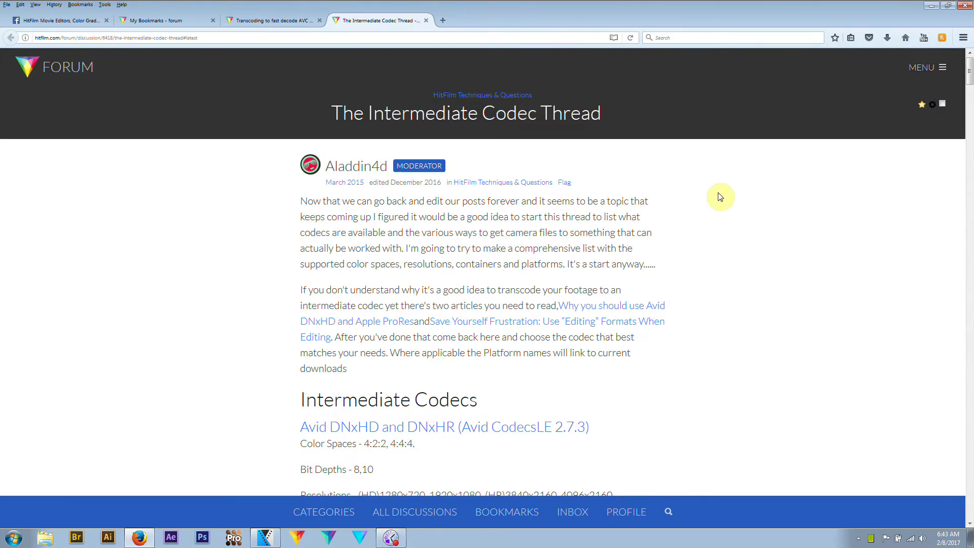
{"action": "scroll", "coordinate": [720, 197], "scroll_direction": "down", "scroll_amount": 9}
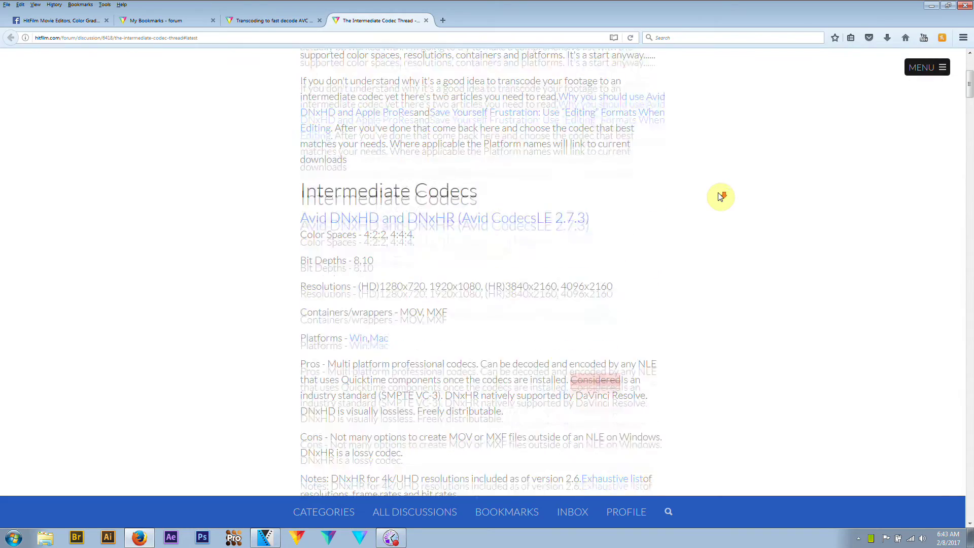
{"action": "scroll", "coordinate": [721, 197], "scroll_direction": "down", "scroll_amount": 14}
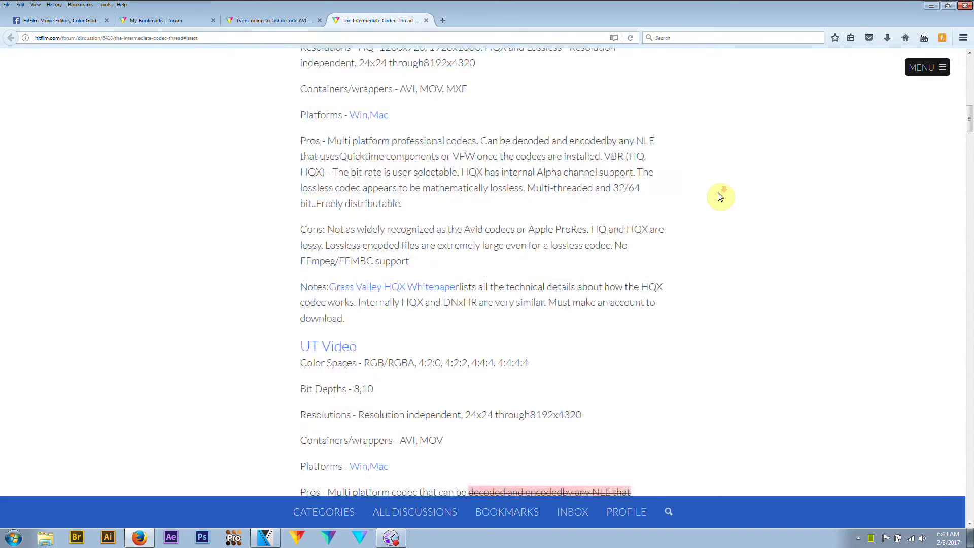
{"action": "scroll", "coordinate": [721, 196], "scroll_direction": "down", "scroll_amount": 5}
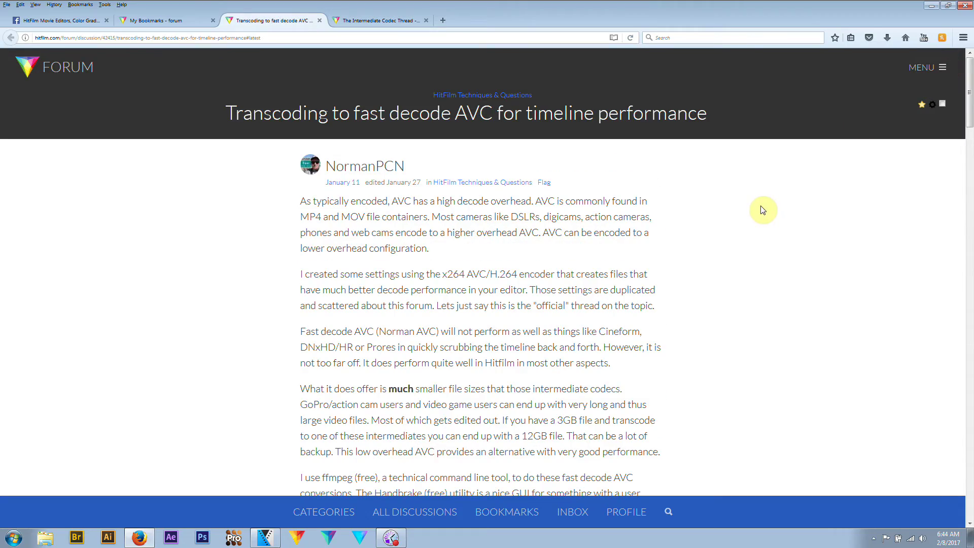
{"action": "scroll", "coordinate": [762, 210], "scroll_direction": "down", "scroll_amount": 6}
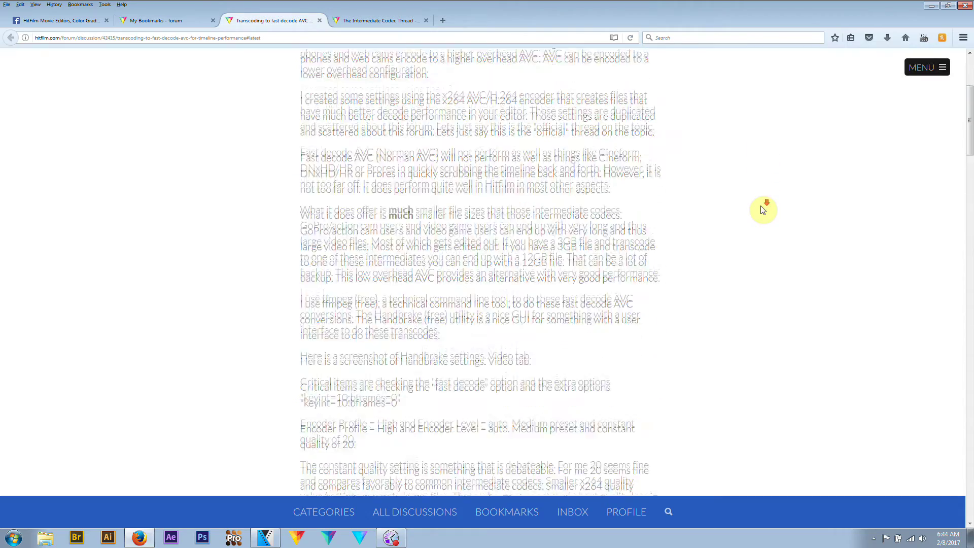
{"action": "scroll", "coordinate": [762, 209], "scroll_direction": "down", "scroll_amount": 9}
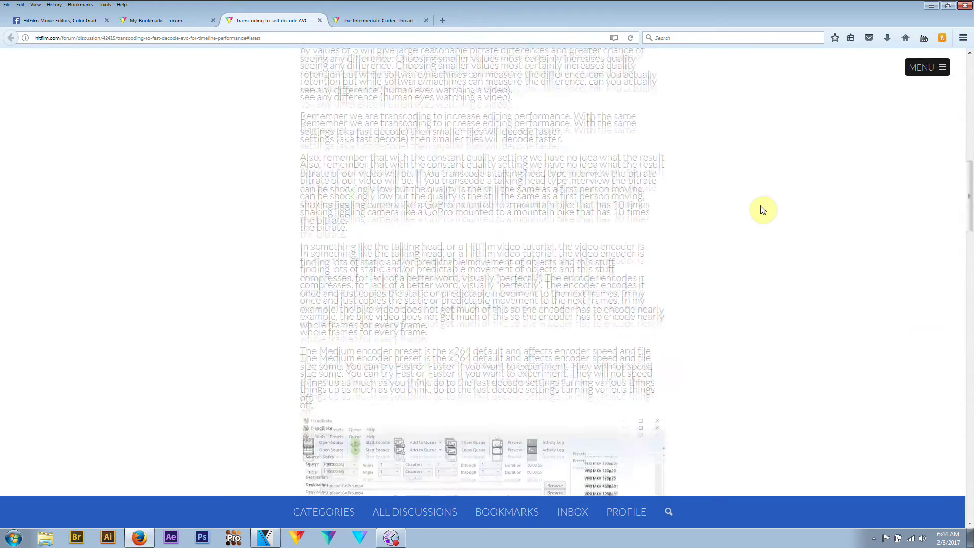
{"action": "scroll", "coordinate": [762, 208], "scroll_direction": "down", "scroll_amount": 10}
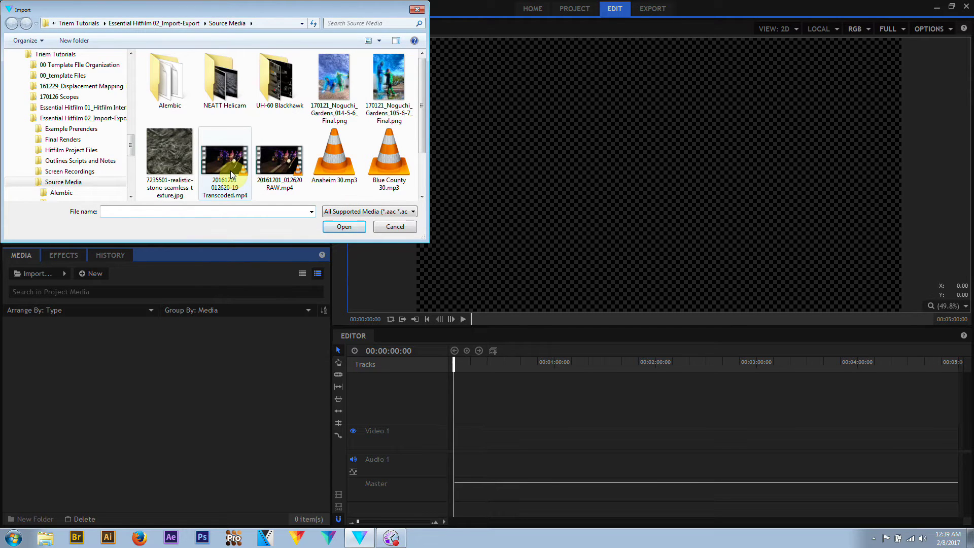
{"action": "double_click", "coordinate": [230, 174]}
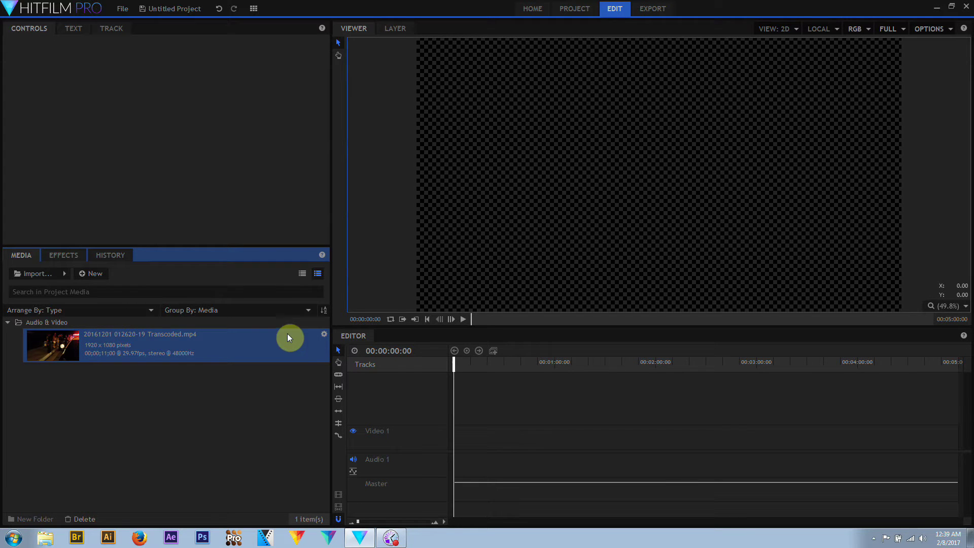
{"action": "left_click", "coordinate": [47, 274]}
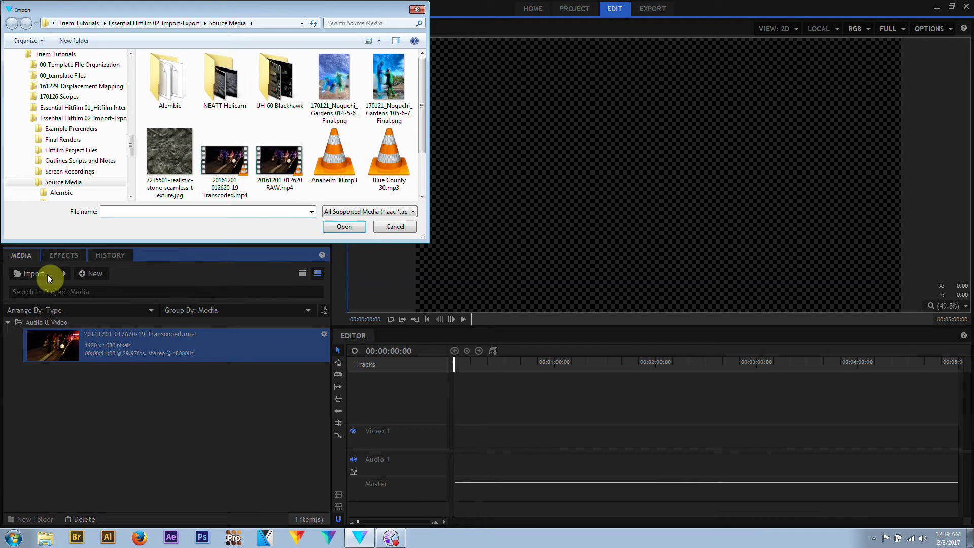
{"action": "double_click", "coordinate": [339, 78]}
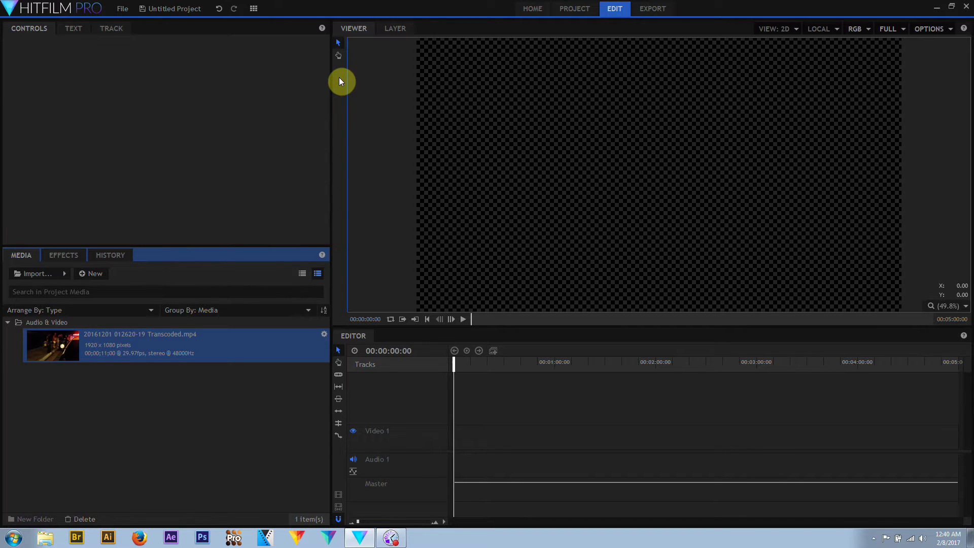
- Import the audio files Anaheim 30.mp3 and Blue County 30.mp3 together from the Source Media folder
{"action": "left_click", "coordinate": [49, 273]}
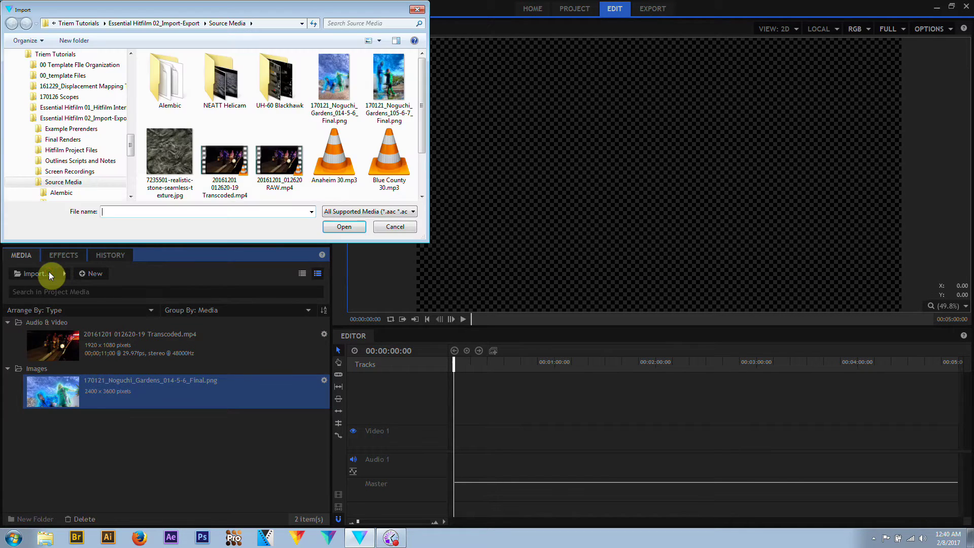
{"action": "left_click", "coordinate": [337, 157]}
{"action": "left_click", "coordinate": [401, 151], "text": "ctrl"}
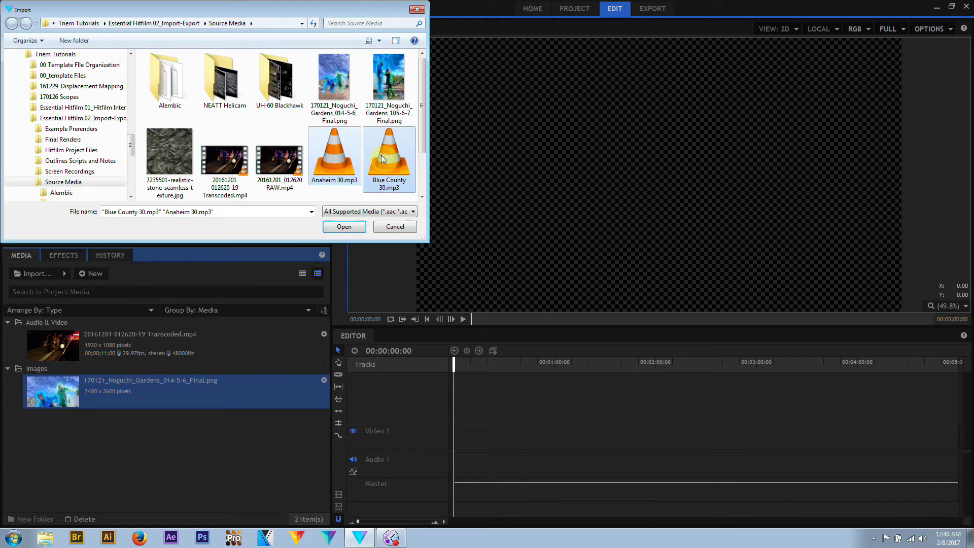
{"action": "left_click", "coordinate": [358, 227]}
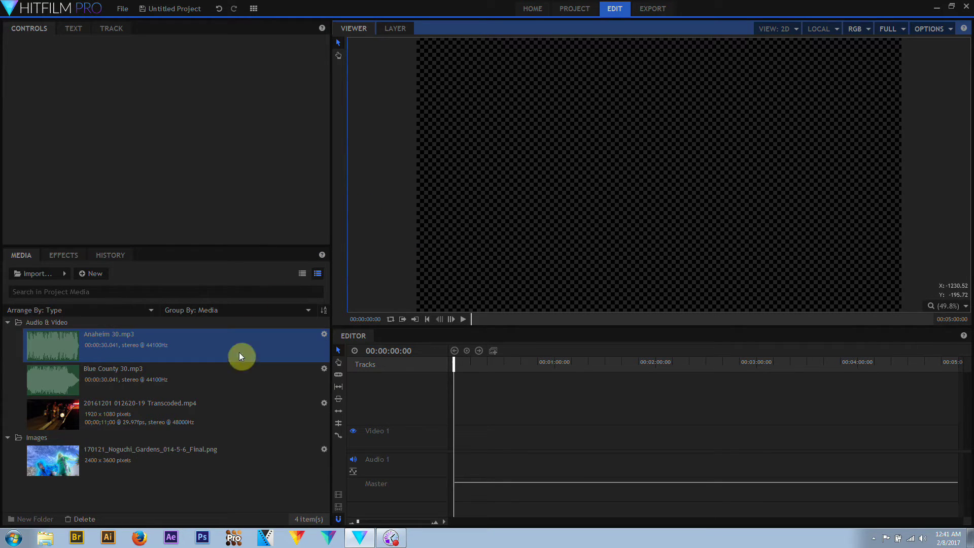
- Place the Transcoded.mp4 clip at the start of the Video 1 track, declining to match the editor sequence's settings to the clip
{"action": "left_click_drag", "start_coordinate": [207, 412], "coordinate": [453, 450]}
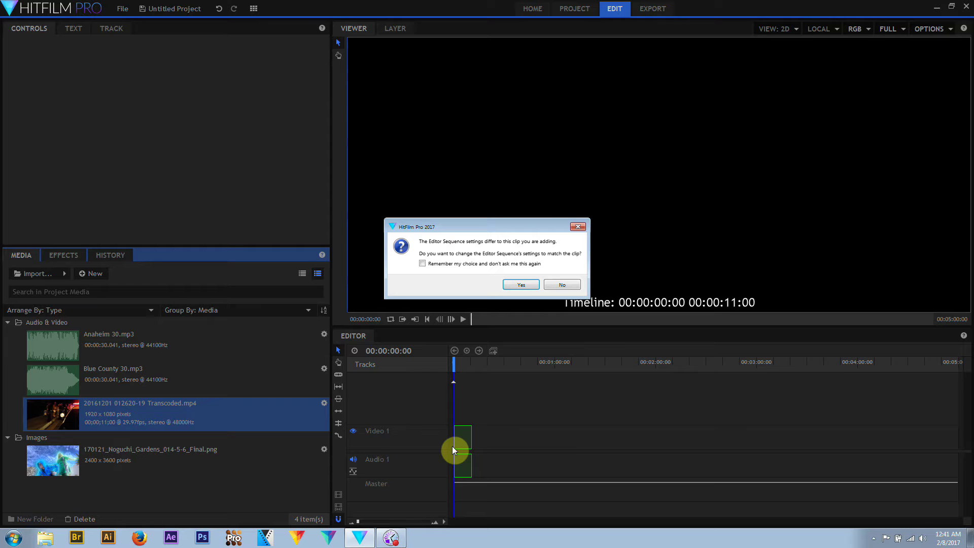
{"action": "left_click", "coordinate": [562, 285]}
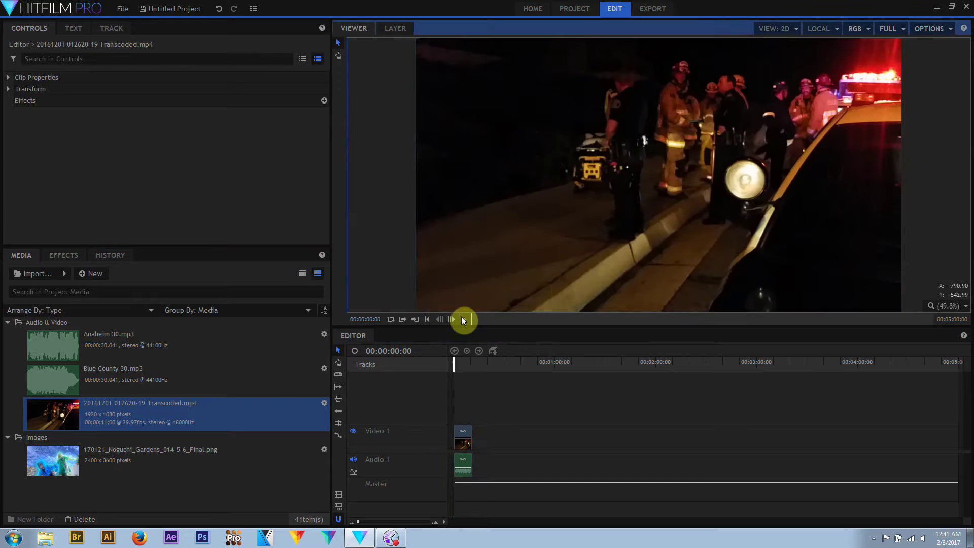
- Play back the transcoded clip, then import Small_Explosion_0100B_2K.mov and place it directly after that clip on the Video 1 track
{"action": "left_click", "coordinate": [464, 318]}
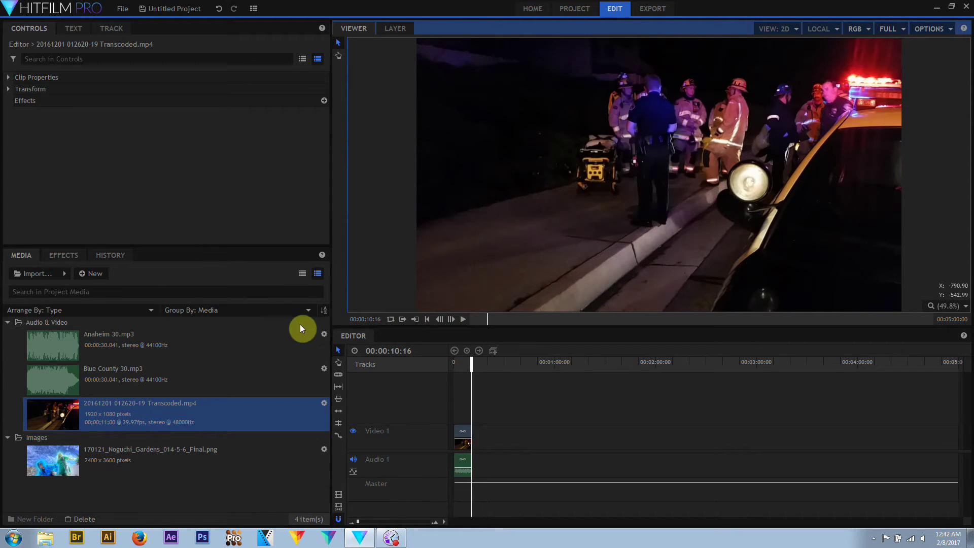
{"action": "left_click", "coordinate": [46, 273]}
{"action": "double_click", "coordinate": [231, 168]}
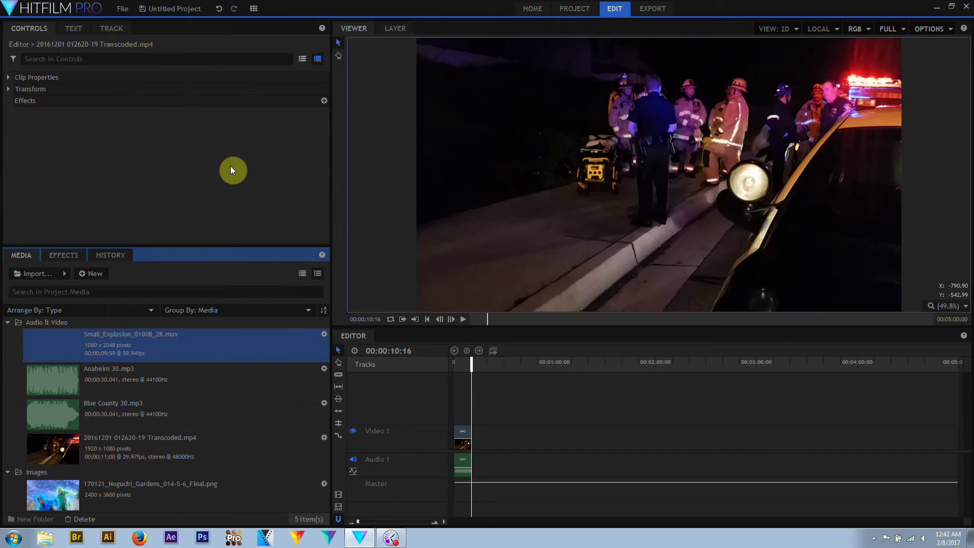
{"action": "left_click_drag", "start_coordinate": [222, 337], "coordinate": [473, 438]}
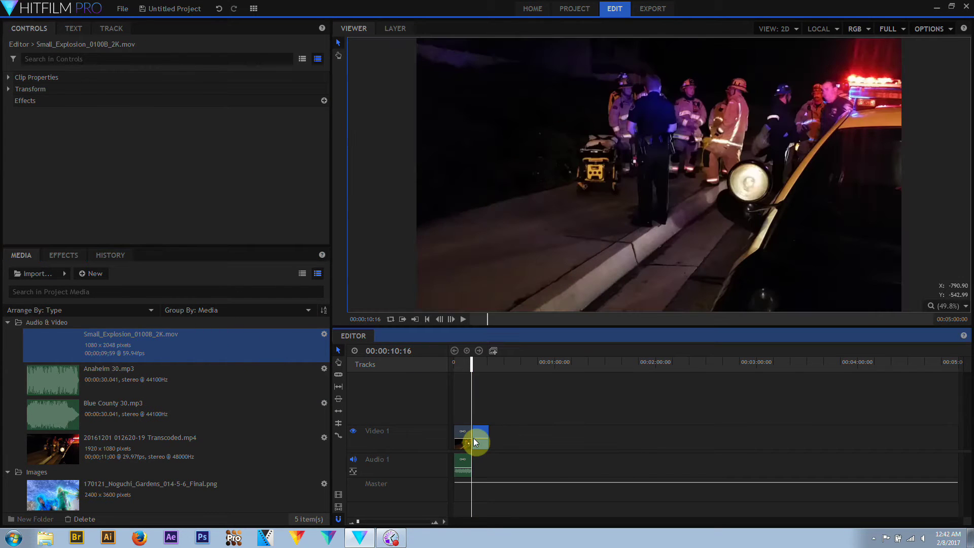
- Scale the Small_Explosion clip on Video 1 to fit the frame height
{"action": "left_click_drag", "start_coordinate": [470, 359], "coordinate": [480, 359]}
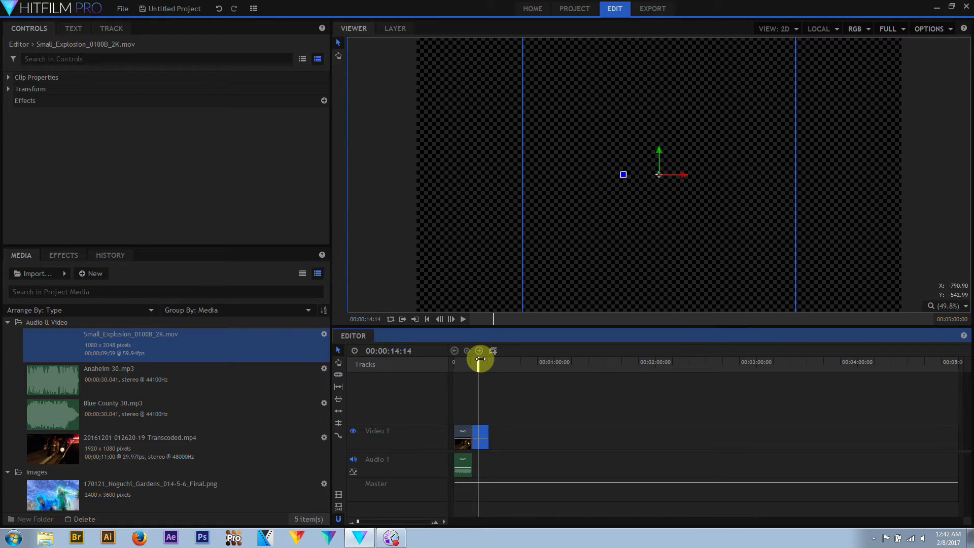
{"action": "right_click", "coordinate": [481, 434]}
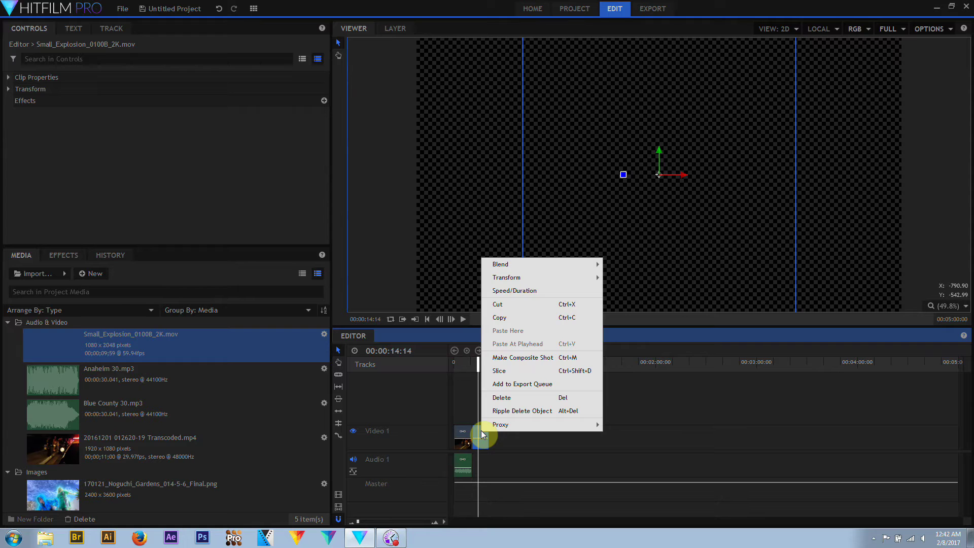
{"action": "mouse_move", "coordinate": [531, 280]}
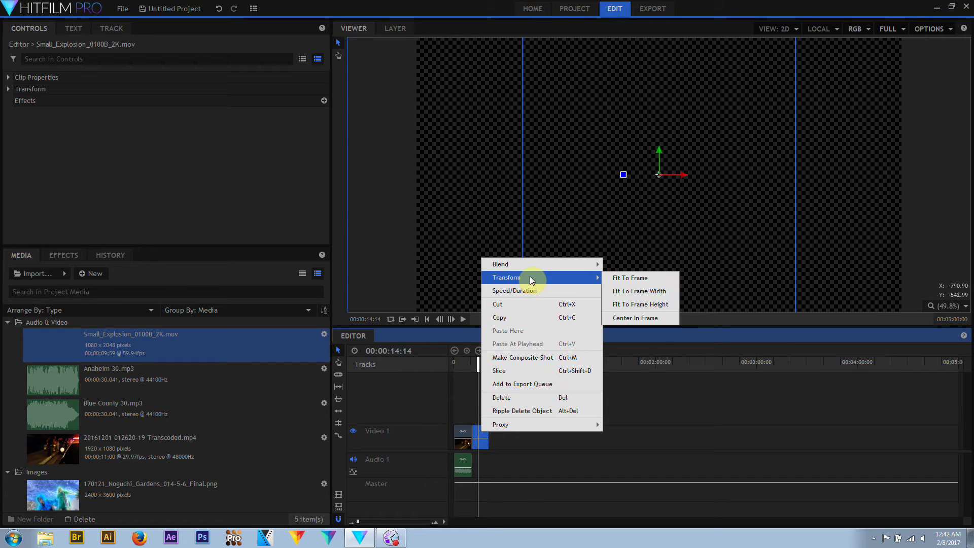
{"action": "left_click", "coordinate": [646, 305]}
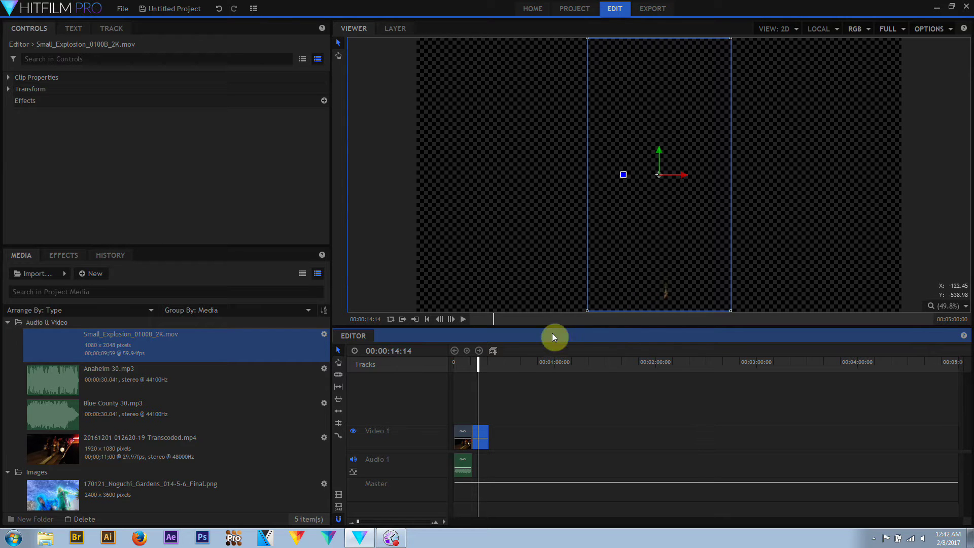
- Play back the explosion clip from its start on the timeline to check its motion
{"action": "left_click", "coordinate": [473, 364]}
{"action": "left_click", "coordinate": [462, 318]}
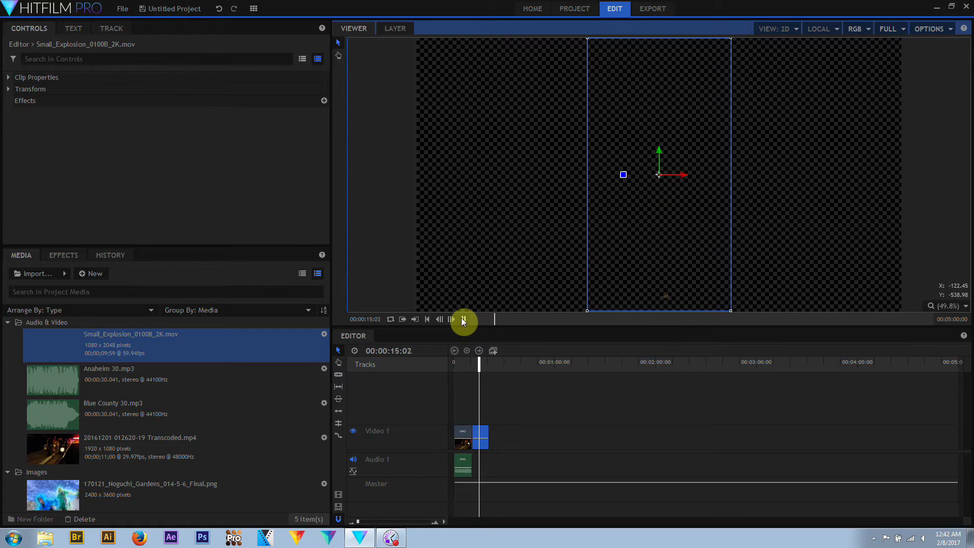
{"action": "left_click", "coordinate": [462, 319]}
- Override the file frame rate of Small_Explosion_0100B_2K.mov with 24 fps in its media properties and play the clip again
{"action": "right_click", "coordinate": [247, 343]}
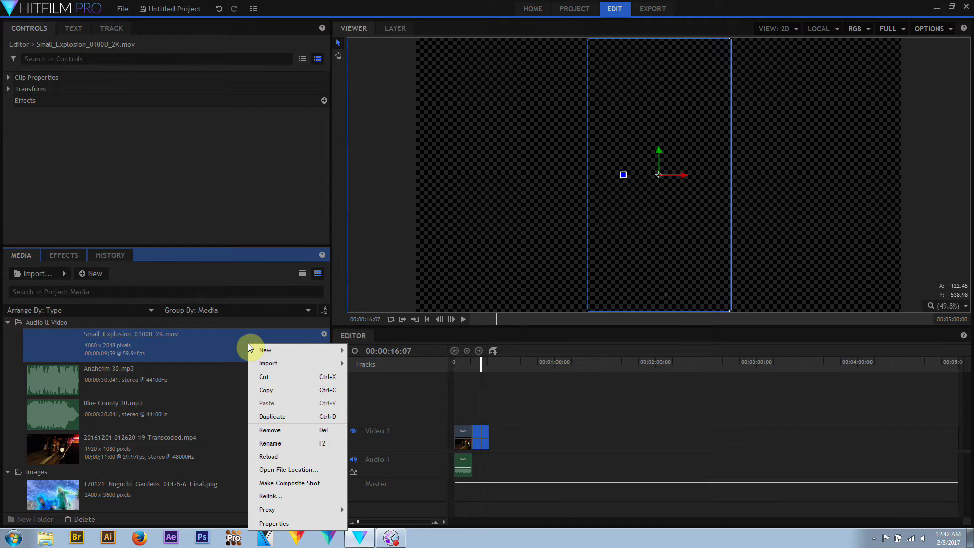
{"action": "left_click", "coordinate": [271, 523]}
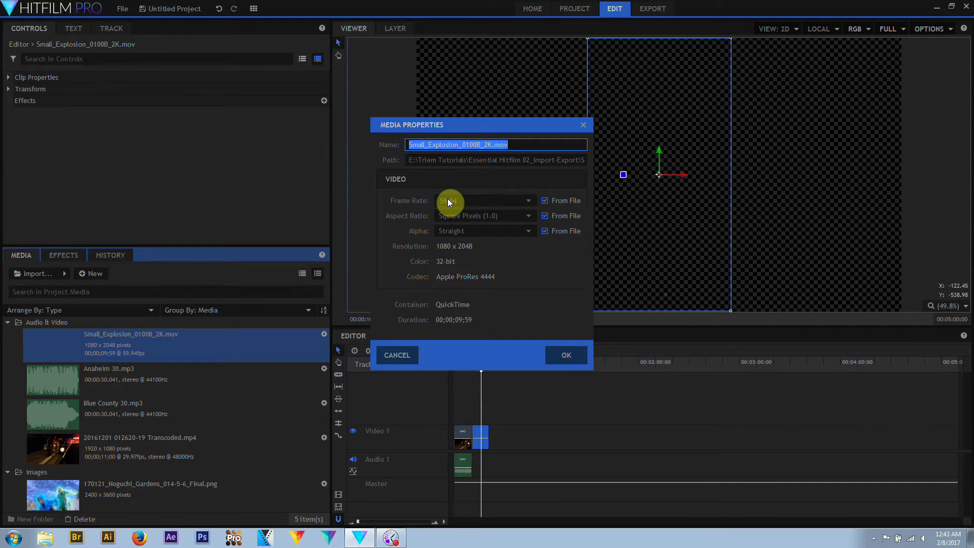
{"action": "left_click", "coordinate": [546, 200]}
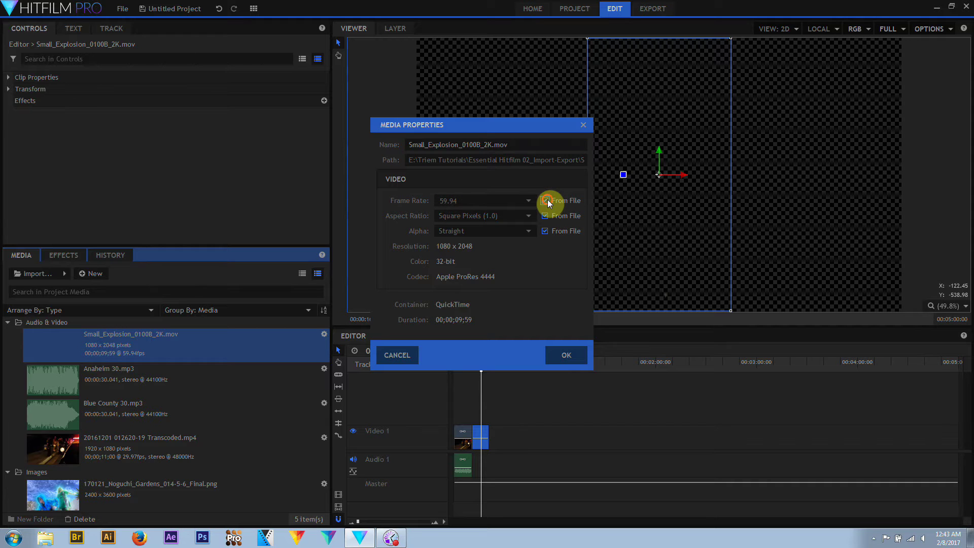
{"action": "left_click", "coordinate": [529, 201]}
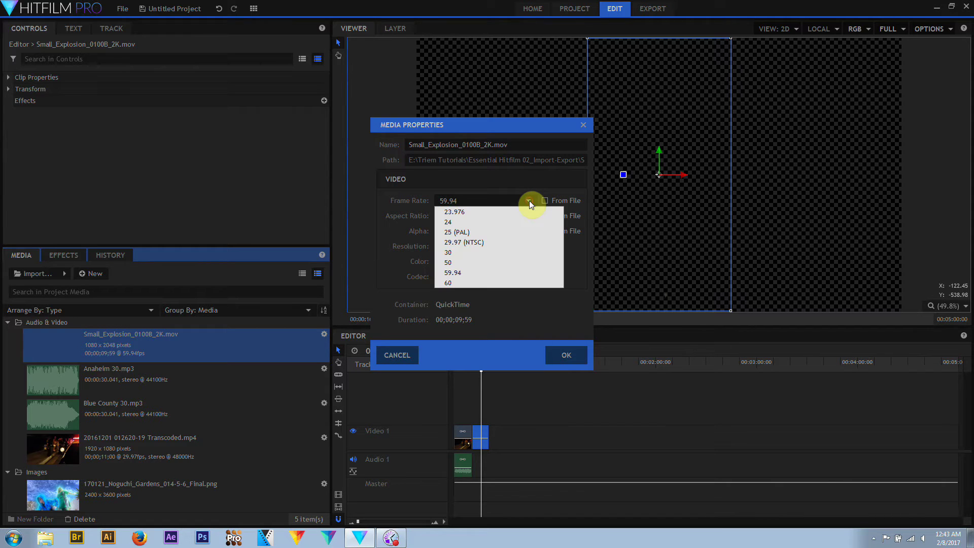
{"action": "left_click", "coordinate": [525, 225]}
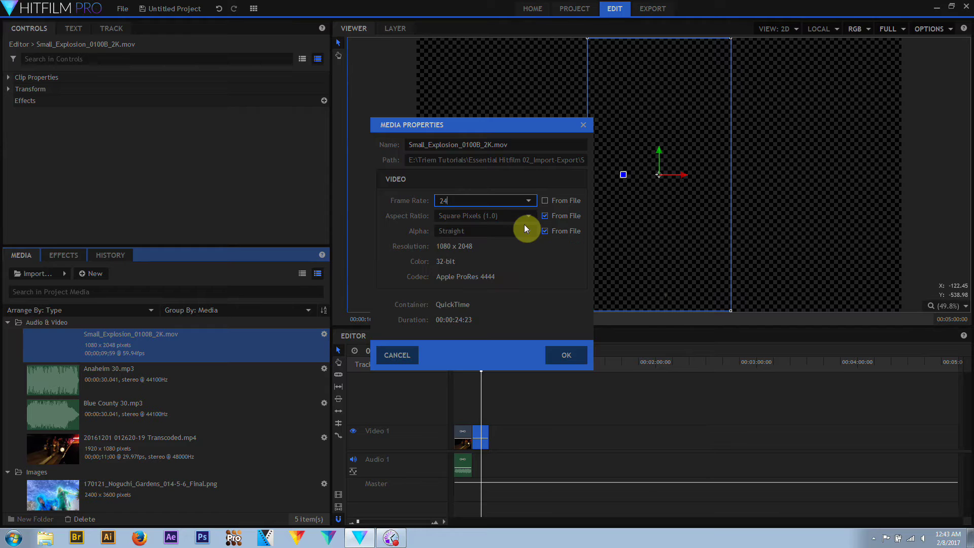
{"action": "left_click", "coordinate": [566, 358]}
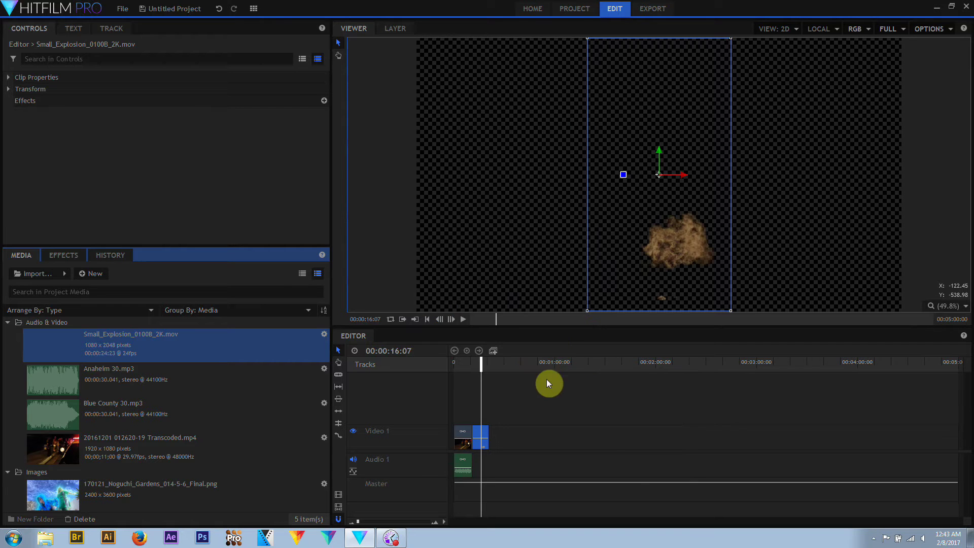
{"action": "left_click", "coordinate": [461, 321]}
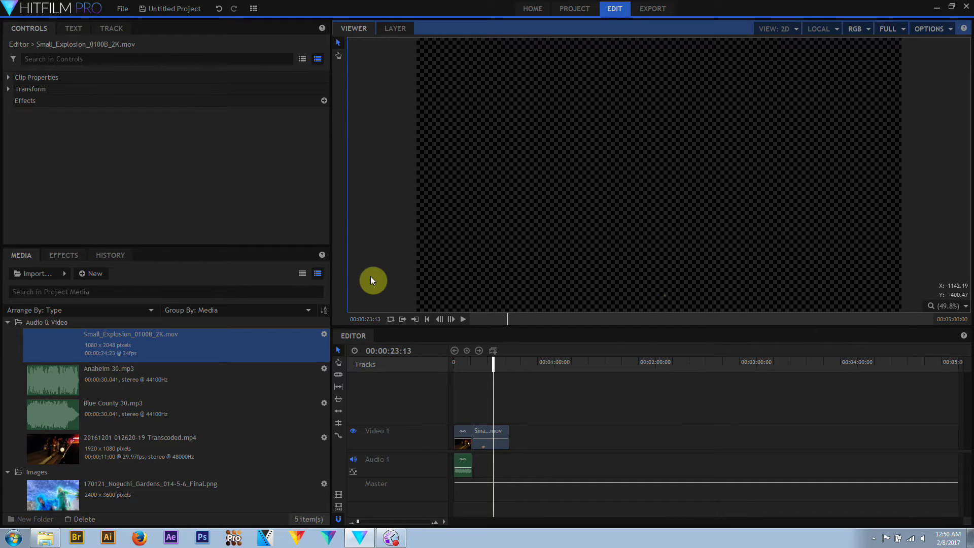
- Examine the numbered PNG frames in the Image Sequence folder of Source Media in Windows Explorer, from first to last, and return to HitFilm Pro
{"action": "left_click", "coordinate": [45, 537]}
{"action": "double_click", "coordinate": [354, 108]}
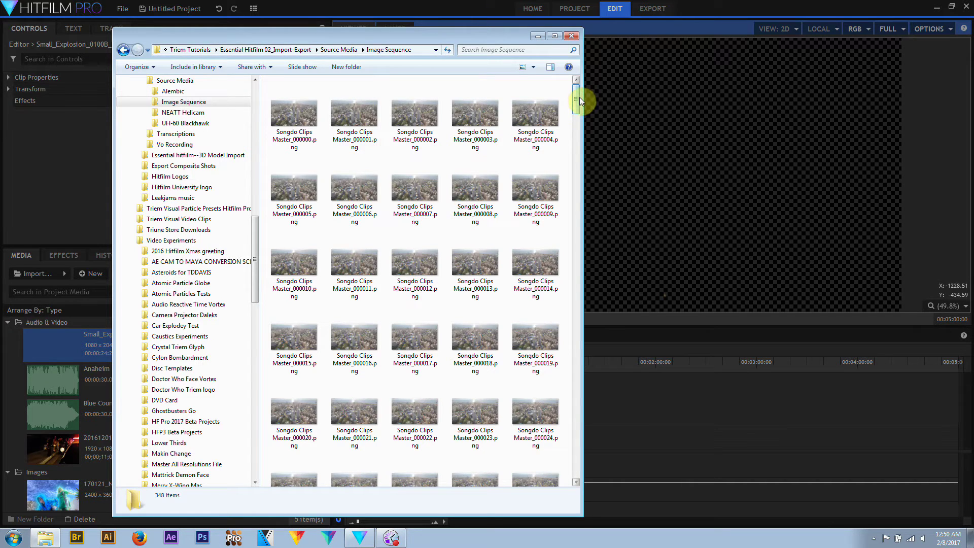
{"action": "left_click_drag", "start_coordinate": [577, 104], "coordinate": [572, 481]}
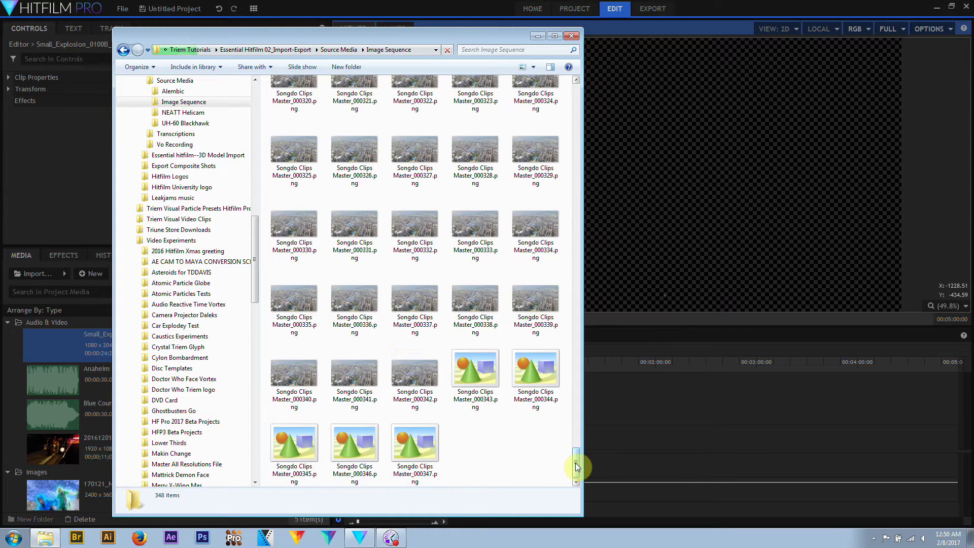
{"action": "left_click_drag", "start_coordinate": [576, 463], "coordinate": [575, 94]}
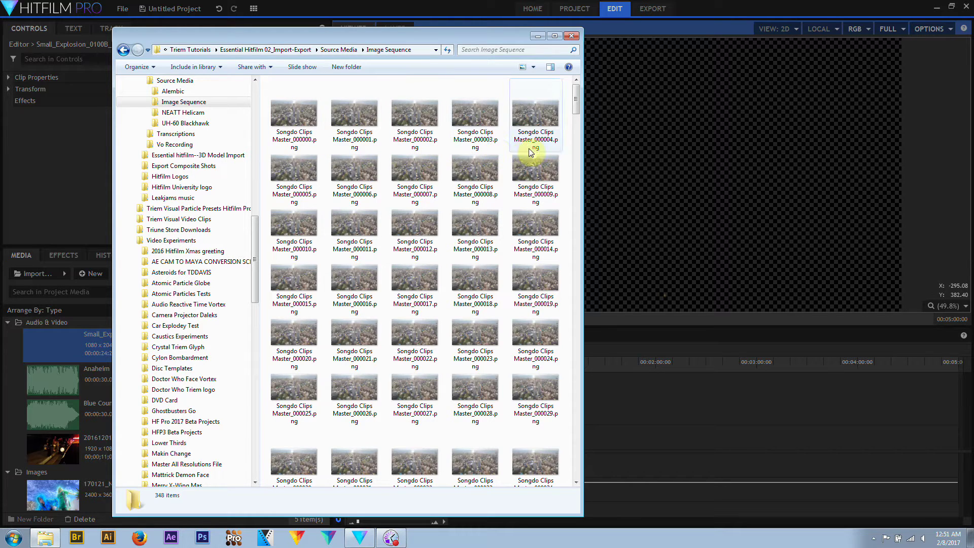
{"action": "left_click_drag", "start_coordinate": [576, 105], "coordinate": [579, 471]}
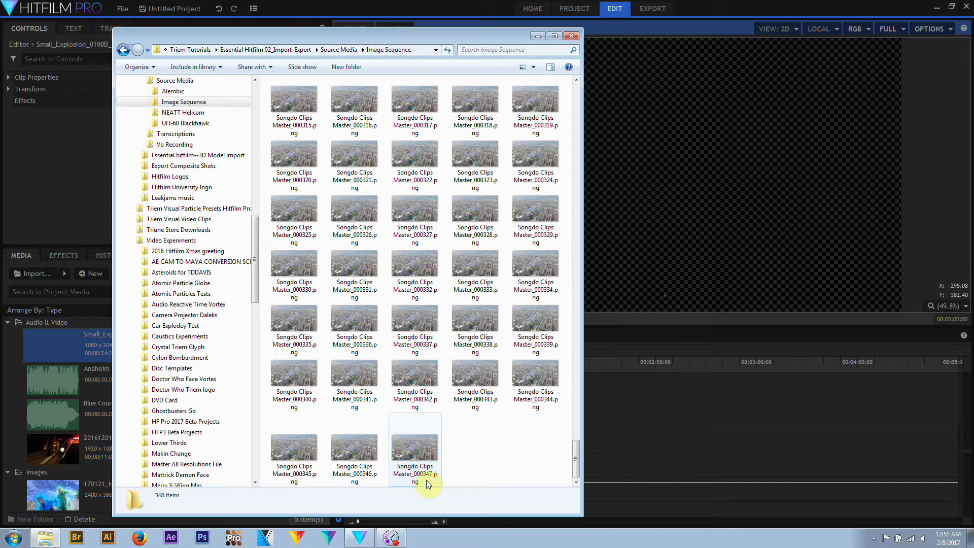
{"action": "left_click", "coordinate": [83, 187]}
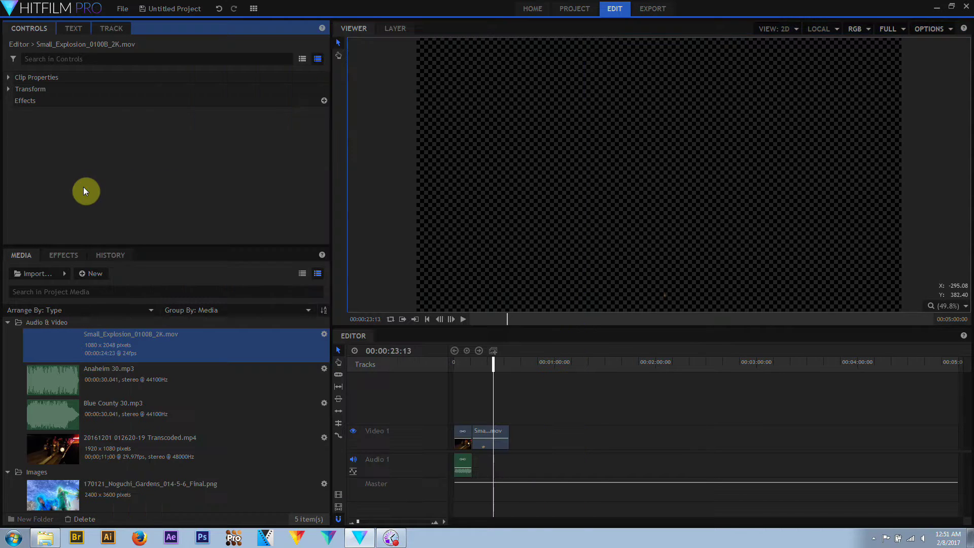
- Import the Image Sequence folder from Source Media as an image sequence
{"action": "left_click", "coordinate": [67, 274]}
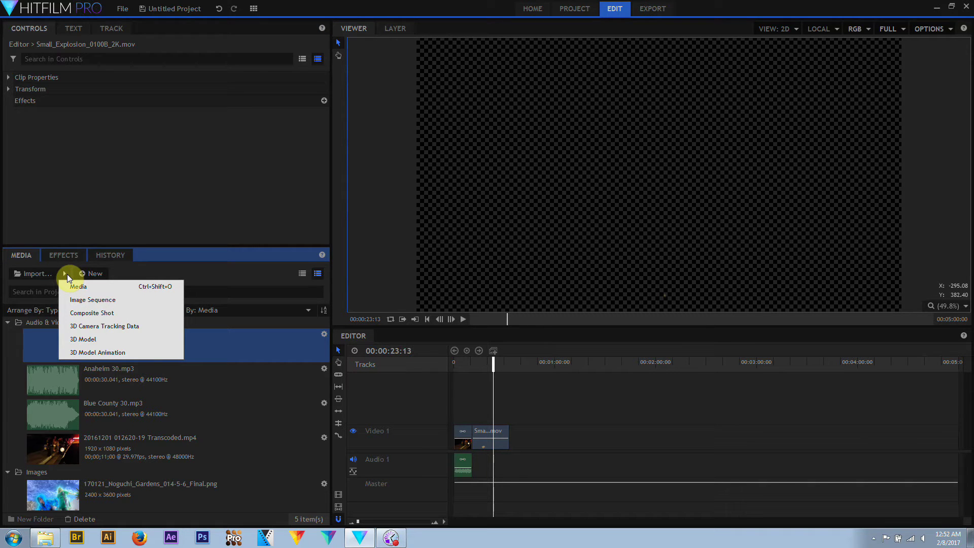
{"action": "left_click", "coordinate": [81, 301]}
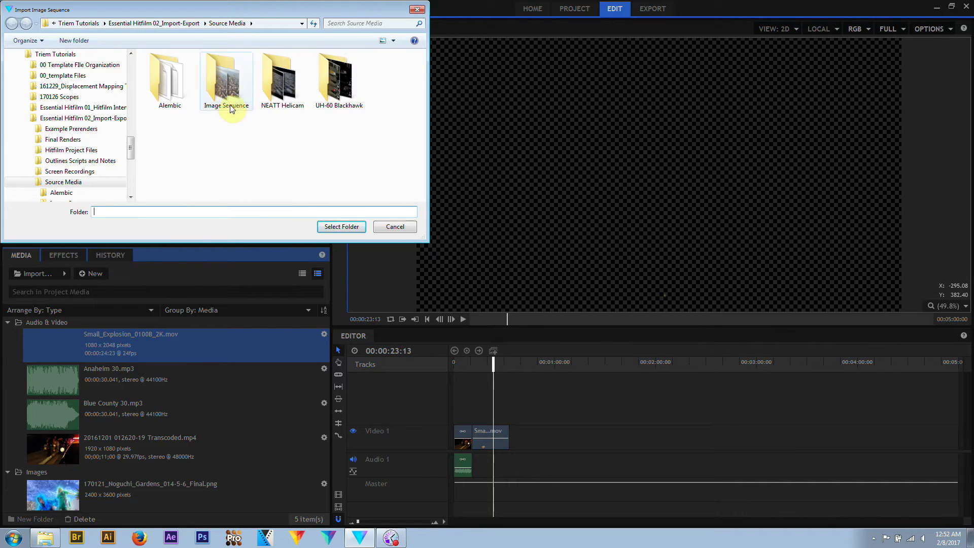
{"action": "double_click", "coordinate": [228, 91]}
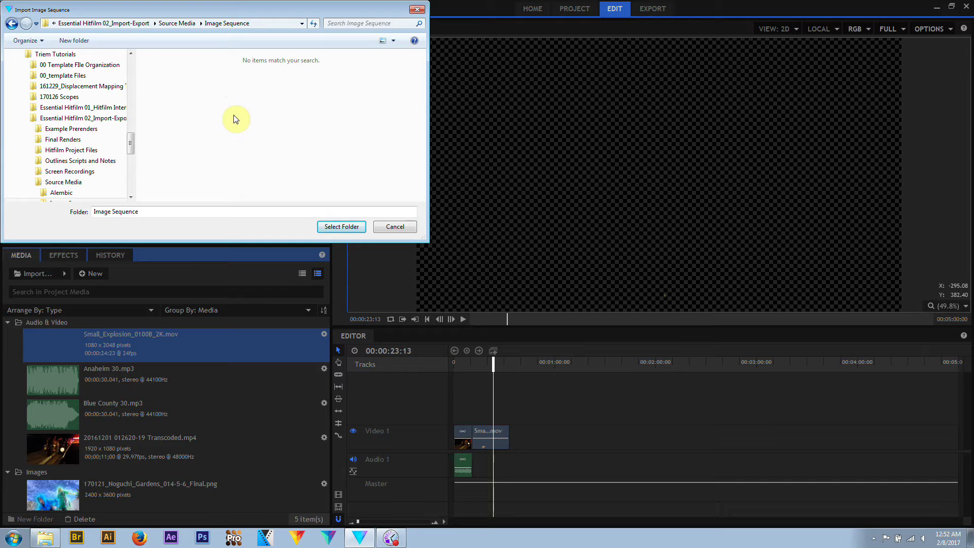
{"action": "left_click", "coordinate": [334, 226]}
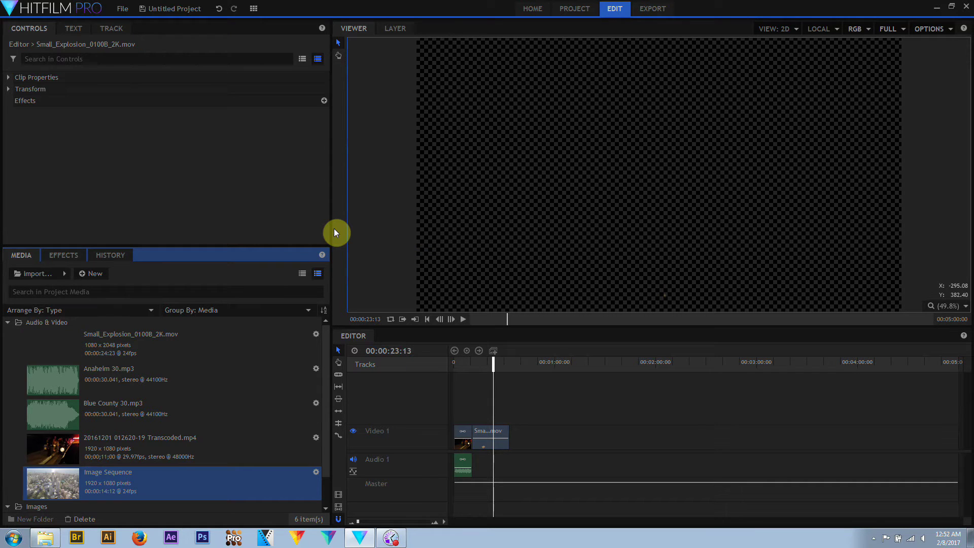
- Place the Image Sequence clip directly after the explosion clip on Video 1 and play part of it back
{"action": "left_click_drag", "start_coordinate": [152, 484], "coordinate": [509, 429]}
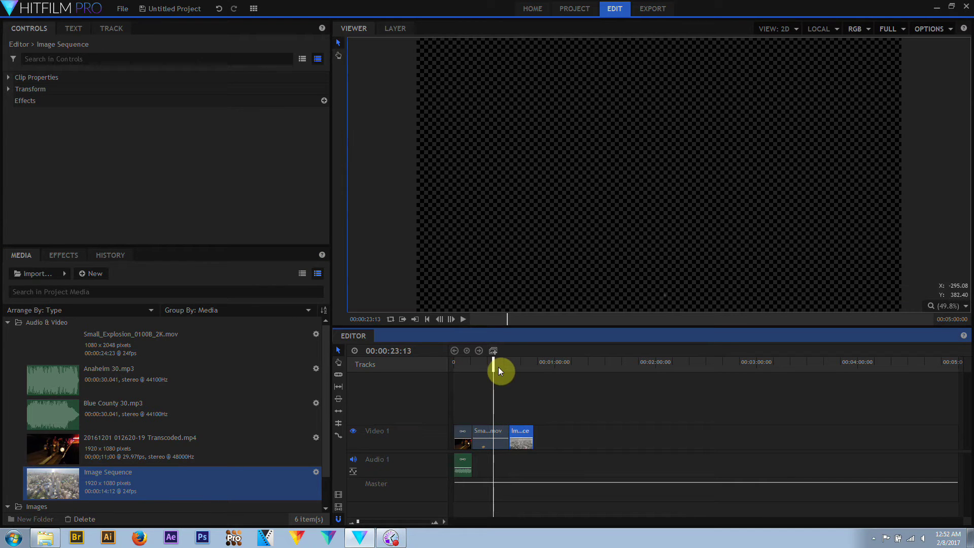
{"action": "left_click_drag", "start_coordinate": [498, 367], "coordinate": [516, 365]}
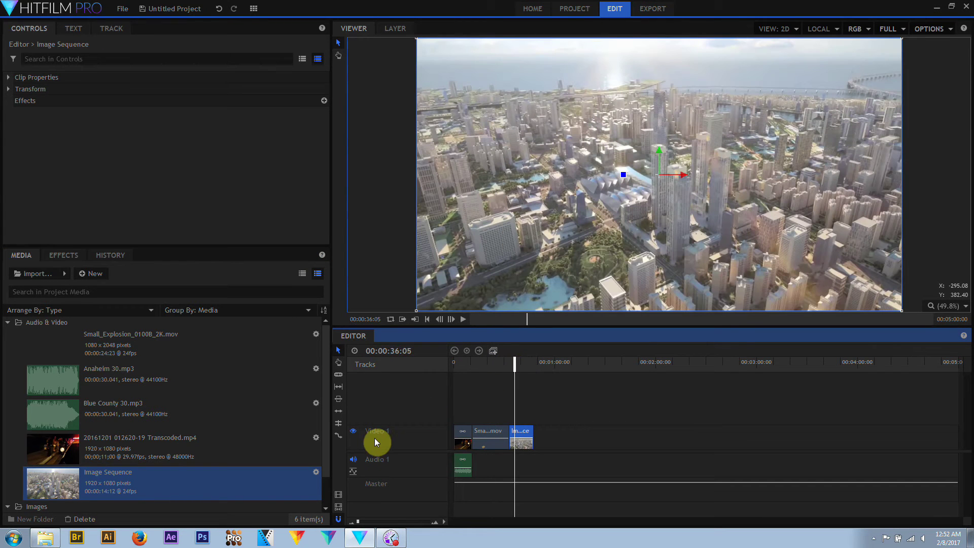
{"action": "key", "text": "space"}
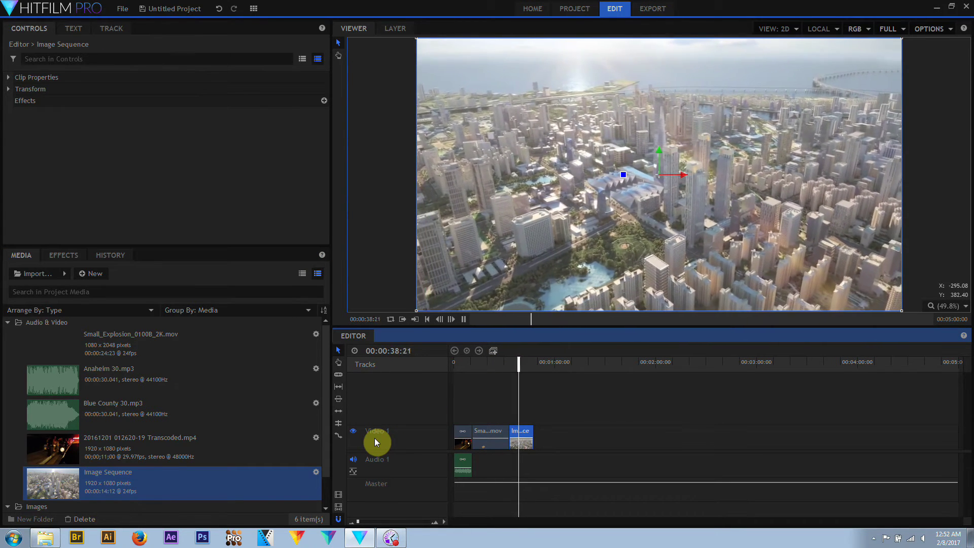
{"action": "key", "text": "space"}
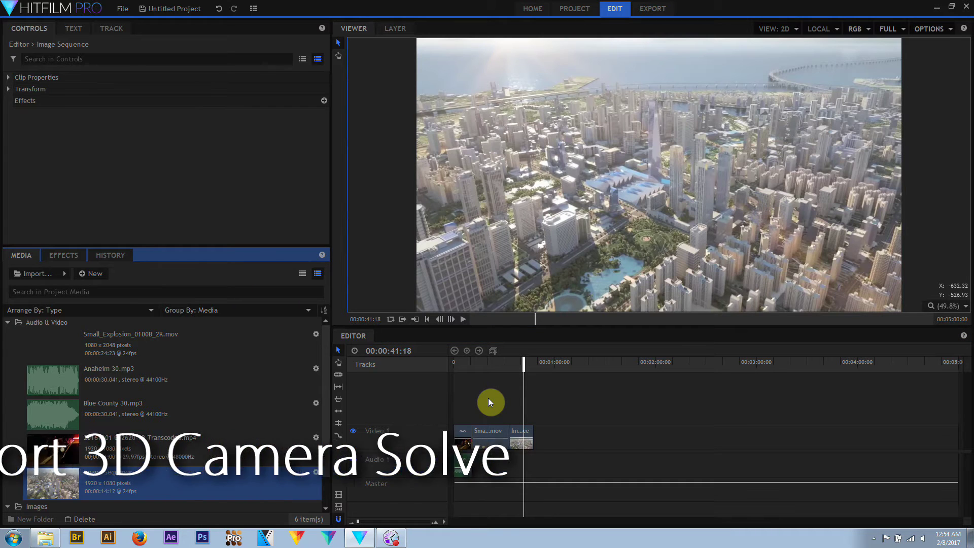
- Import the 3D camera tracking file Aerial CLockwase.ma and create its composite shot at 24 fps with 50 points
{"action": "left_click", "coordinate": [65, 277]}
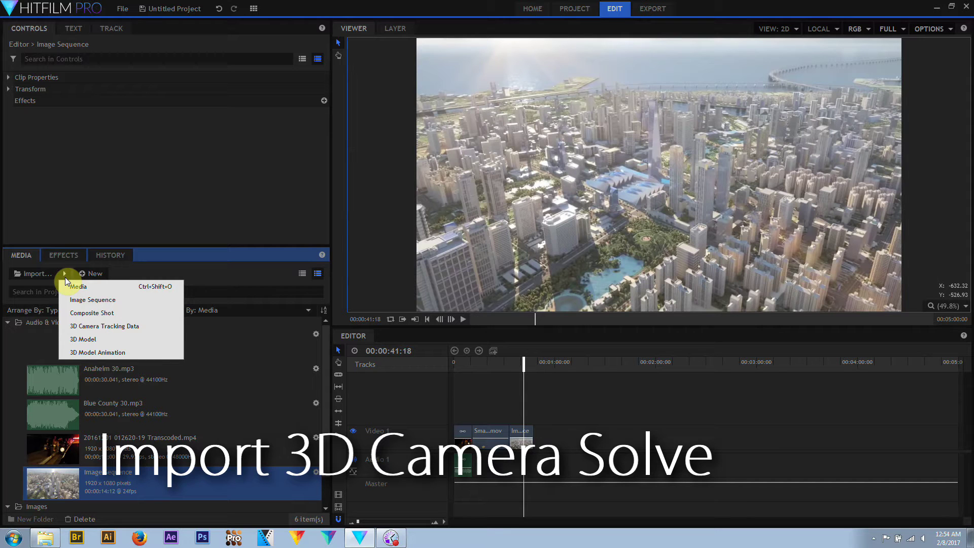
{"action": "left_click", "coordinate": [104, 326]}
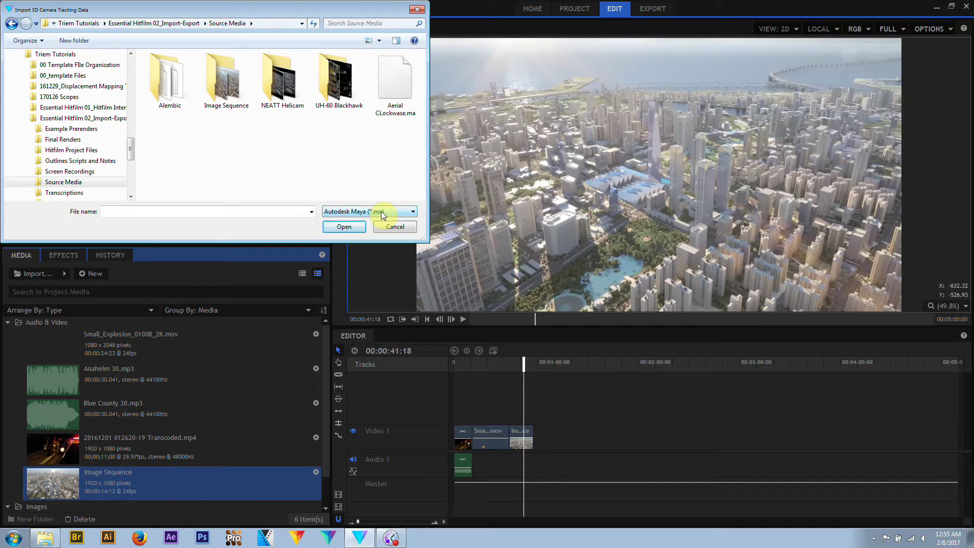
{"action": "double_click", "coordinate": [388, 80]}
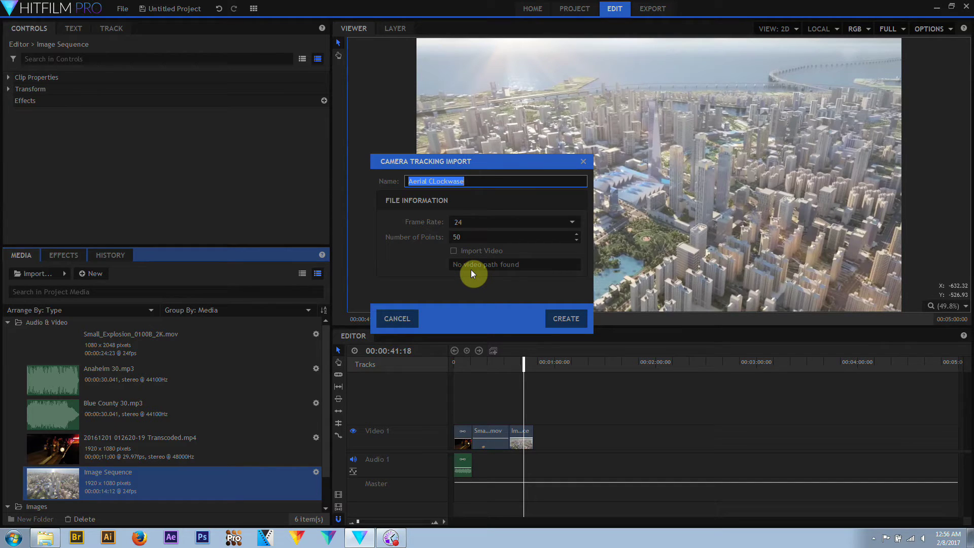
{"action": "left_click", "coordinate": [563, 317]}
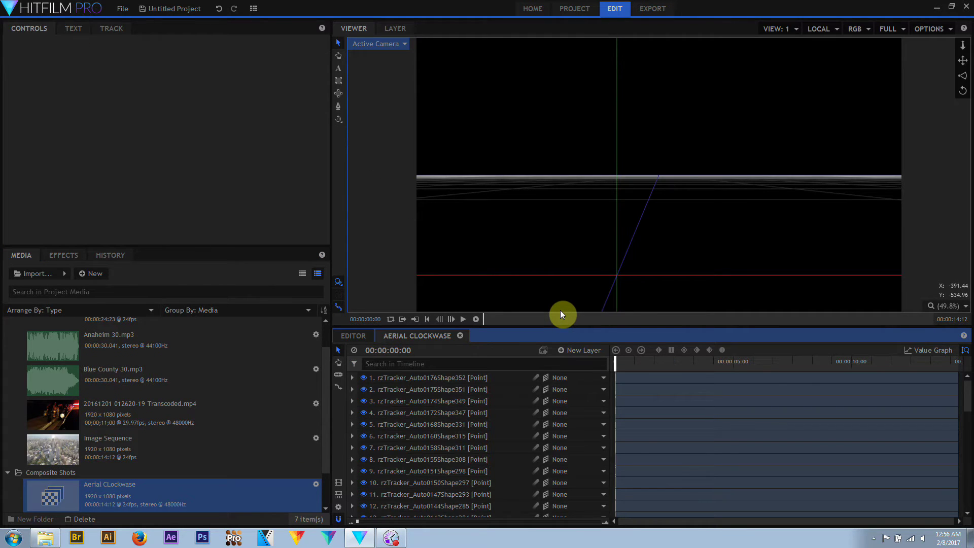
- Add the Image Sequence as the top layer of the Aerial CLockwase composite shot and select the first few tracker point layers one by one
{"action": "left_click", "coordinate": [446, 389]}
{"action": "left_click", "coordinate": [446, 401]}
{"action": "left_click", "coordinate": [444, 413]}
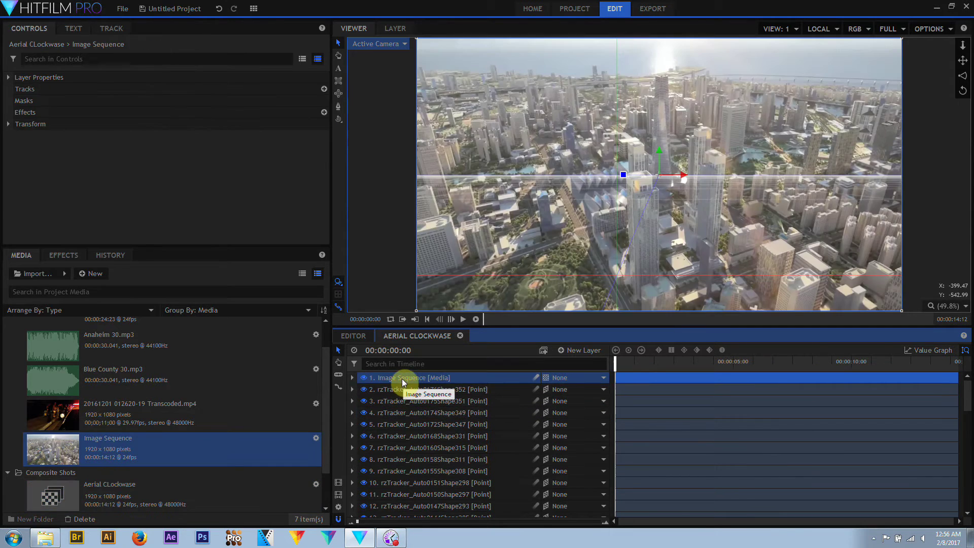
{"action": "left_click", "coordinate": [404, 389]}
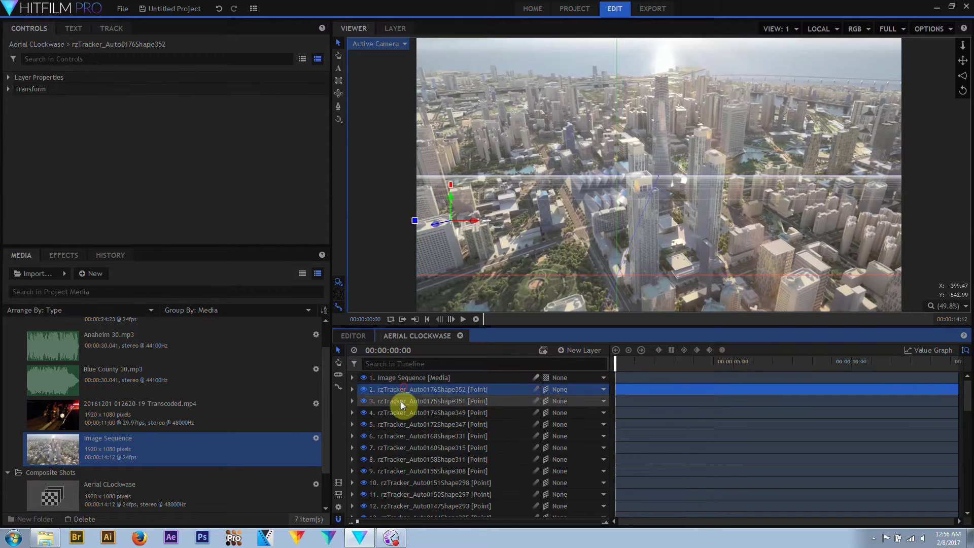
{"action": "left_click", "coordinate": [402, 401]}
{"action": "left_click", "coordinate": [402, 412]}
{"action": "left_click", "coordinate": [401, 424]}
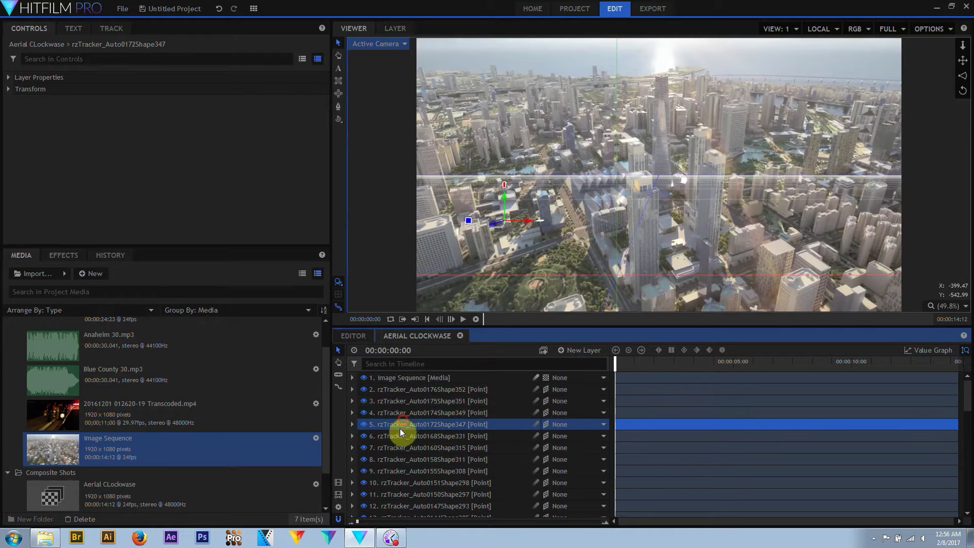
- Select several more tracker point layers and scrub the Aerial CLockwase timeline to 00:00:05:15
{"action": "left_click", "coordinate": [401, 435]}
{"action": "left_click", "coordinate": [400, 447]}
{"action": "left_click", "coordinate": [401, 459]}
{"action": "left_click", "coordinate": [416, 389]}
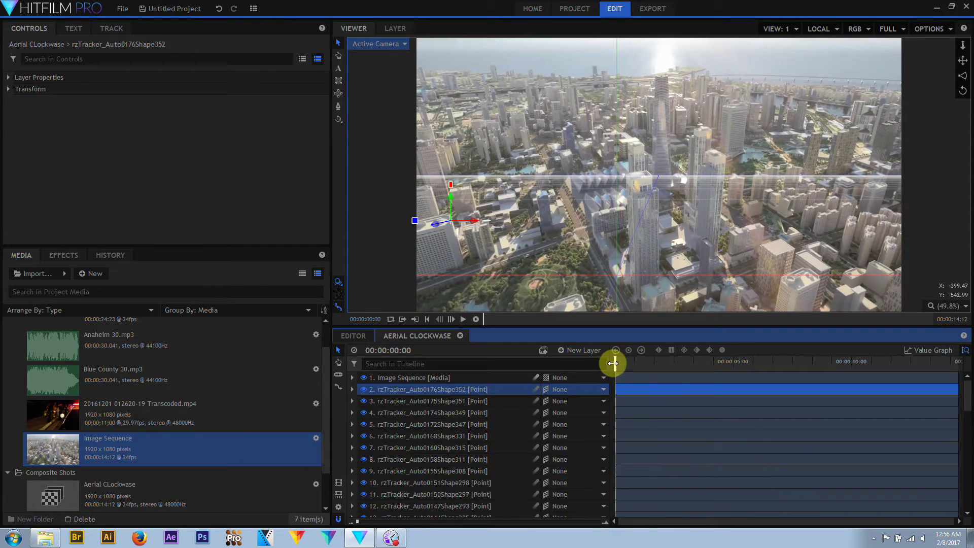
{"action": "left_click_drag", "start_coordinate": [616, 363], "coordinate": [731, 363]}
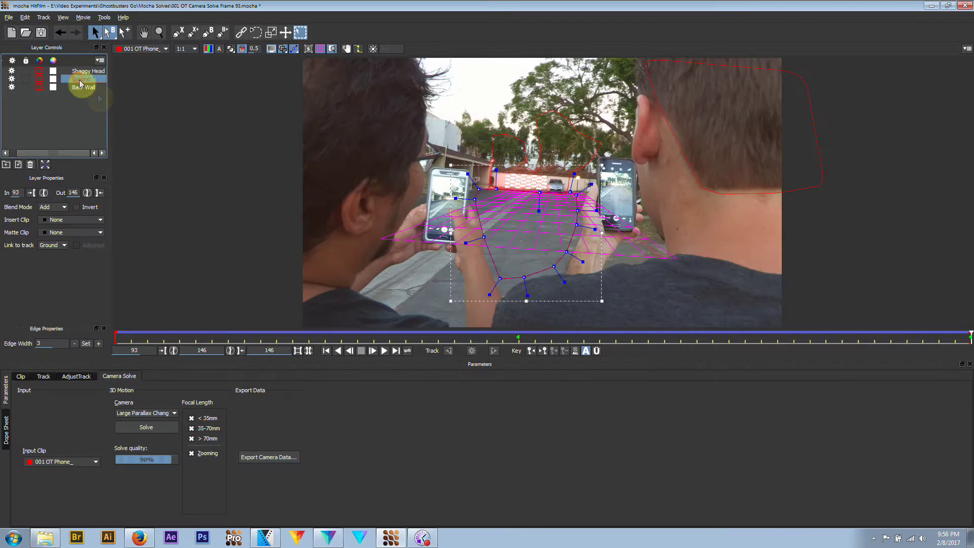
- Export the mocha camera solve as a HitFilm Composite Shot file named OTS SHaggy in the Source Media folder
{"action": "left_click", "coordinate": [268, 457]}
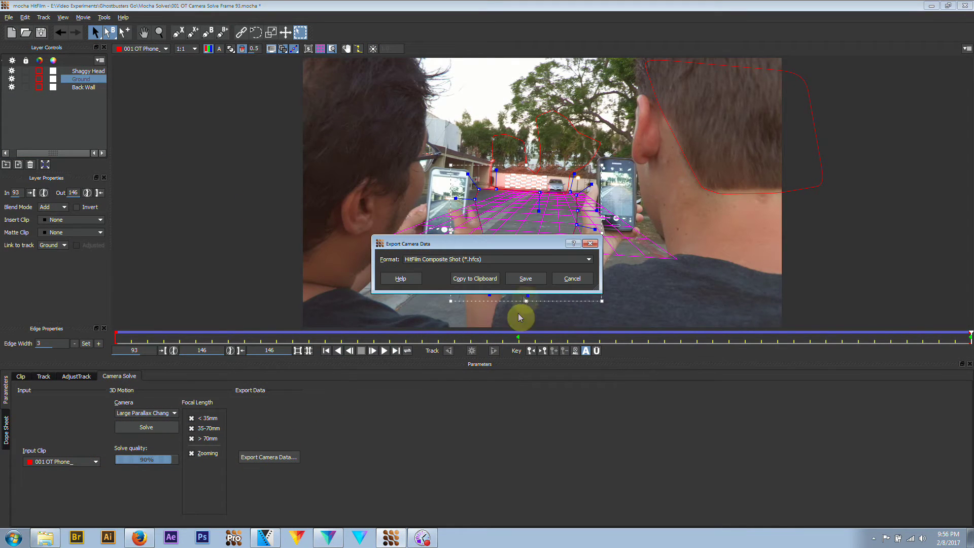
{"action": "left_click", "coordinate": [522, 278]}
{"action": "type", "text": "OTS SHaggy"}
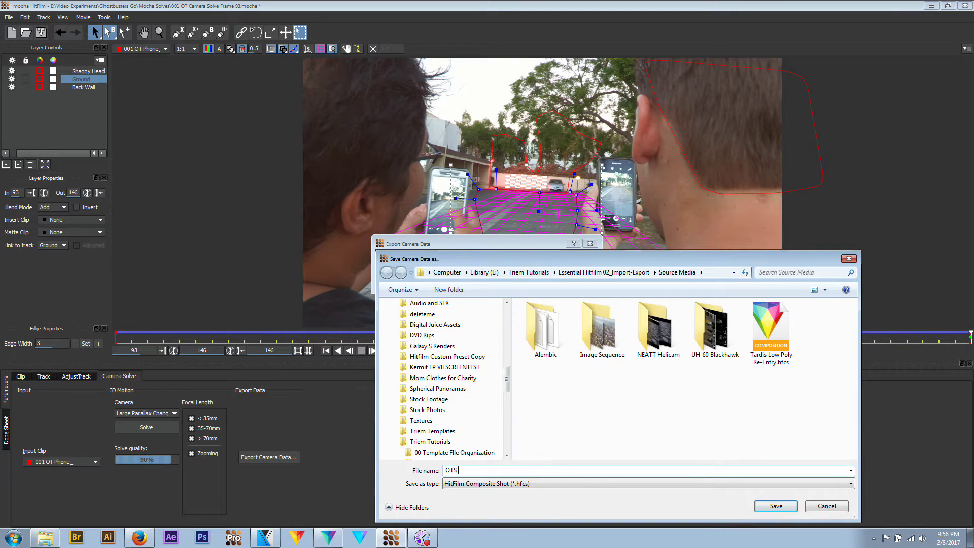
{"action": "left_click", "coordinate": [775, 506]}
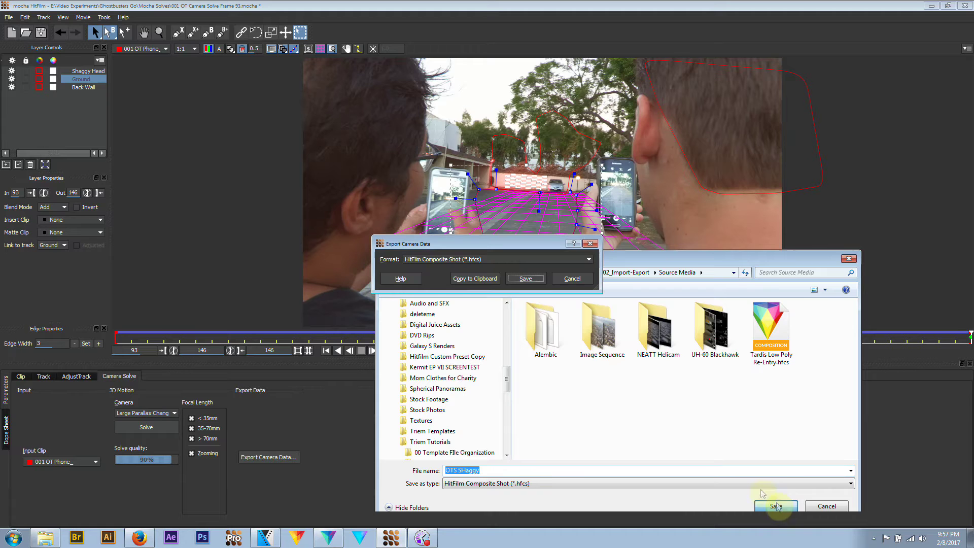
{"action": "left_click", "coordinate": [536, 284]}
- Switch to HitFilm 4 Pro, import the composite shot OTS SHaggy.hfcs and scrub through its timeline
{"action": "left_click", "coordinate": [323, 531]}
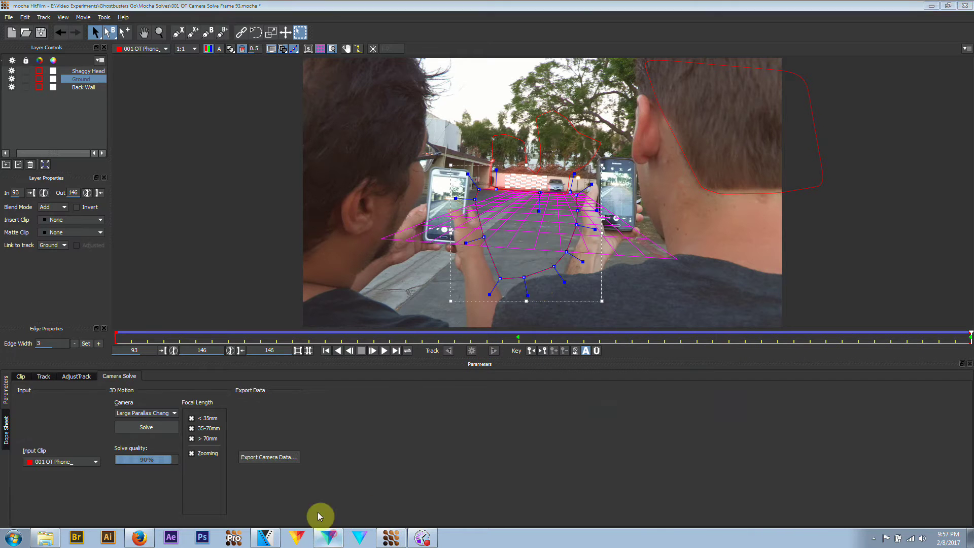
{"action": "left_click", "coordinate": [69, 334]}
{"action": "left_click", "coordinate": [102, 372]}
{"action": "left_click", "coordinate": [174, 151]}
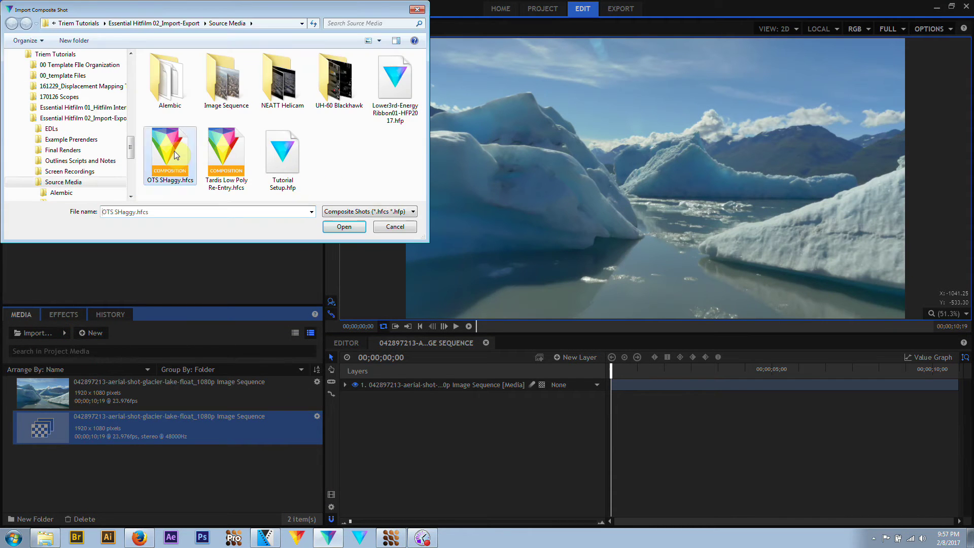
{"action": "left_click", "coordinate": [337, 260]}
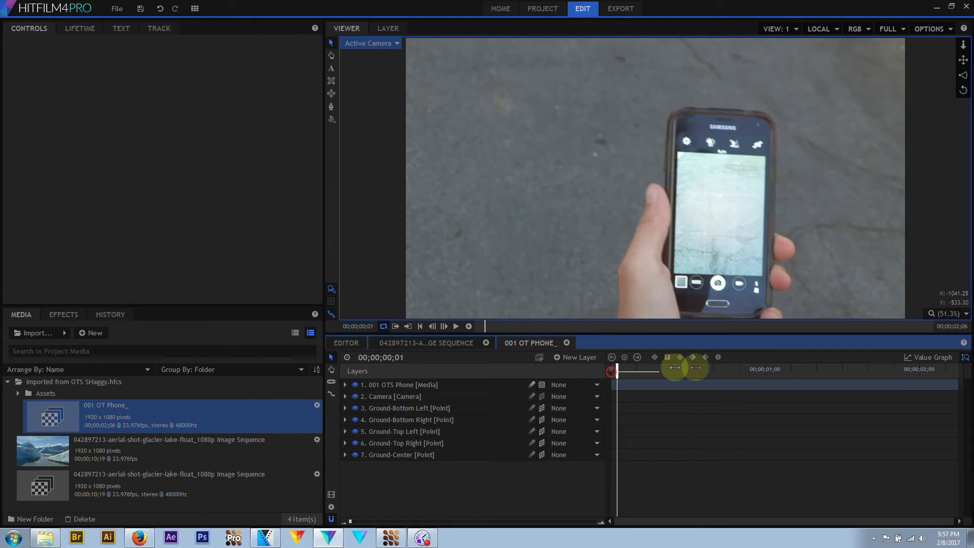
{"action": "left_click_drag", "start_coordinate": [685, 366], "coordinate": [968, 363]}
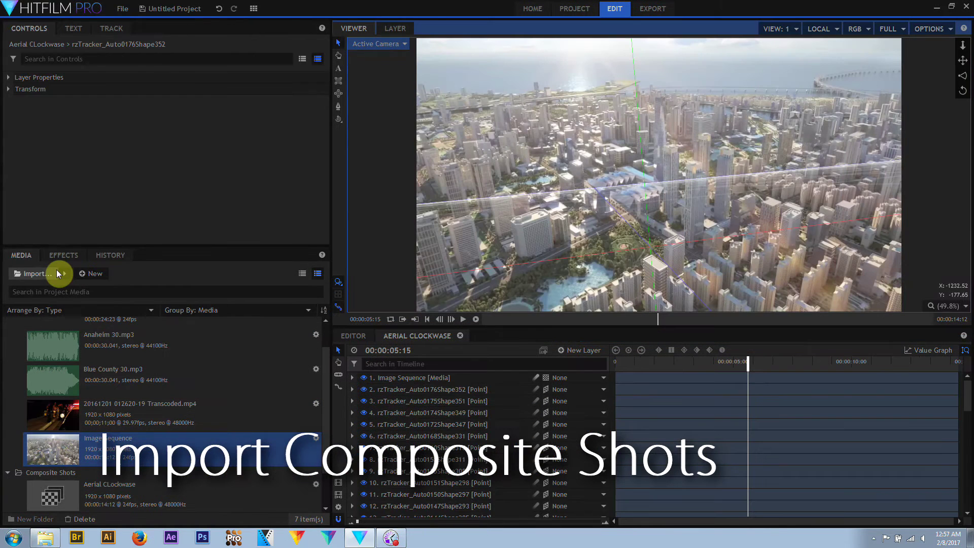
- In the HitFilm Pro project, import the composite shot file Tardis Low Poly Re-Entry.hfcs from Source Media
{"action": "left_click", "coordinate": [65, 272]}
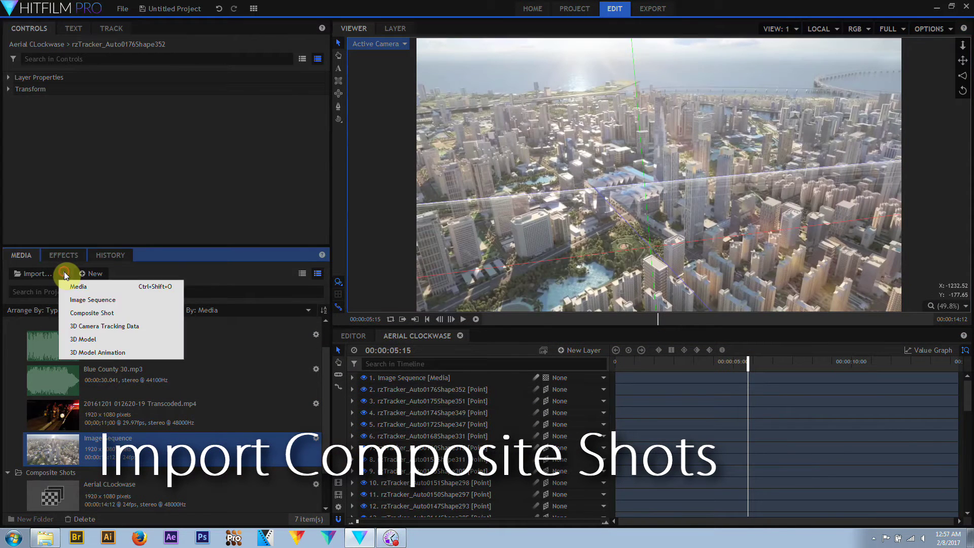
{"action": "left_click", "coordinate": [89, 316]}
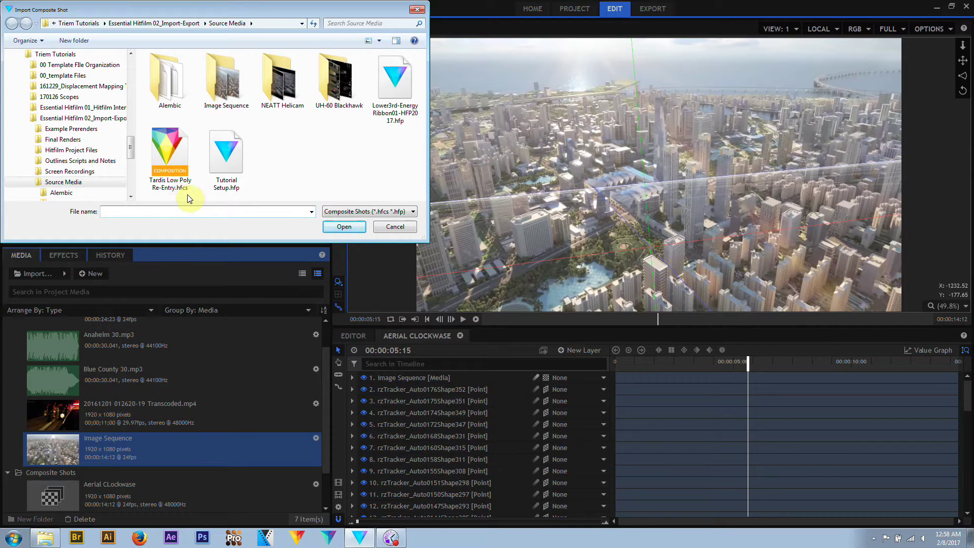
{"action": "double_click", "coordinate": [174, 160]}
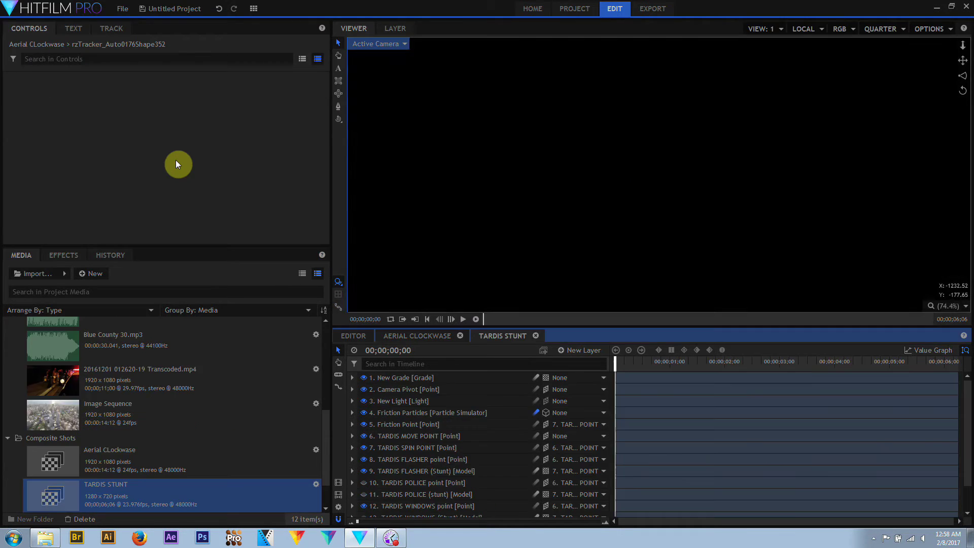
- Group the project media by folder and expand the Assets folder of the imported Tardis composite shot
{"action": "left_click", "coordinate": [245, 308]}
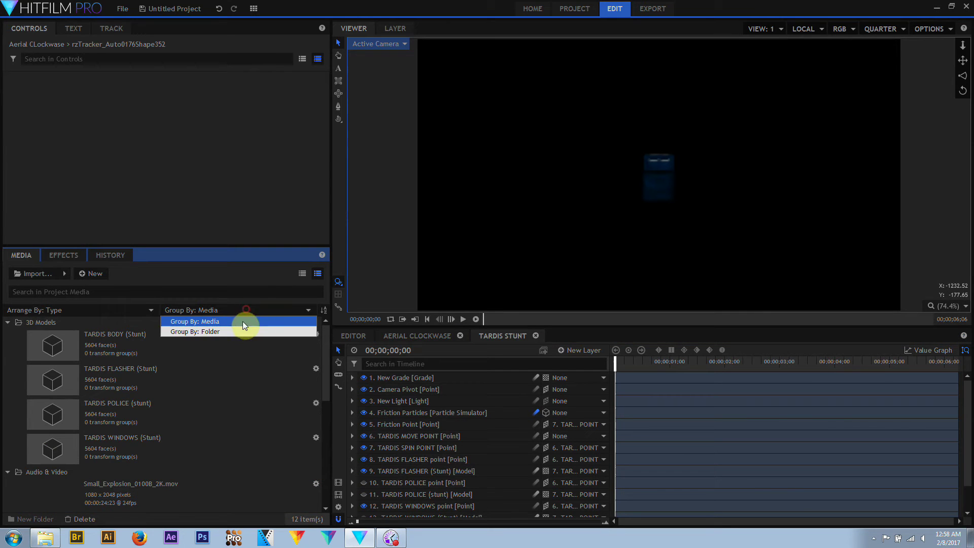
{"action": "left_click", "coordinate": [241, 331]}
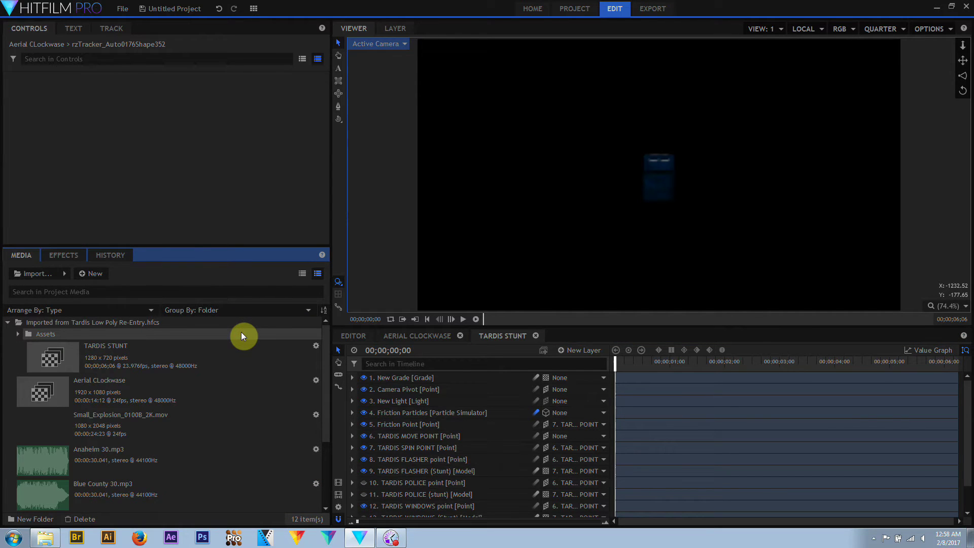
{"action": "double_click", "coordinate": [241, 331]}
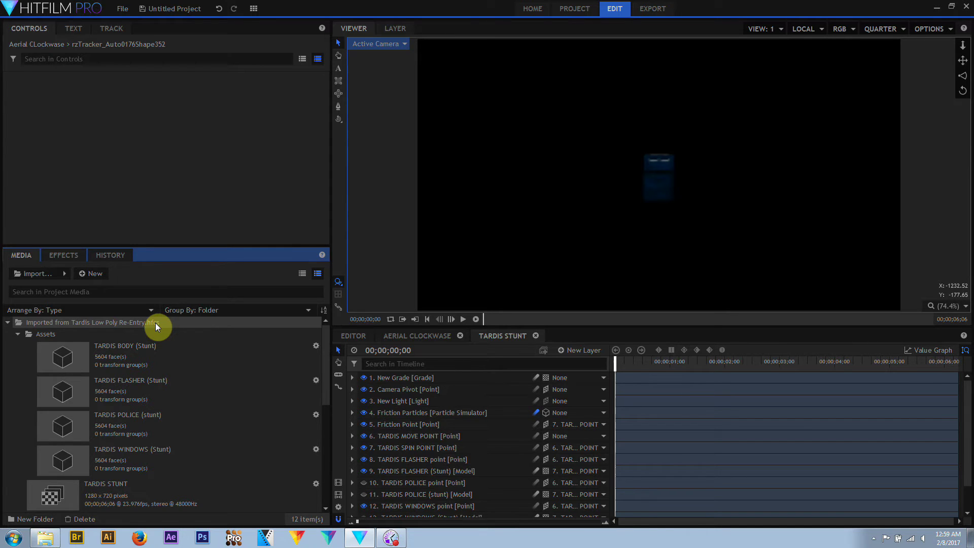
- Import composite shots from Lower3rd-EnergyRibbon01-HFP2017.hfp with only Lower Third Energy Ribbon selected
{"action": "left_click", "coordinate": [68, 271]}
{"action": "left_click", "coordinate": [107, 311]}
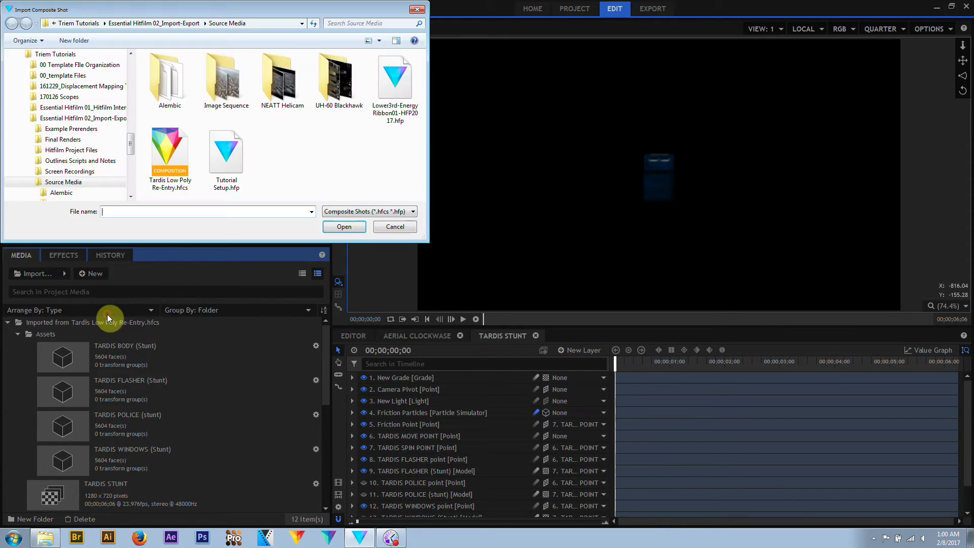
{"action": "double_click", "coordinate": [384, 91]}
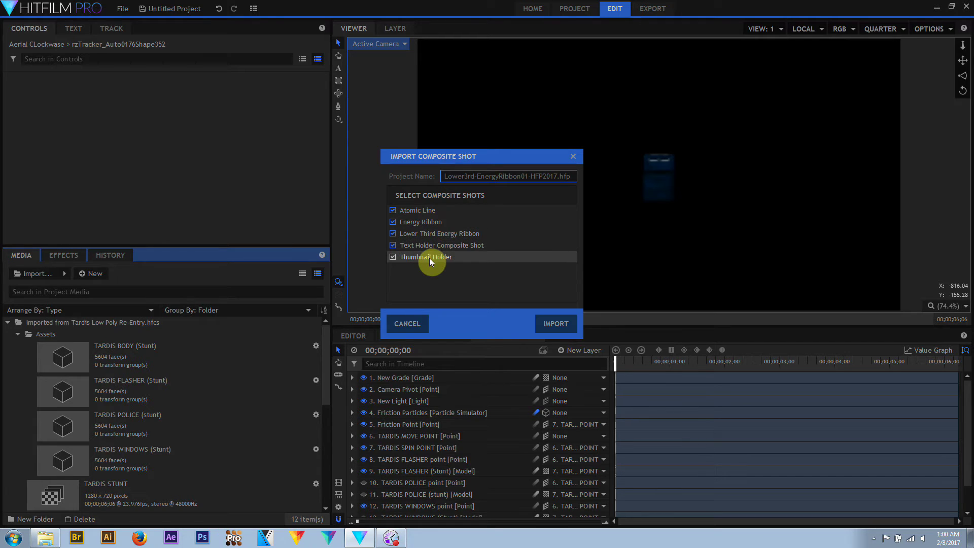
{"action": "left_click", "coordinate": [393, 257]}
{"action": "left_click", "coordinate": [394, 246]}
{"action": "left_click", "coordinate": [394, 221]}
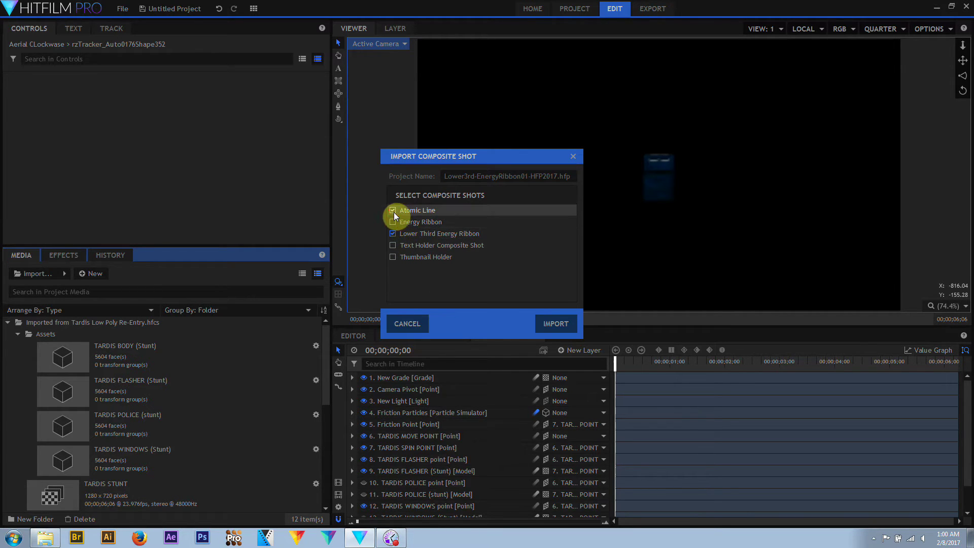
{"action": "left_click", "coordinate": [393, 210]}
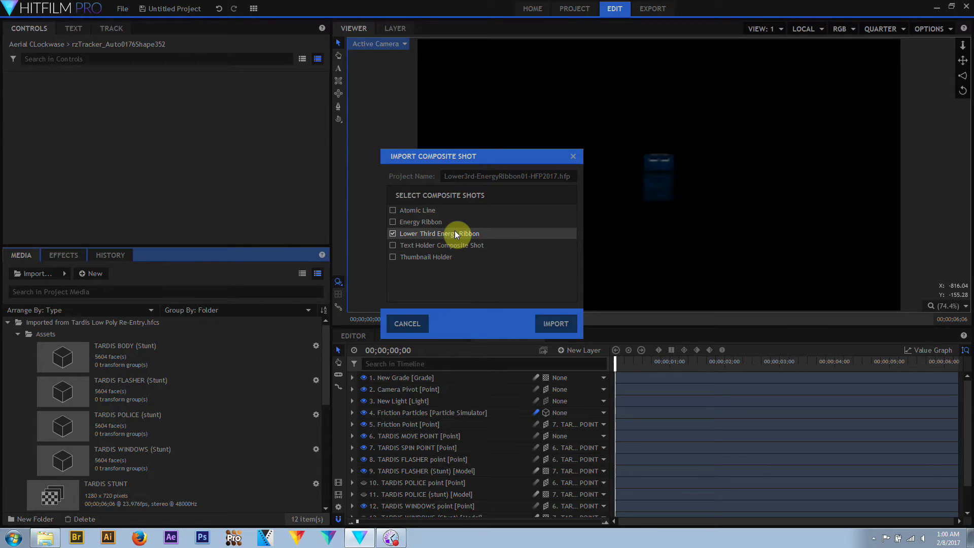
{"action": "left_click", "coordinate": [549, 323]}
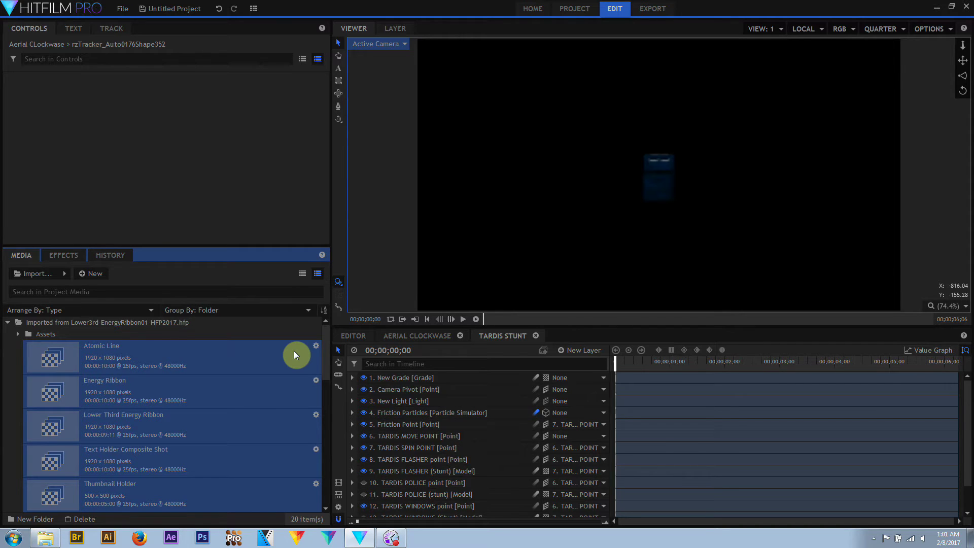
- Load the UH-60 Blackhawk model uh60.3ds for import, enable its main_rotor and rear_rotor groups, and rotate the preview to a side view
{"action": "left_click", "coordinate": [64, 273]}
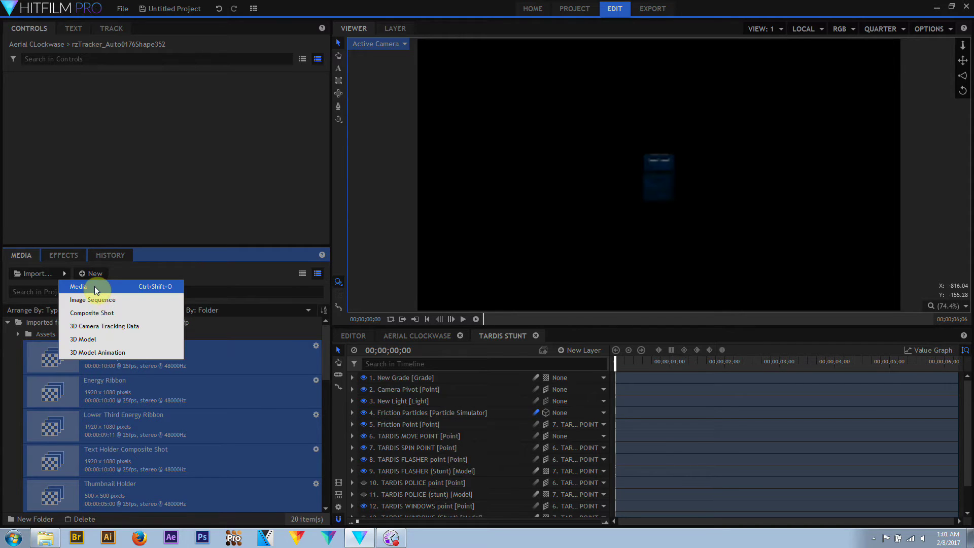
{"action": "left_click", "coordinate": [114, 337]}
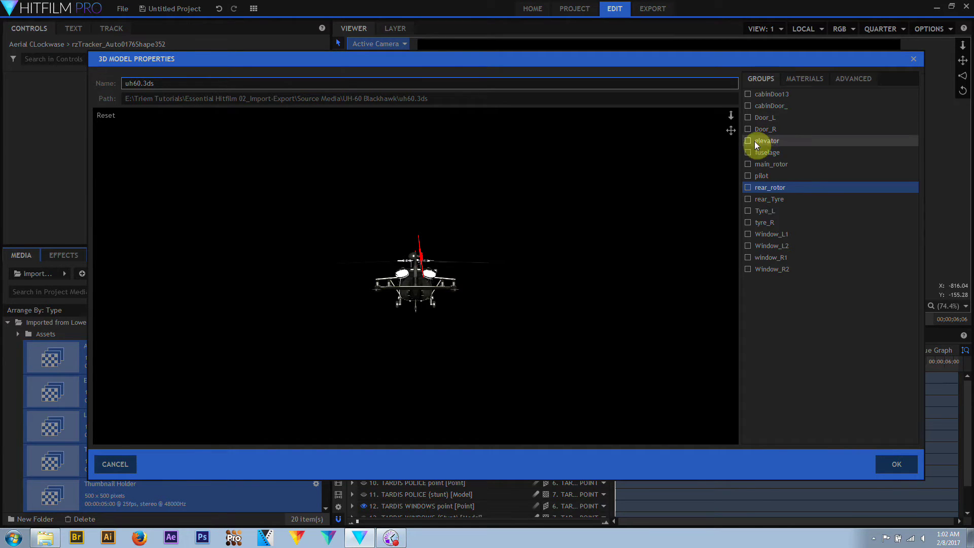
{"action": "left_click", "coordinate": [748, 163]}
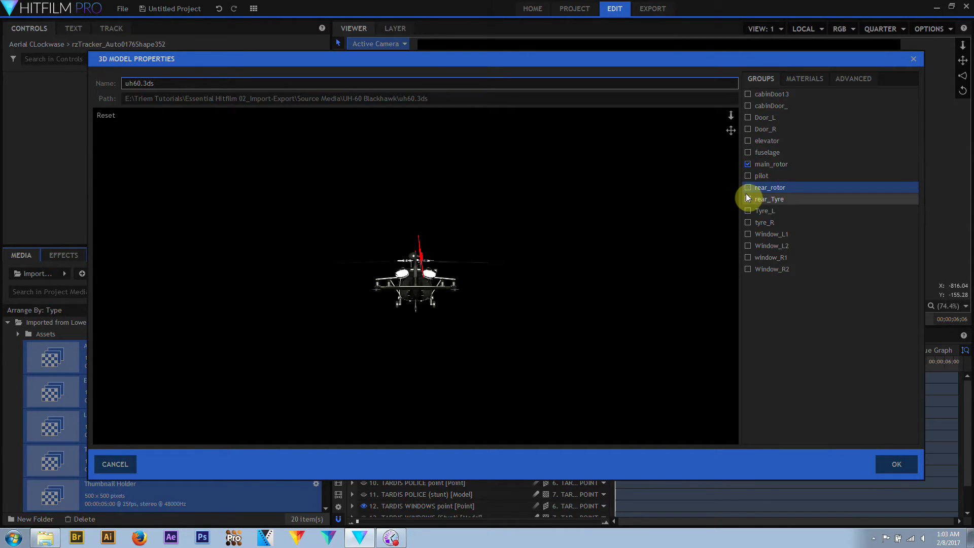
{"action": "left_click", "coordinate": [747, 187]}
{"action": "left_click_drag", "start_coordinate": [452, 289], "coordinate": [347, 279]}
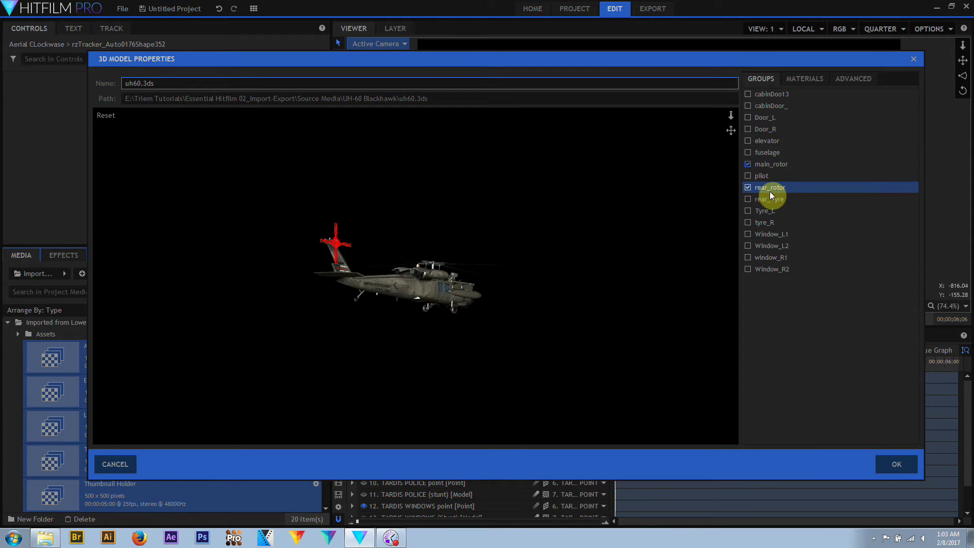
- Review the helicopter model's materials and advanced import settings, and complete the import of uh60.3ds
{"action": "left_click", "coordinate": [817, 80]}
{"action": "left_click", "coordinate": [794, 127]}
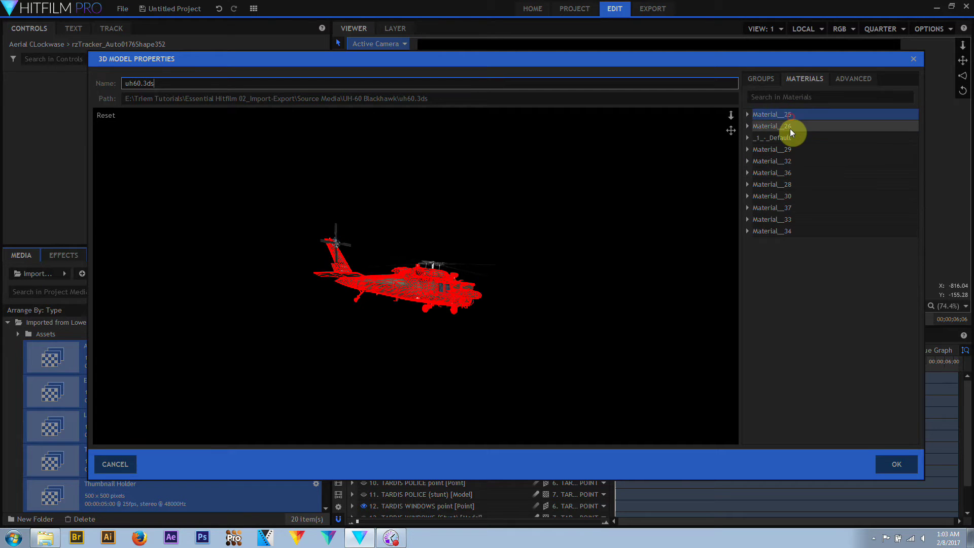
{"action": "left_click", "coordinate": [787, 149]}
{"action": "left_click", "coordinate": [852, 77]}
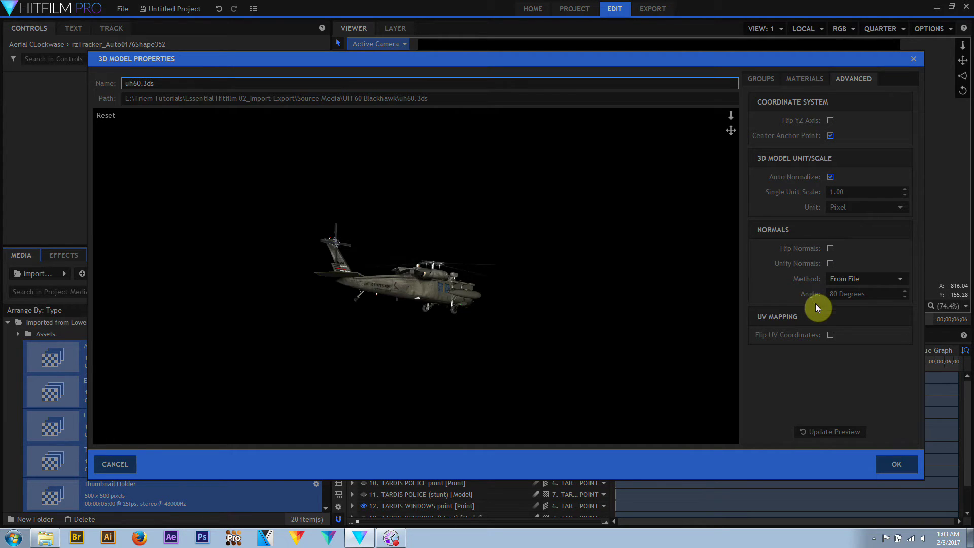
{"action": "left_click", "coordinate": [889, 469]}
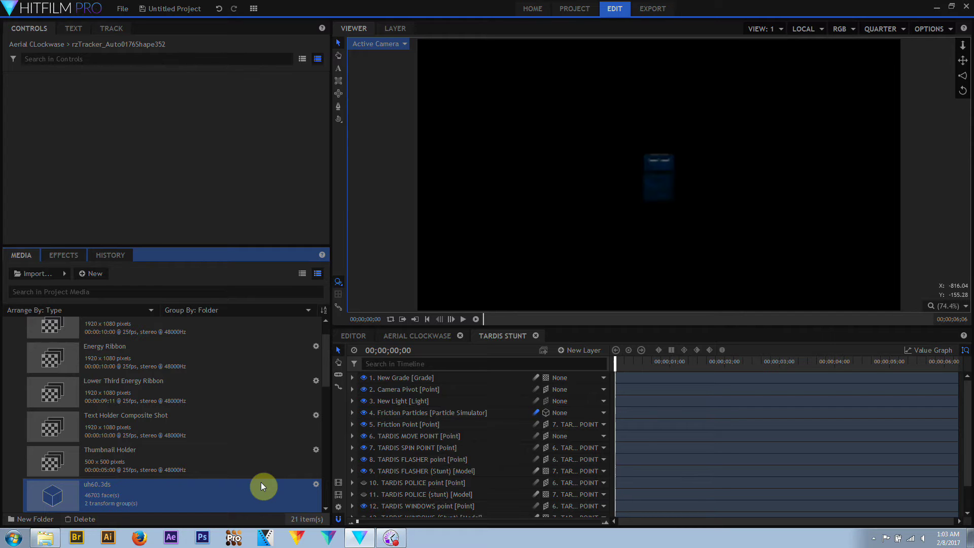
- Import Ani_Plane.obj from the Alembic folder as a 3D model with its default properties
{"action": "left_click", "coordinate": [64, 273]}
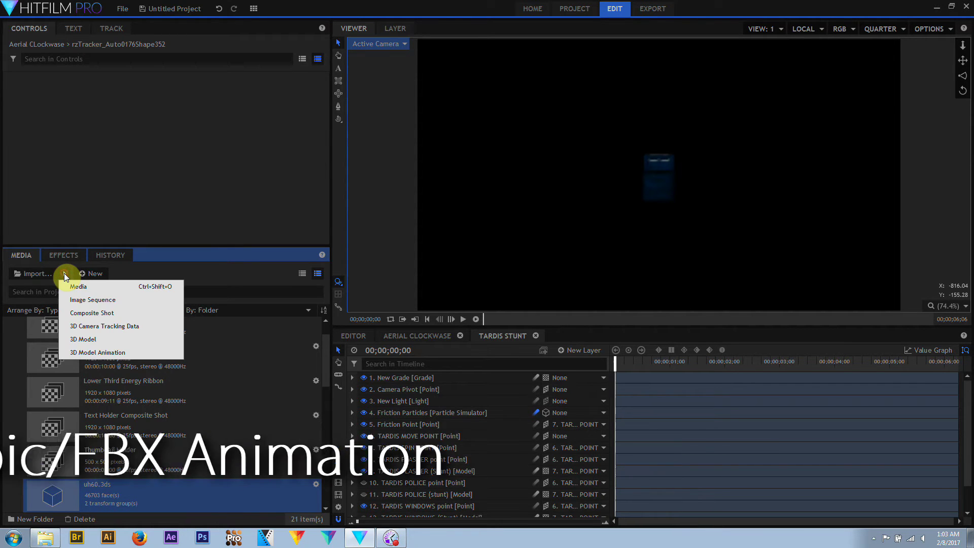
{"action": "left_click", "coordinate": [110, 343]}
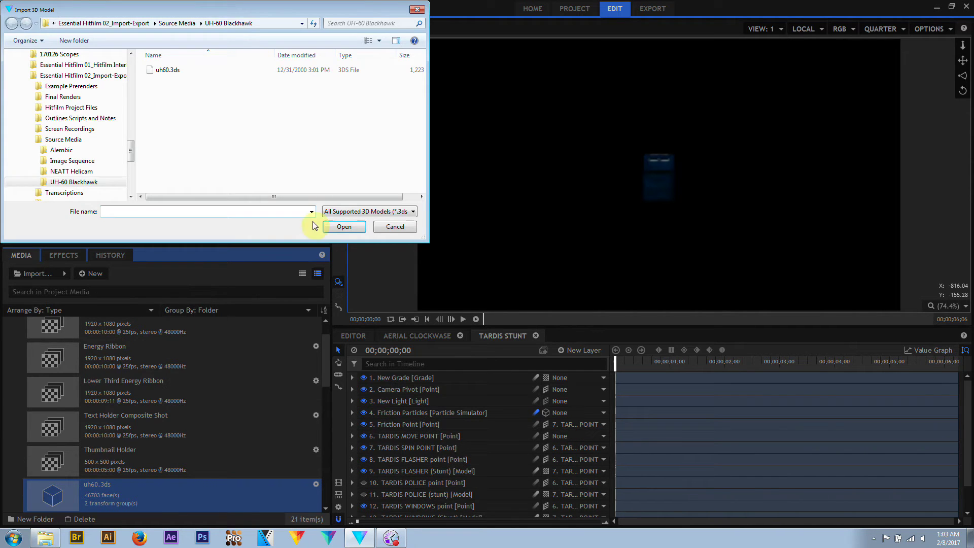
{"action": "left_click", "coordinate": [61, 150]}
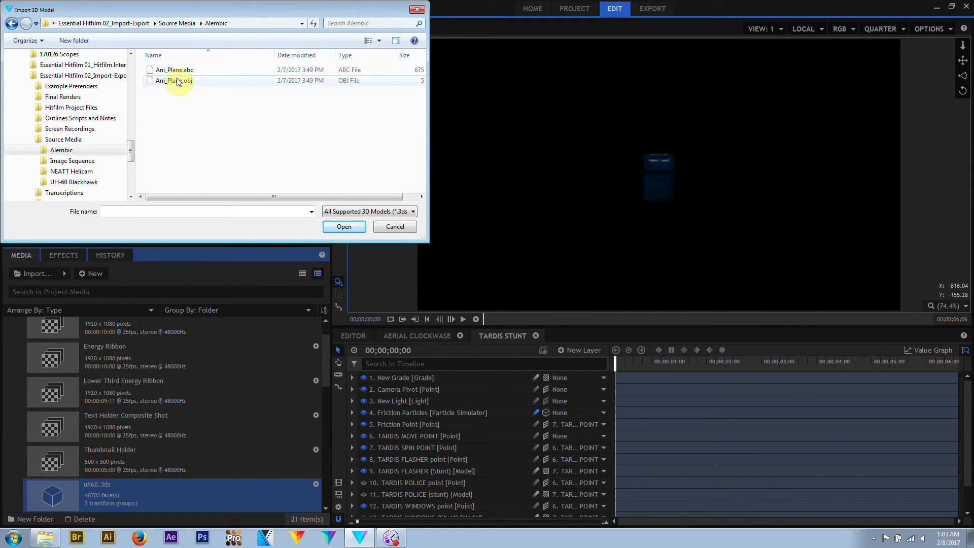
{"action": "double_click", "coordinate": [177, 80]}
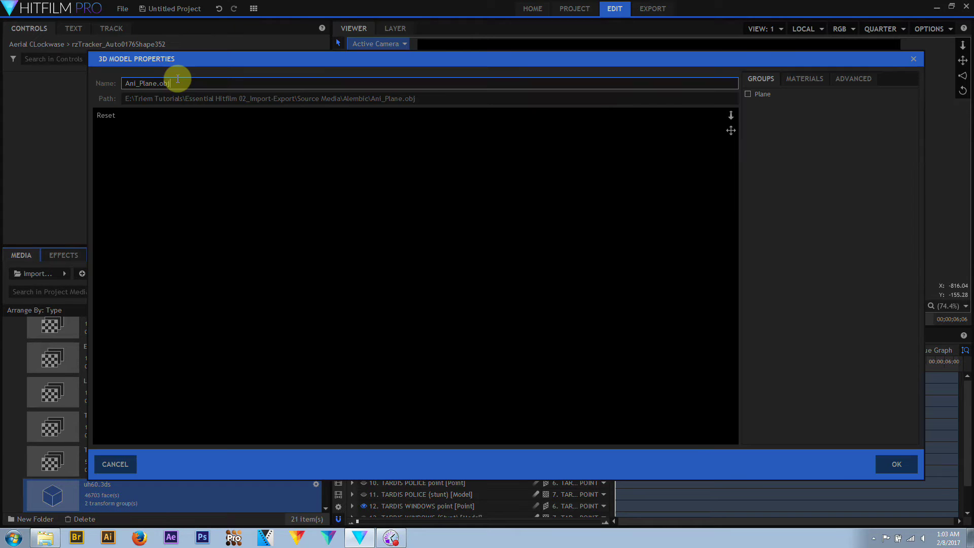
{"action": "left_click", "coordinate": [415, 360]}
{"action": "left_click", "coordinate": [387, 259]}
{"action": "left_click", "coordinate": [473, 303]}
{"action": "left_click", "coordinate": [439, 122]}
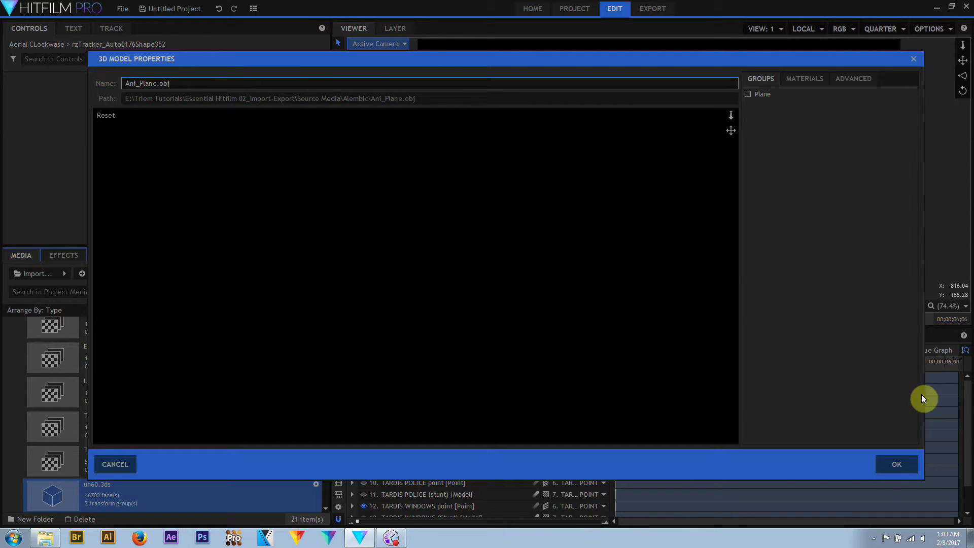
{"action": "left_click", "coordinate": [889, 467]}
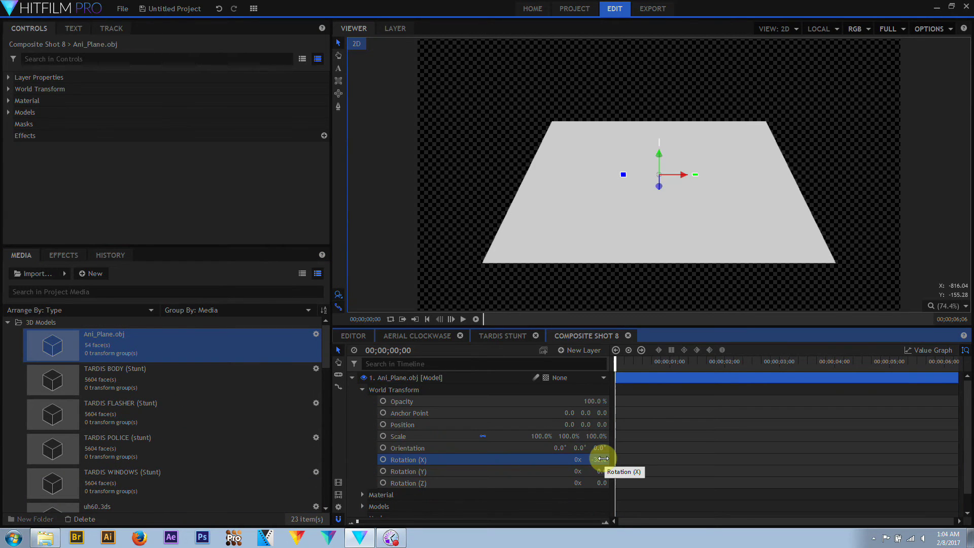
- Import Ani_Plane.abc from the Alembic folder as a 3D model animation
{"action": "left_click", "coordinate": [68, 273]}
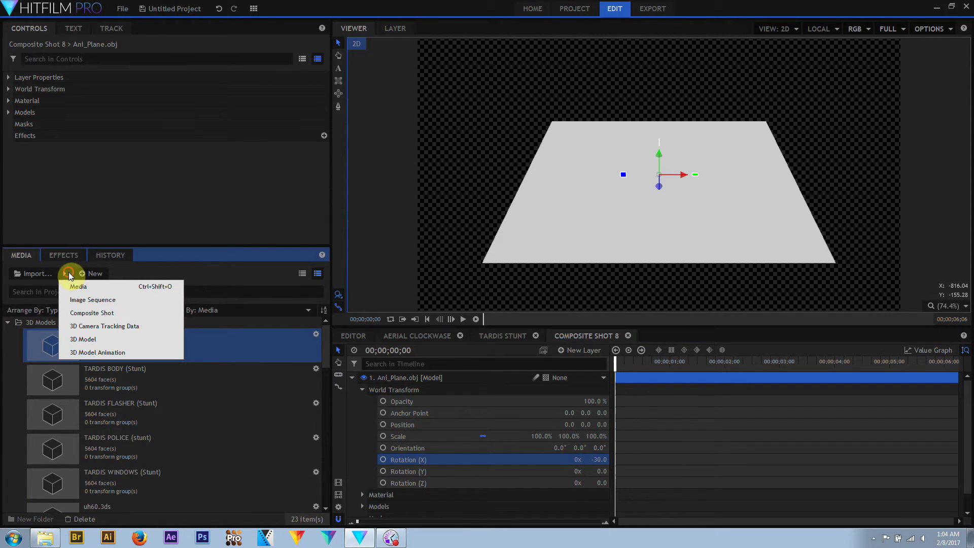
{"action": "left_click", "coordinate": [129, 351]}
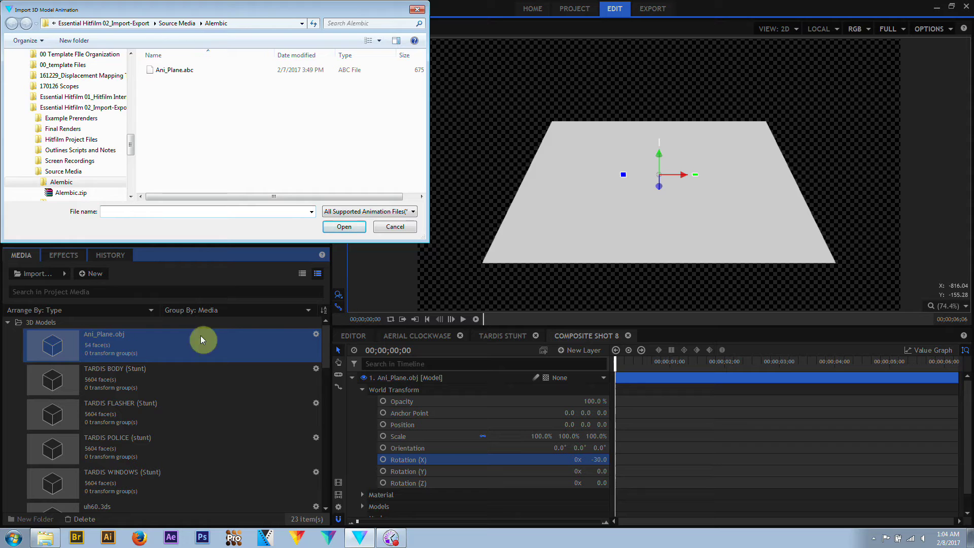
{"action": "double_click", "coordinate": [186, 73]}
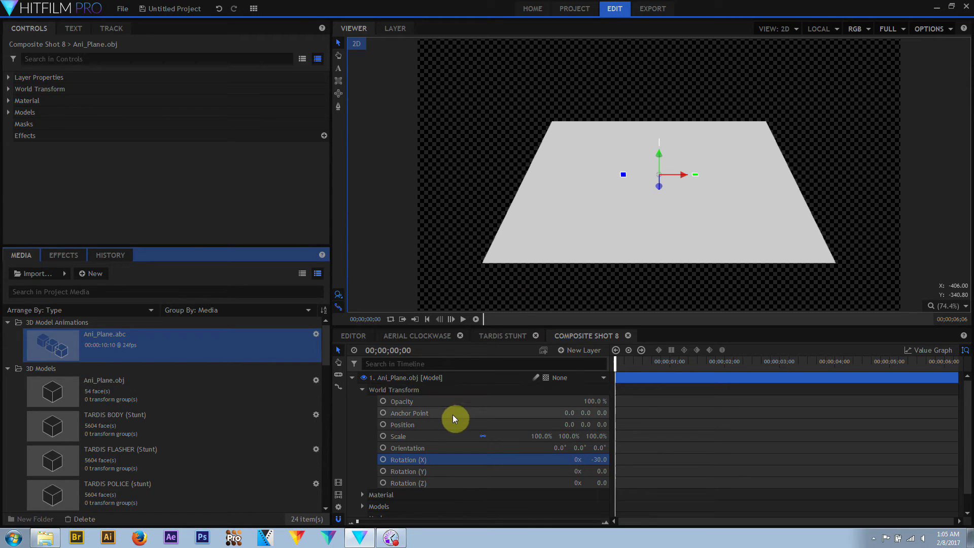
- Add Ani_Plane.abc to the Animations of the Ani_Plane.obj model in Composite Shot 8 and scrub the timeline to preview it
{"action": "scroll", "coordinate": [456, 409], "scroll_direction": "down", "scroll_amount": 1}
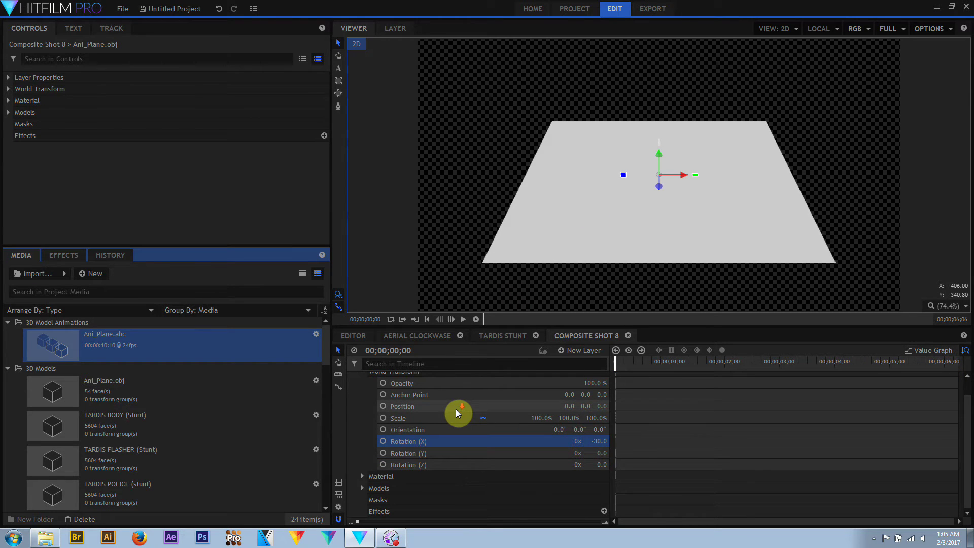
{"action": "left_click", "coordinate": [8, 112]}
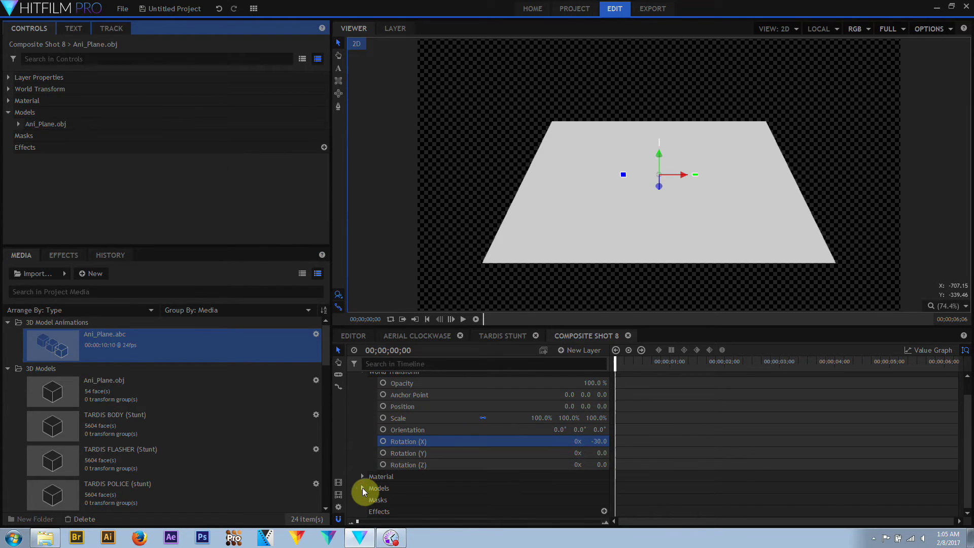
{"action": "left_click", "coordinate": [363, 488]}
{"action": "left_click", "coordinate": [18, 124]}
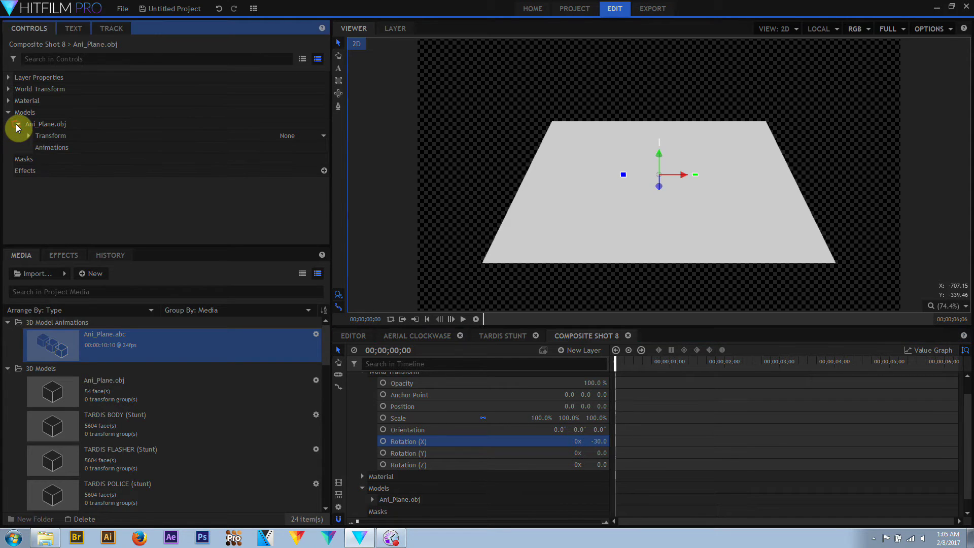
{"action": "left_click", "coordinate": [373, 500]}
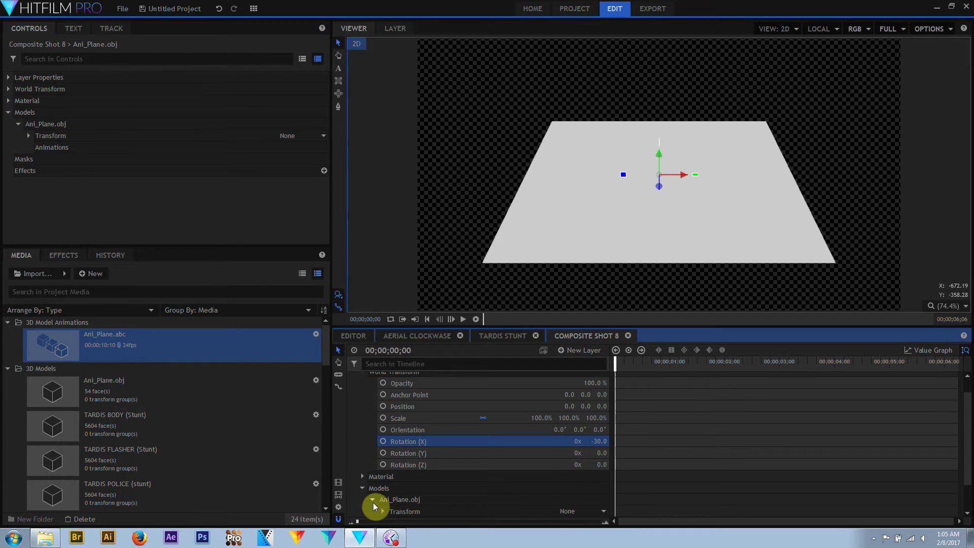
{"action": "scroll", "coordinate": [372, 503], "scroll_direction": "down", "scroll_amount": 3}
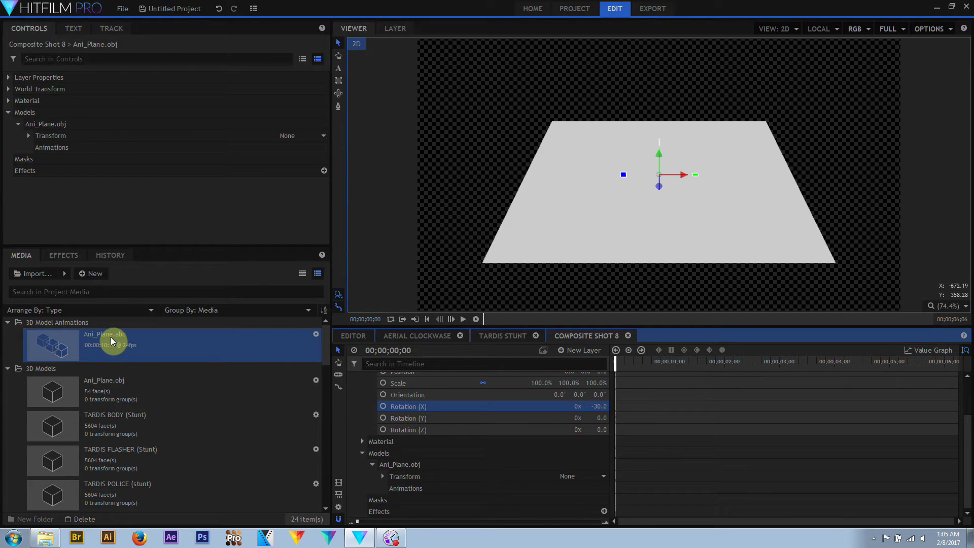
{"action": "left_click_drag", "start_coordinate": [111, 337], "coordinate": [407, 488]}
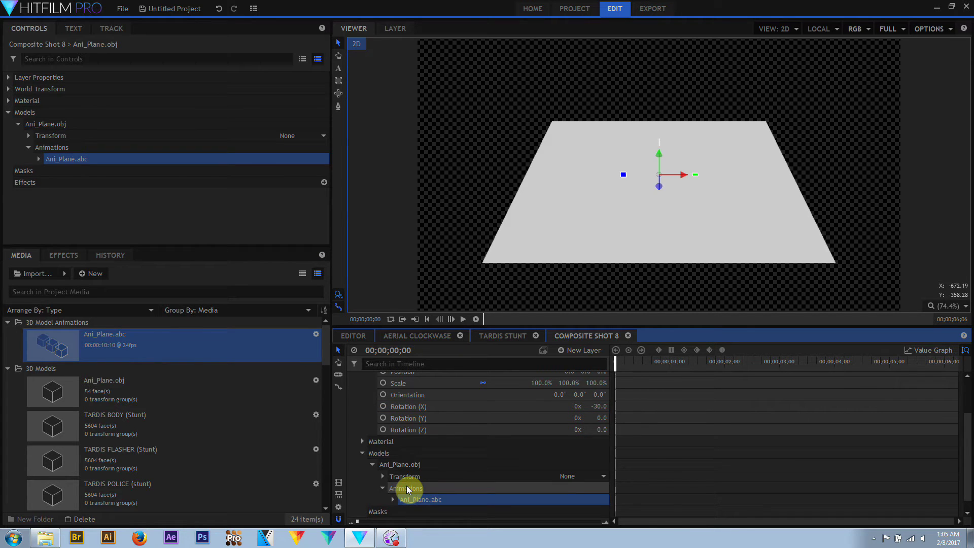
{"action": "left_click_drag", "start_coordinate": [162, 338], "coordinate": [442, 490]}
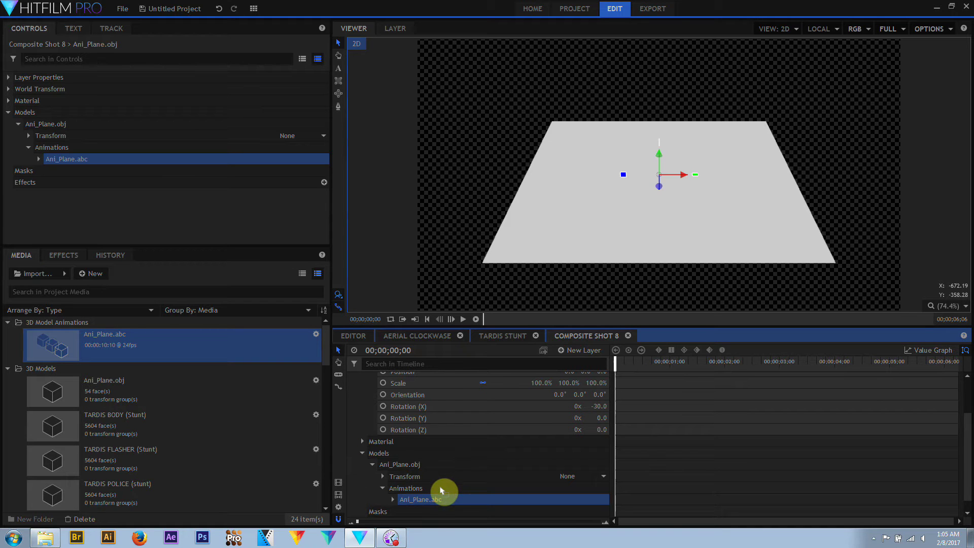
{"action": "left_click_drag", "start_coordinate": [220, 337], "coordinate": [63, 147]}
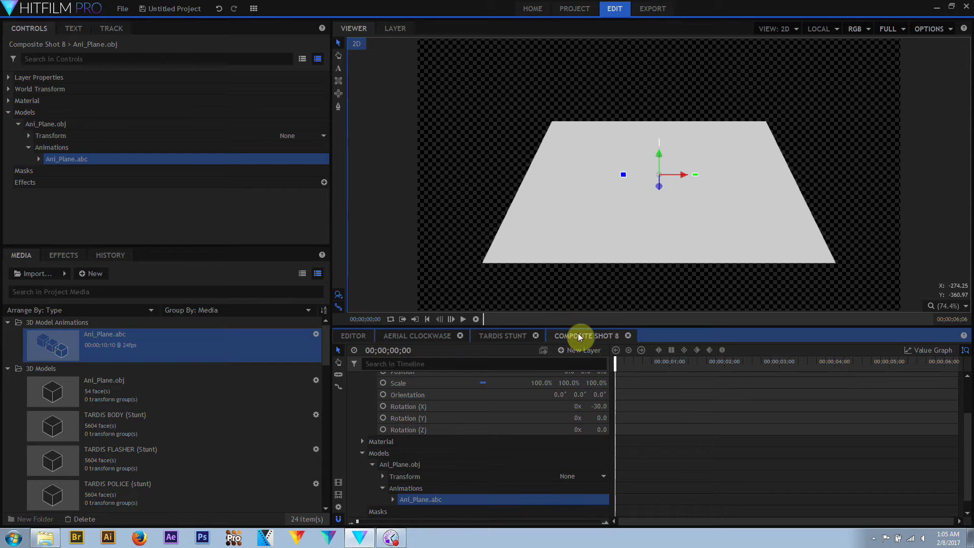
{"action": "left_click_drag", "start_coordinate": [616, 361], "coordinate": [969, 365]}
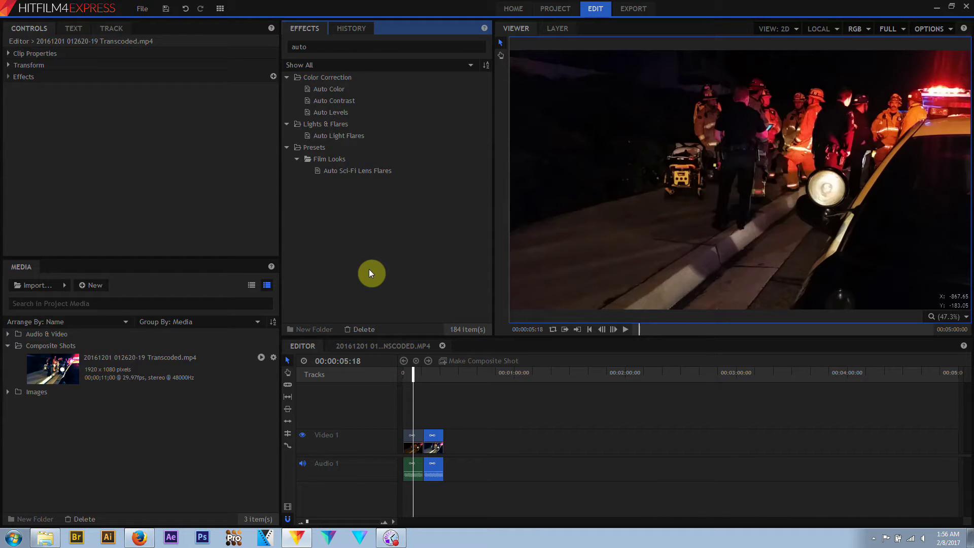
- In HitFilm 4 Express, scrub between the two clips on the editor timeline to compare their look
{"action": "left_click_drag", "start_coordinate": [411, 374], "coordinate": [429, 378]}
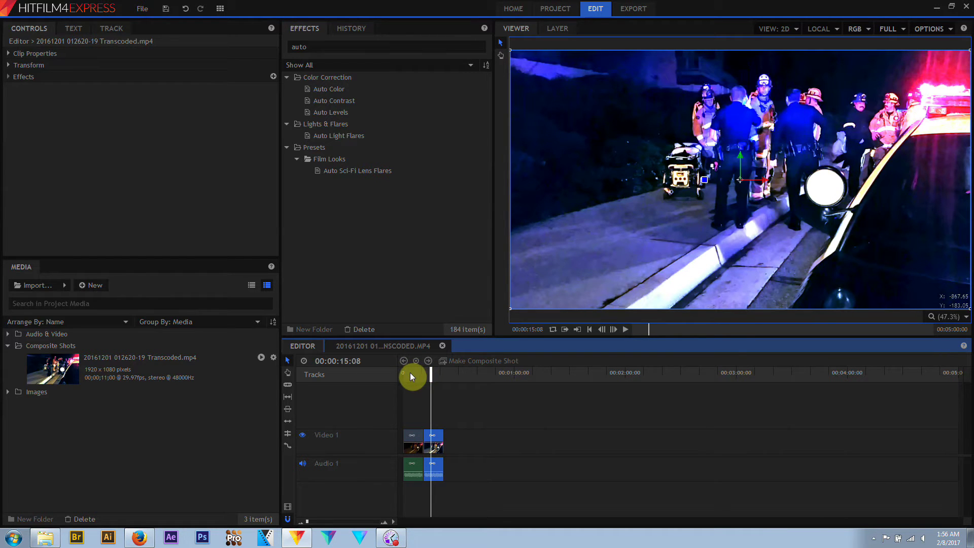
{"action": "left_click", "coordinate": [410, 374]}
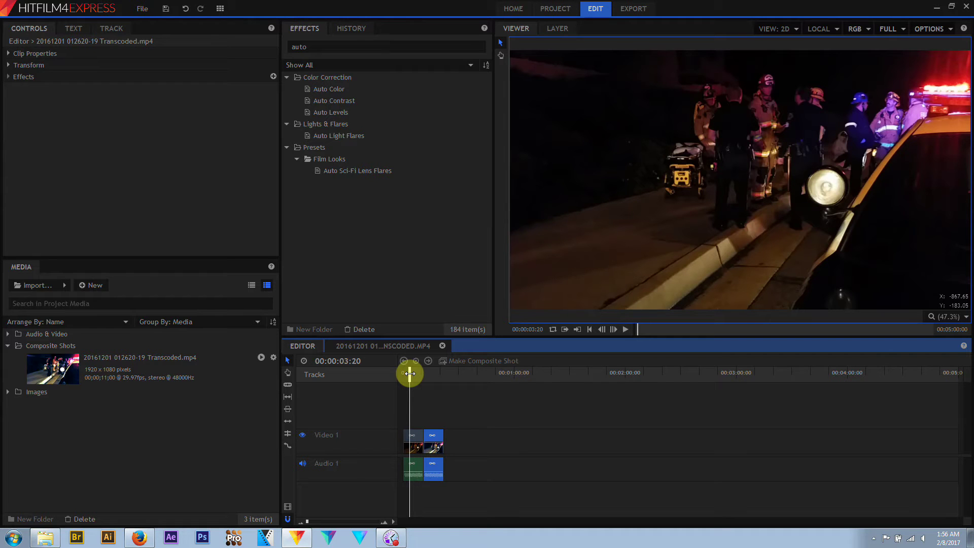
{"action": "left_click", "coordinate": [437, 374]}
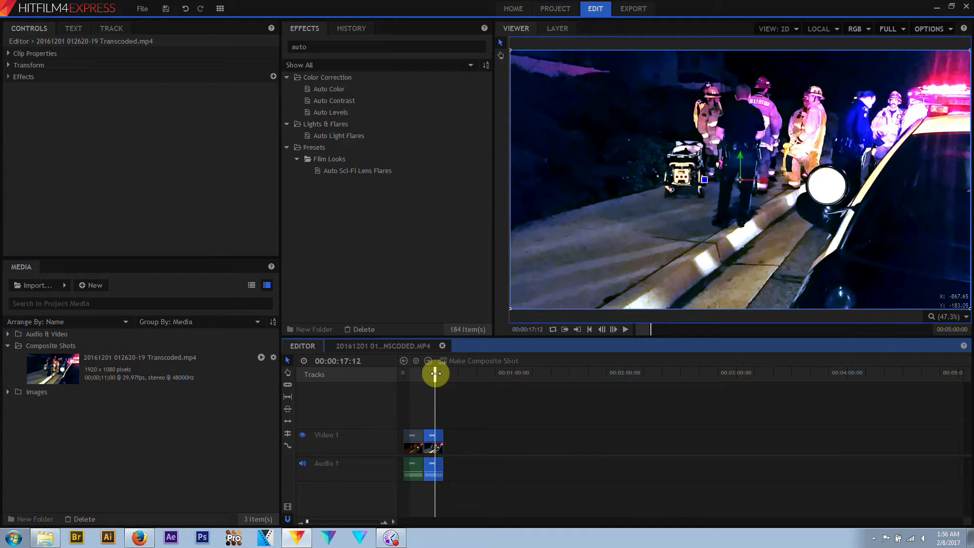
- Open the export settings and look through the YouTube, MP4, Image Sequence and AVI formats
{"action": "left_click", "coordinate": [621, 12]}
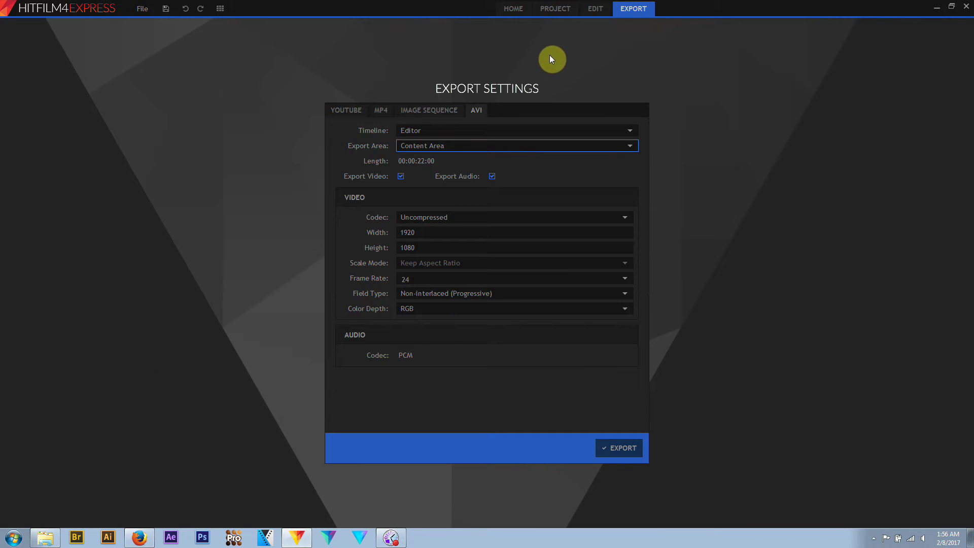
{"action": "left_click", "coordinate": [346, 110]}
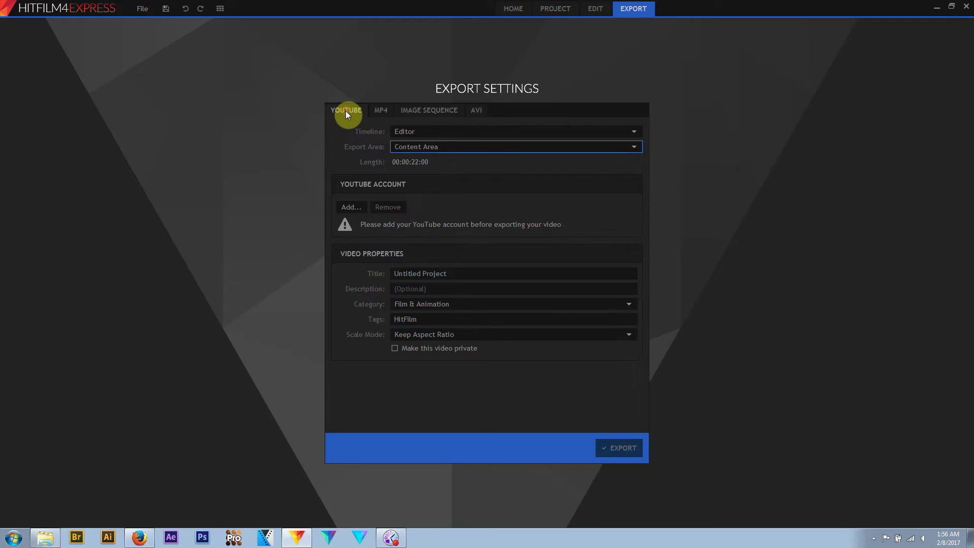
{"action": "left_click", "coordinate": [378, 111]}
{"action": "left_click", "coordinate": [426, 110]}
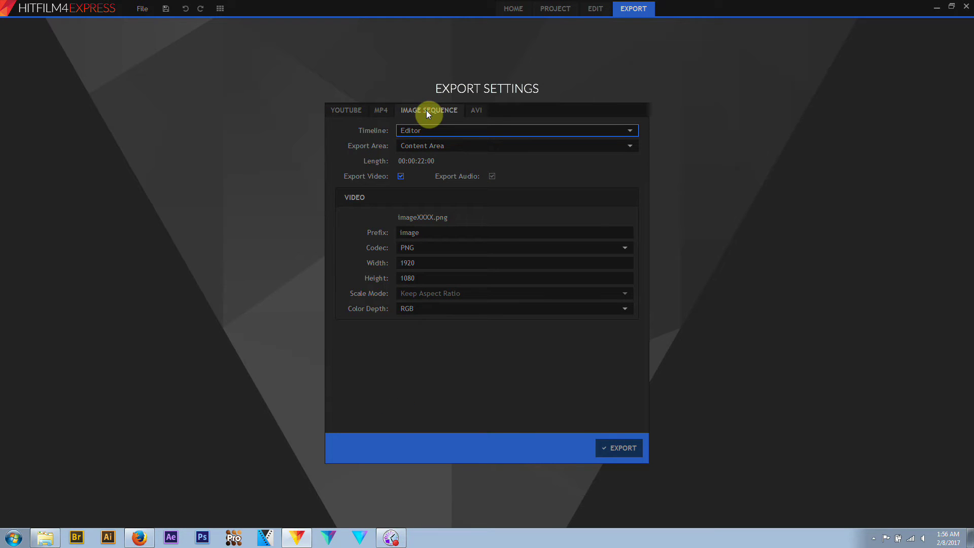
{"action": "left_click", "coordinate": [480, 111]}
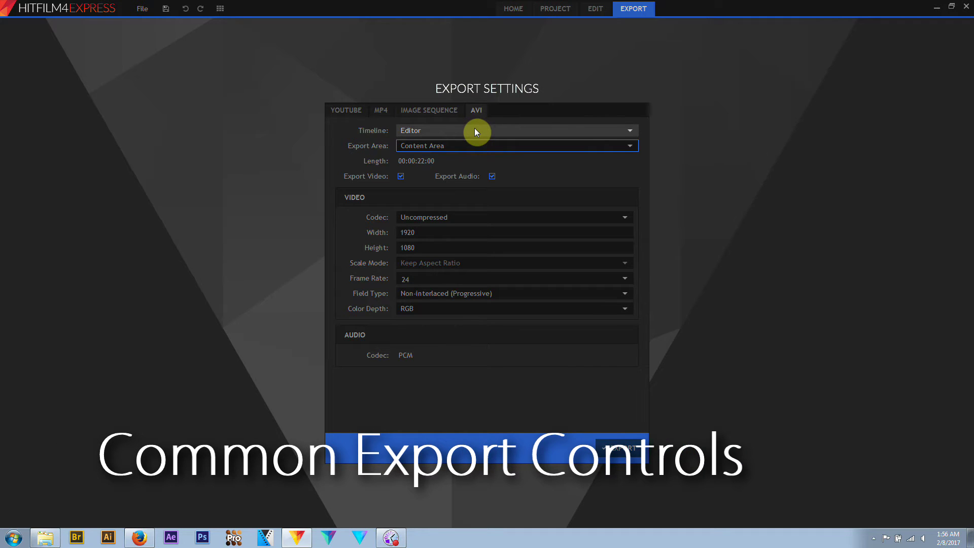
- Check the available timelines for the AVI export and set the export area to Entire Timeline
{"action": "left_click", "coordinate": [476, 131]}
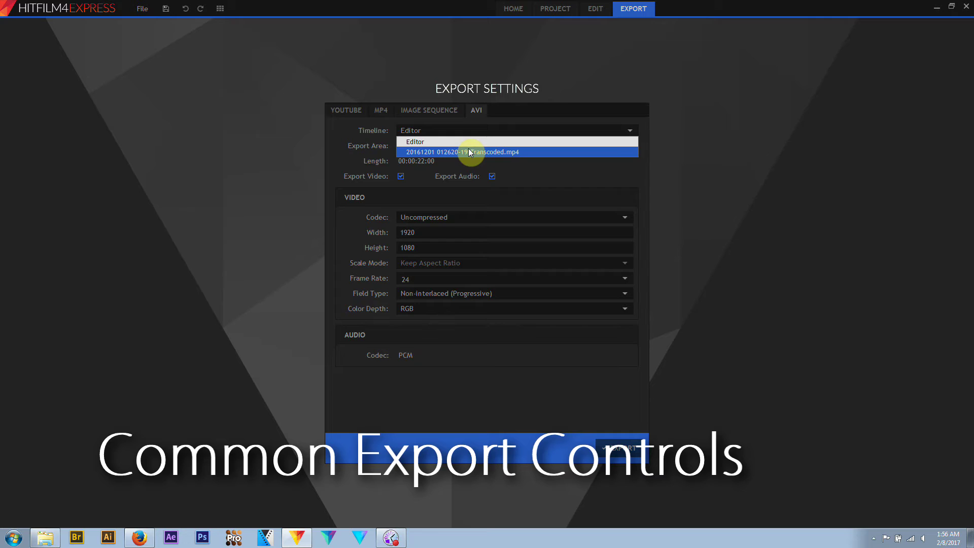
{"action": "left_click", "coordinate": [337, 140]}
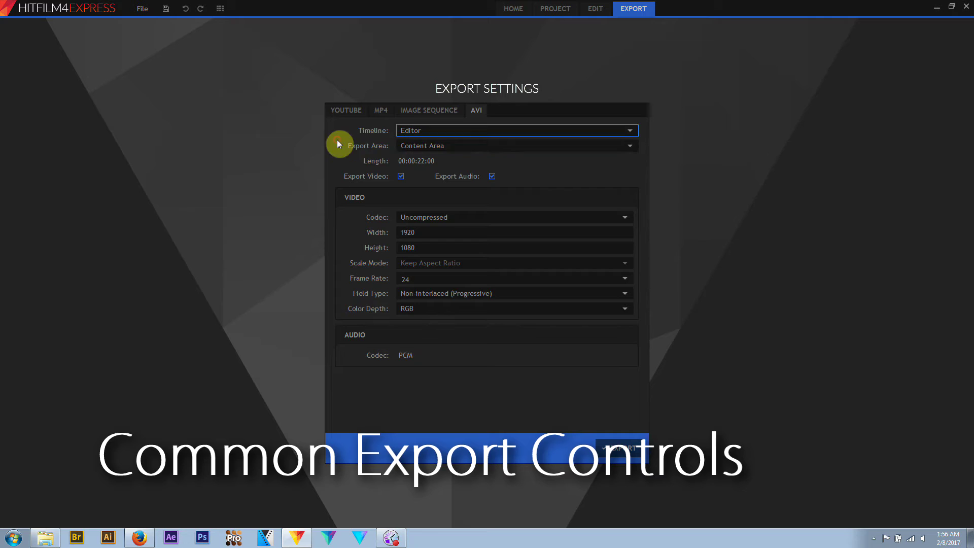
{"action": "left_click", "coordinate": [466, 151]}
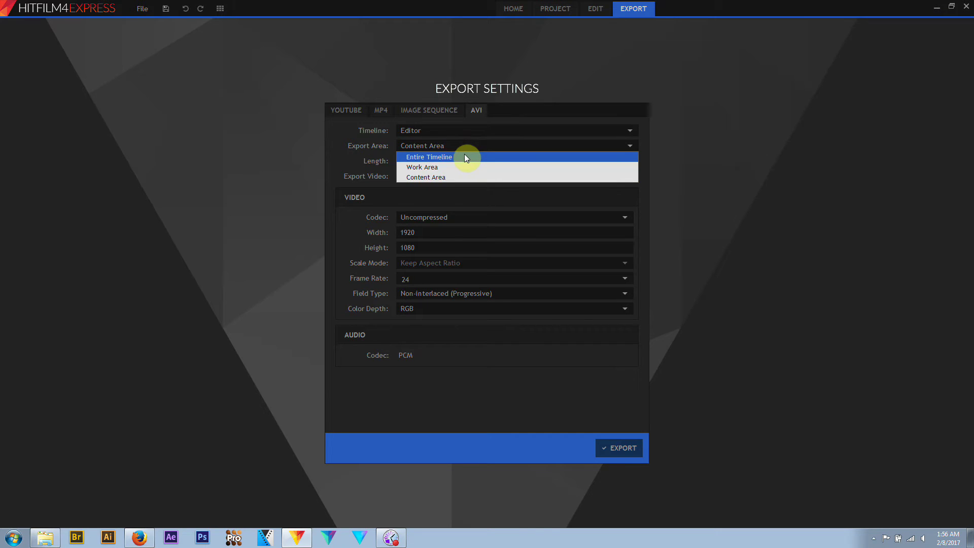
{"action": "left_click", "coordinate": [464, 155]}
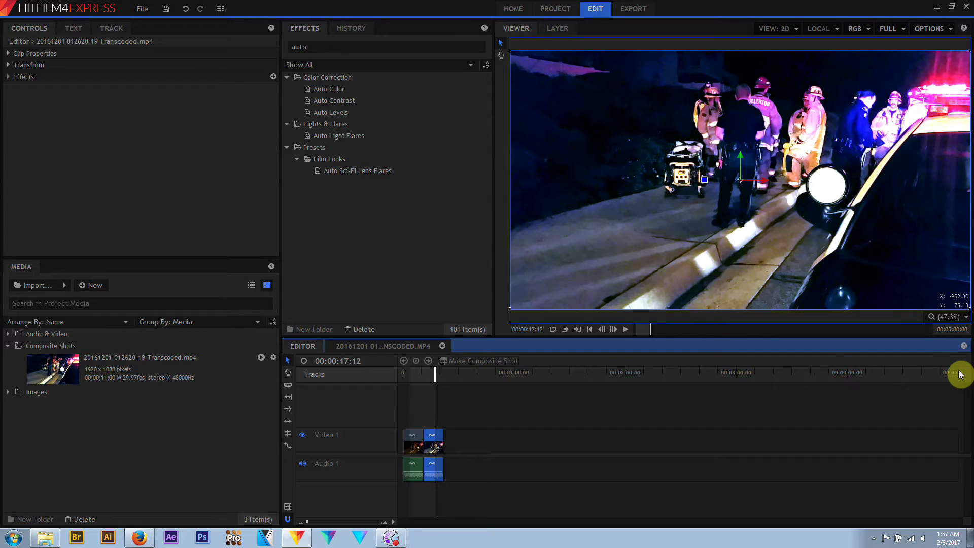
- Set the AVI export area to Content Area and check where the content ends on the editor timeline
{"action": "left_click", "coordinate": [645, 12]}
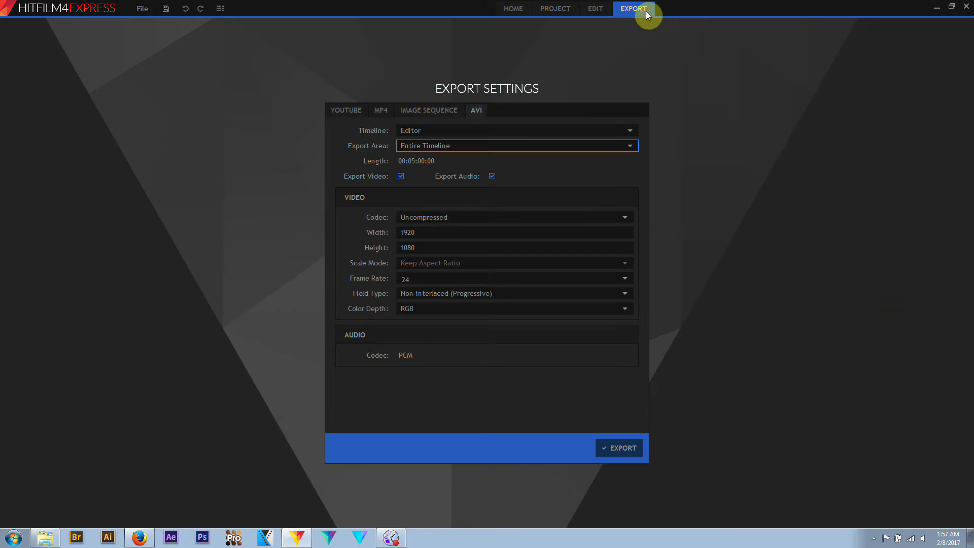
{"action": "left_click", "coordinate": [452, 148]}
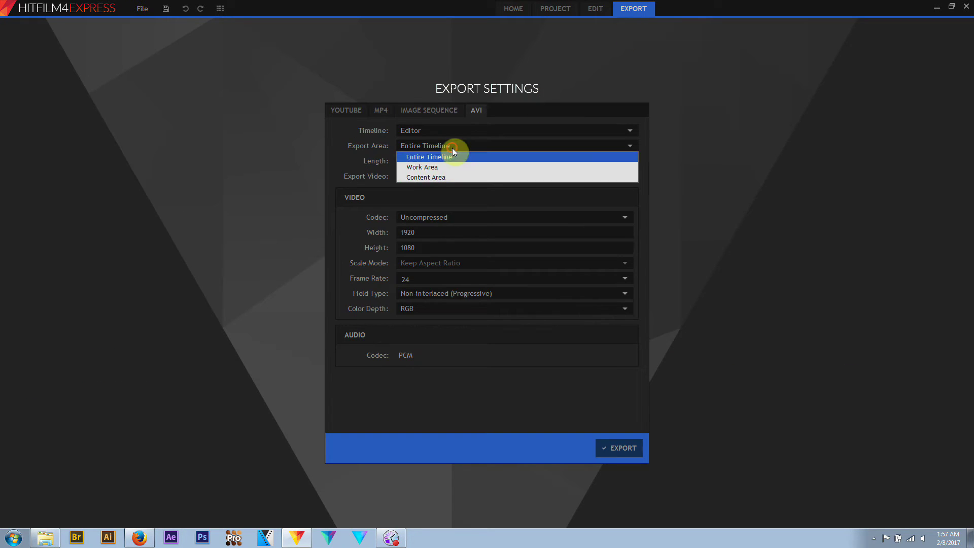
{"action": "left_click", "coordinate": [446, 175]}
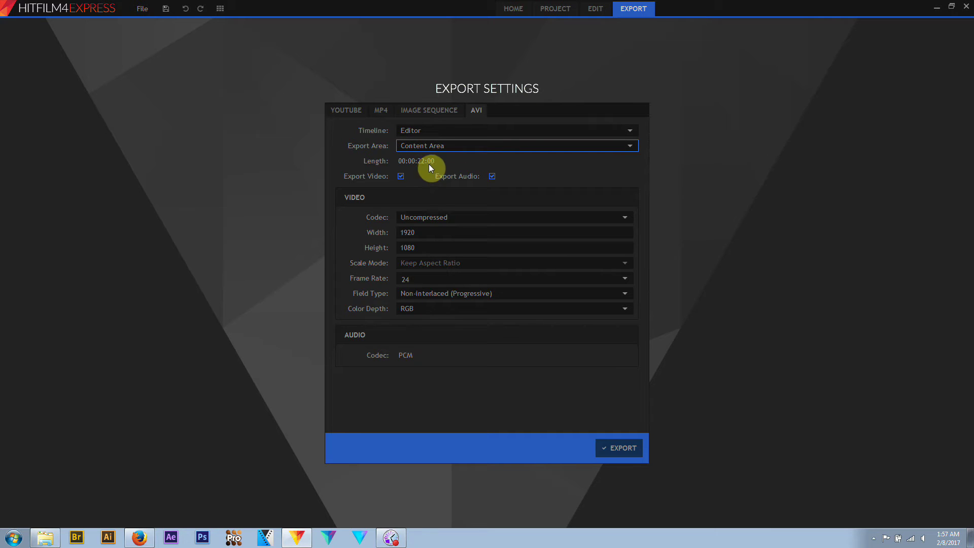
{"action": "left_click", "coordinate": [601, 12]}
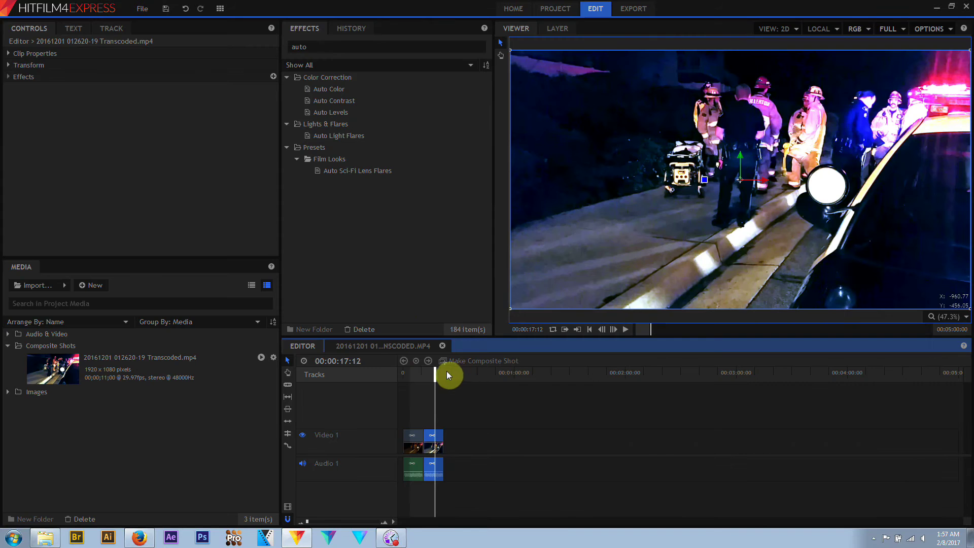
{"action": "left_click_drag", "start_coordinate": [447, 374], "coordinate": [440, 372]}
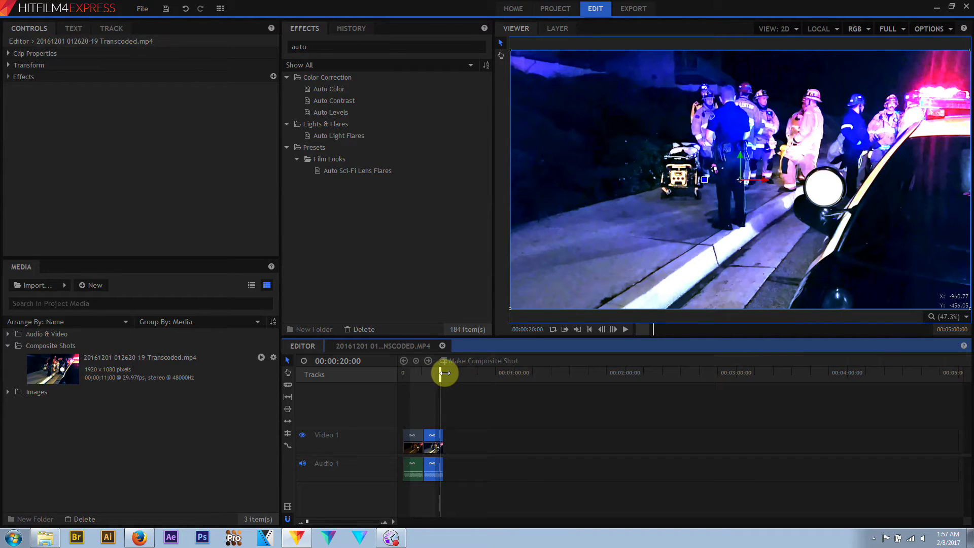
- Return to the export settings and set the AVI export area to Work Area
{"action": "left_click", "coordinate": [630, 9]}
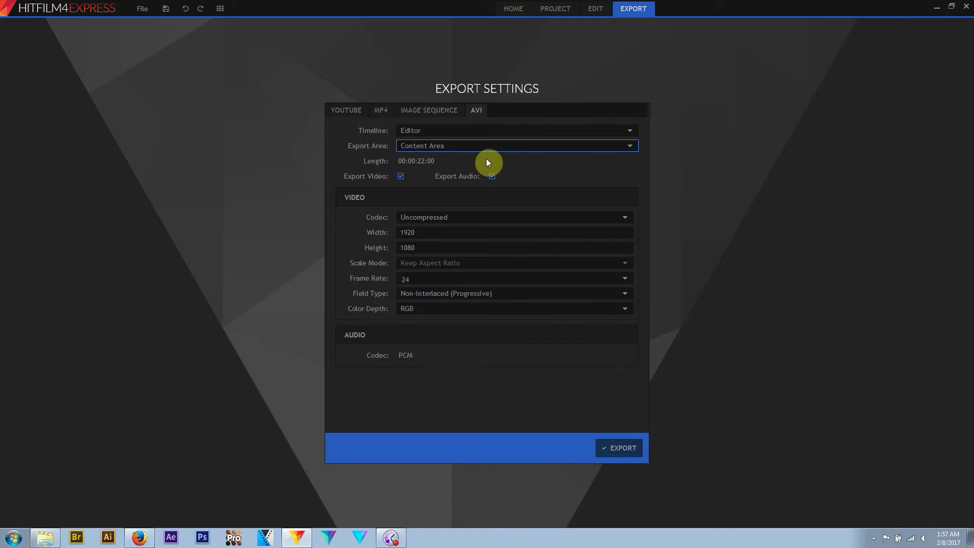
{"action": "left_click", "coordinate": [491, 144]}
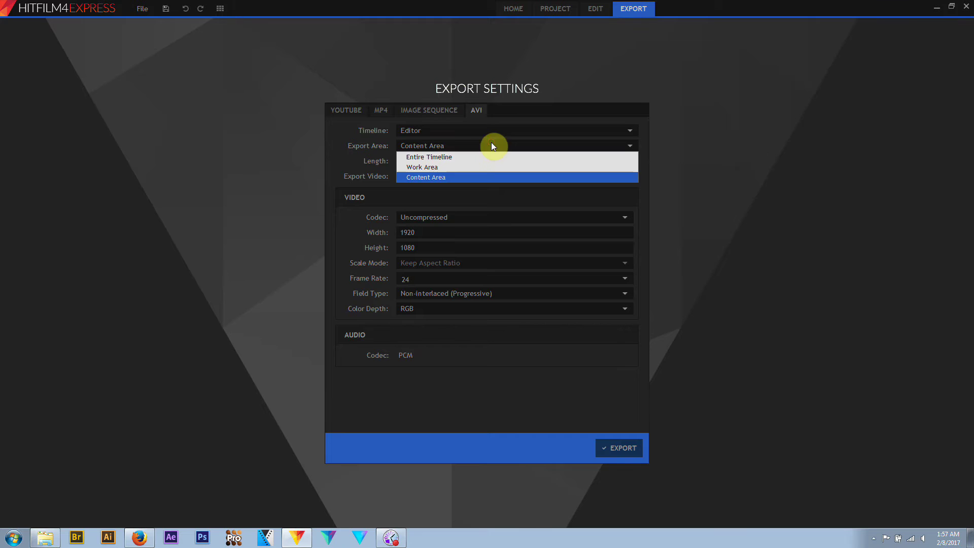
{"action": "left_click", "coordinate": [481, 170]}
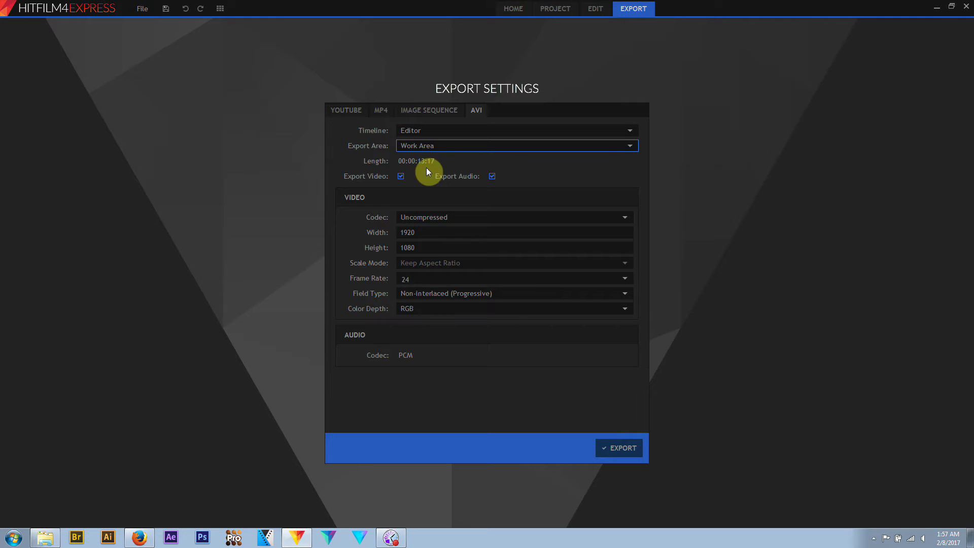
- Compare the common controls in the YouTube and MP4 export settings with those for AVI
{"action": "left_click", "coordinate": [339, 109]}
{"action": "left_click", "coordinate": [378, 110]}
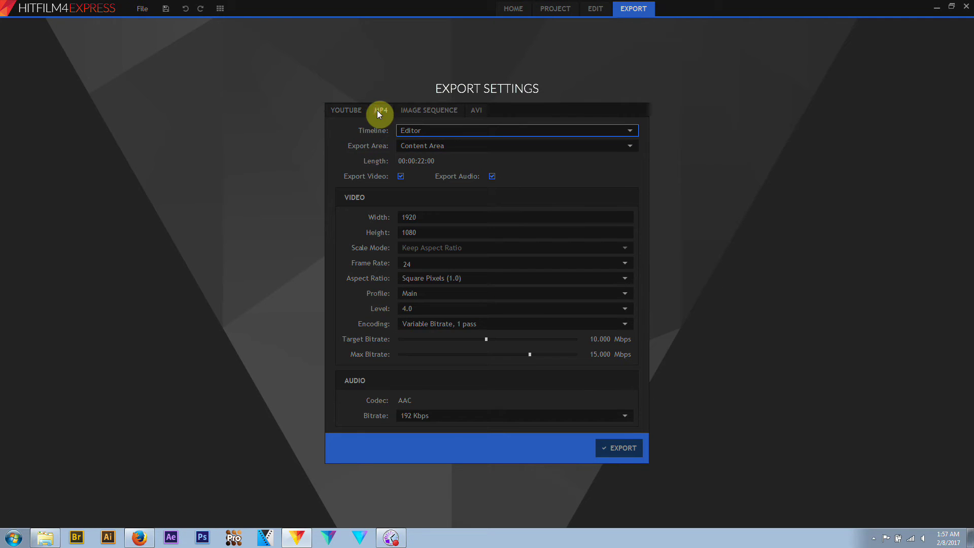
{"action": "left_click", "coordinate": [478, 109]}
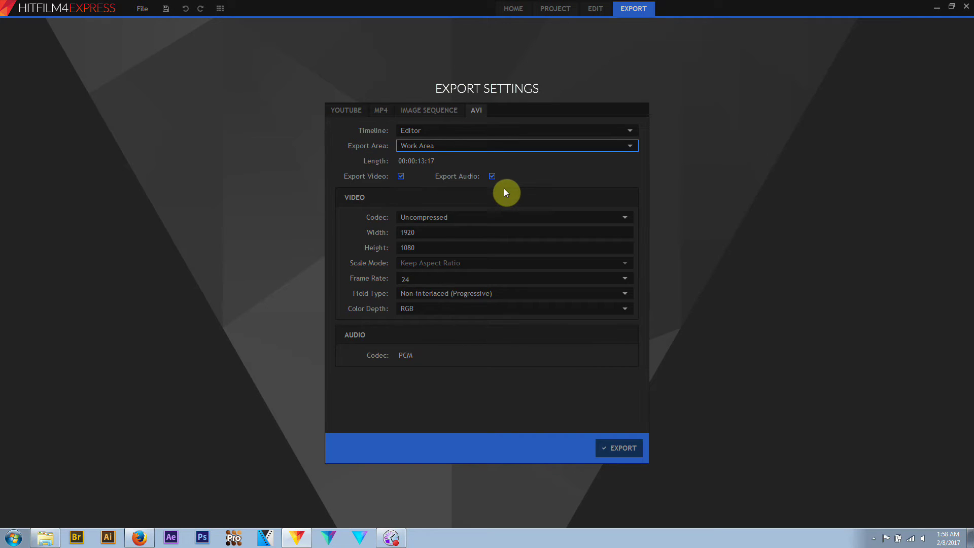
- Switch audio export and video export off and back on in the AVI settings
{"action": "left_click", "coordinate": [492, 177]}
{"action": "left_click", "coordinate": [491, 176]}
{"action": "left_click", "coordinate": [400, 176]}
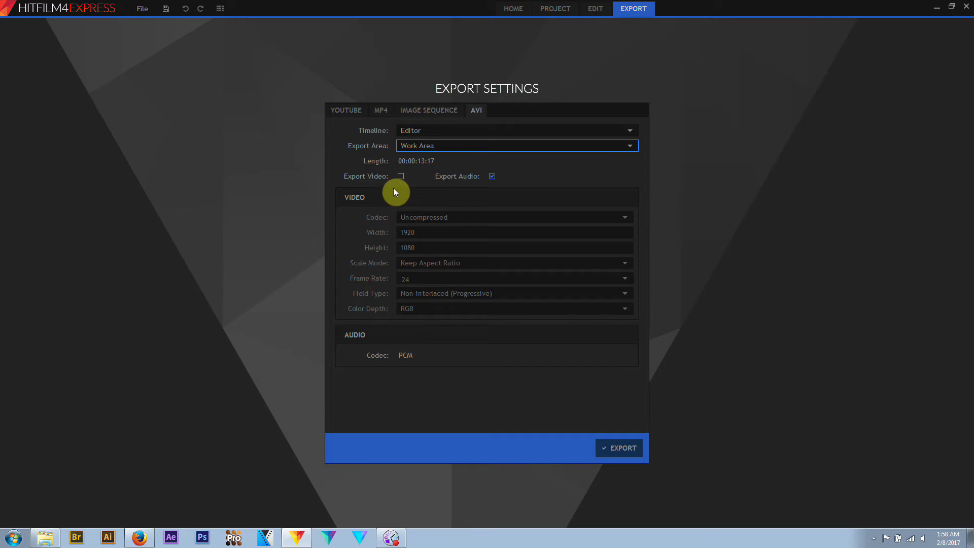
{"action": "left_click", "coordinate": [400, 177]}
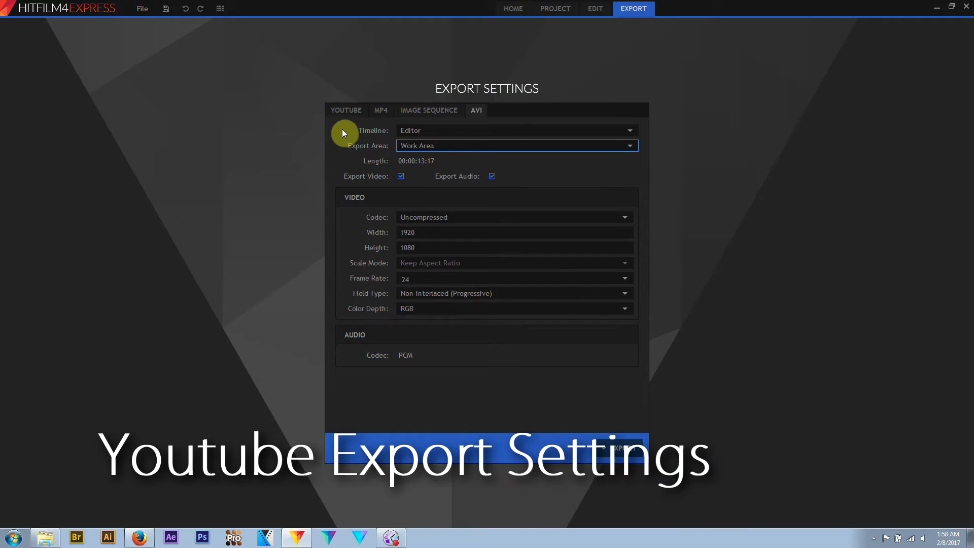
- Start adding a YouTube account in the YouTube export settings and grant HitFilm 4 access through the Google account in the browser
{"action": "left_click", "coordinate": [344, 110]}
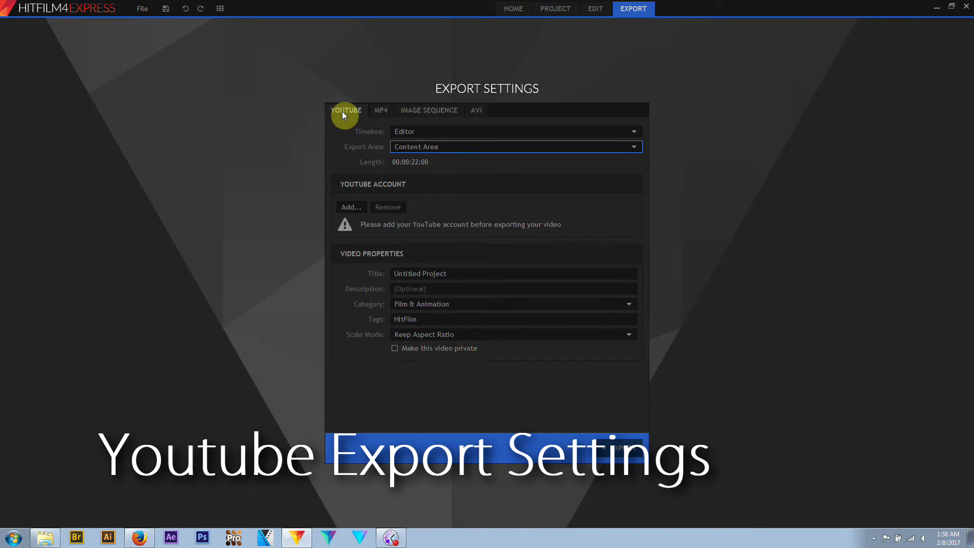
{"action": "left_click", "coordinate": [346, 208]}
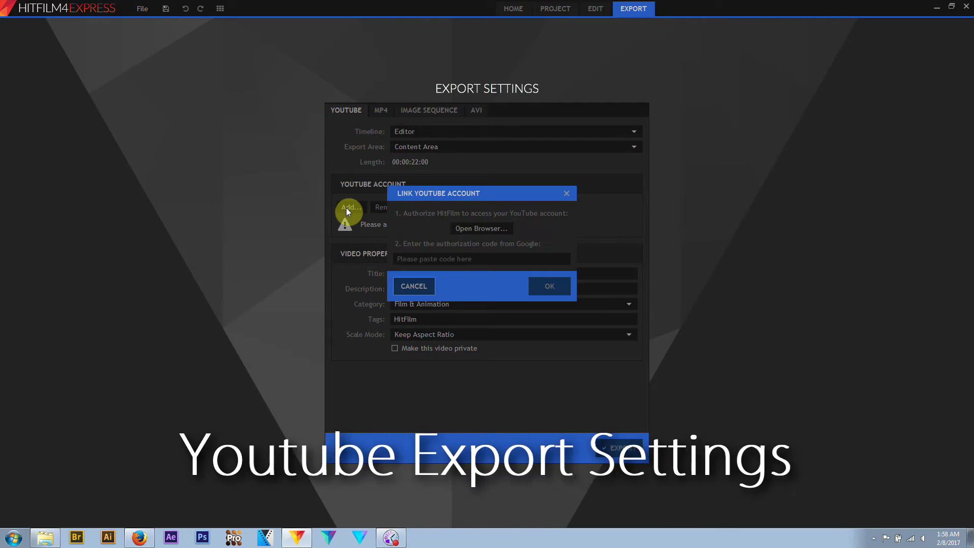
{"action": "left_click", "coordinate": [476, 228]}
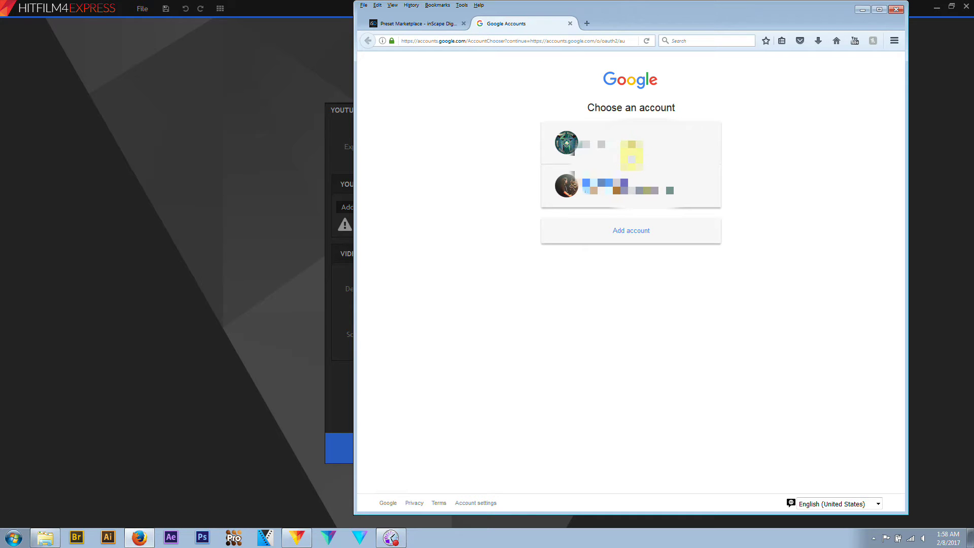
{"action": "left_click", "coordinate": [630, 151]}
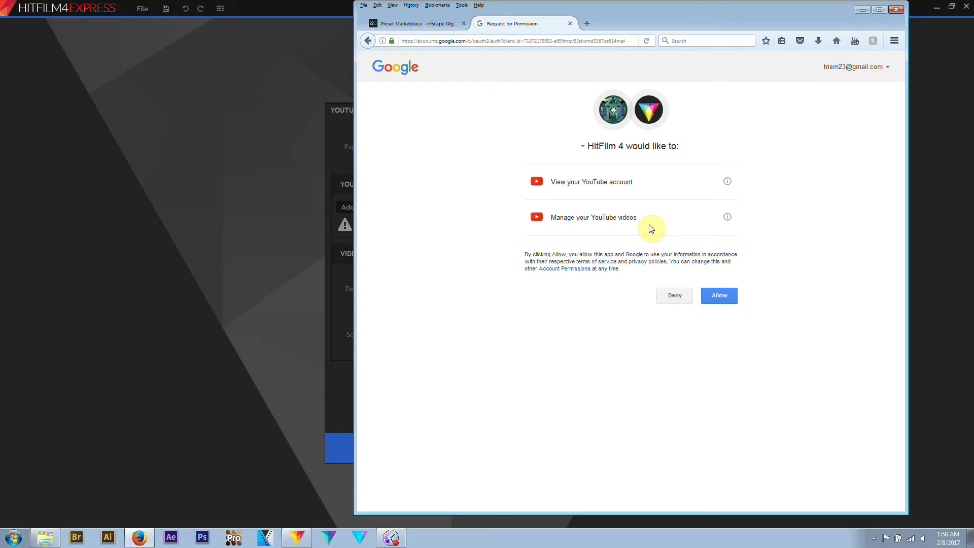
{"action": "left_click", "coordinate": [719, 296]}
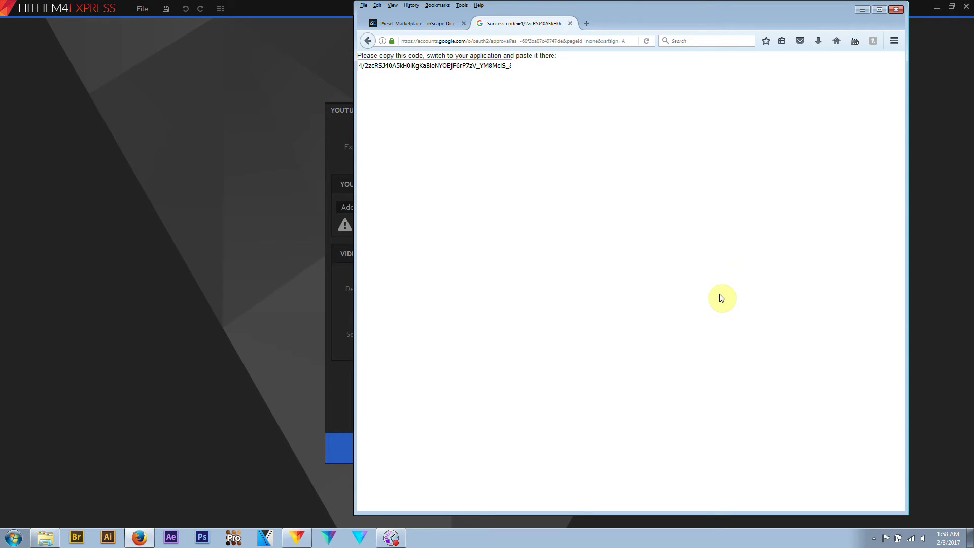
- Copy the authorization code from the browser, paste it into HitFilm's authorization code field and confirm linking the YouTube account
{"action": "mouse_move", "coordinate": [517, 64]}
{"action": "left_mouse_down"}
{"action": "mouse_move", "coordinate": [385, 70]}
{"action": "mouse_move", "coordinate": [511, 66]}
{"action": "left_mouse_up"}
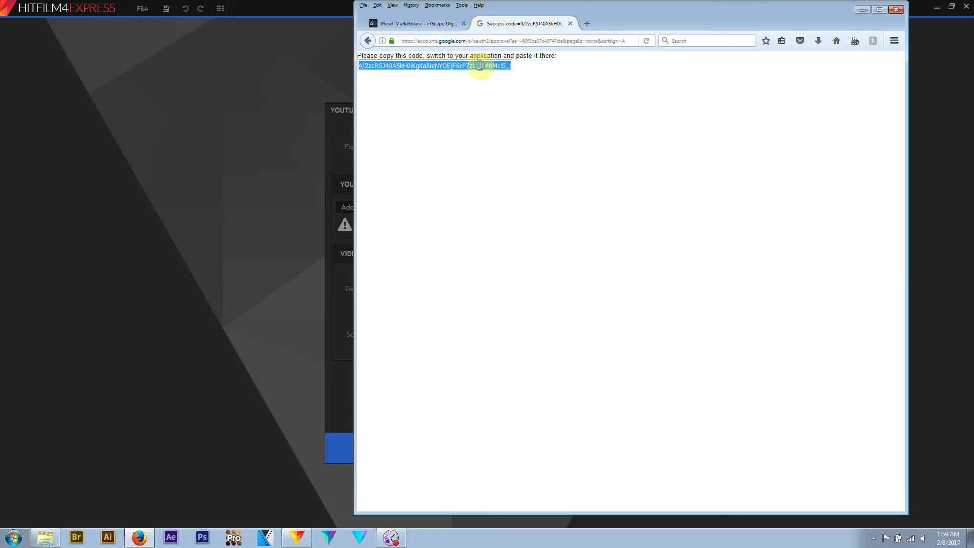
{"action": "key", "text": "ctrl+c"}
{"action": "left_click", "coordinate": [308, 181]}
{"action": "left_click", "coordinate": [472, 256]}
{"action": "key", "text": "ctrl+v"}
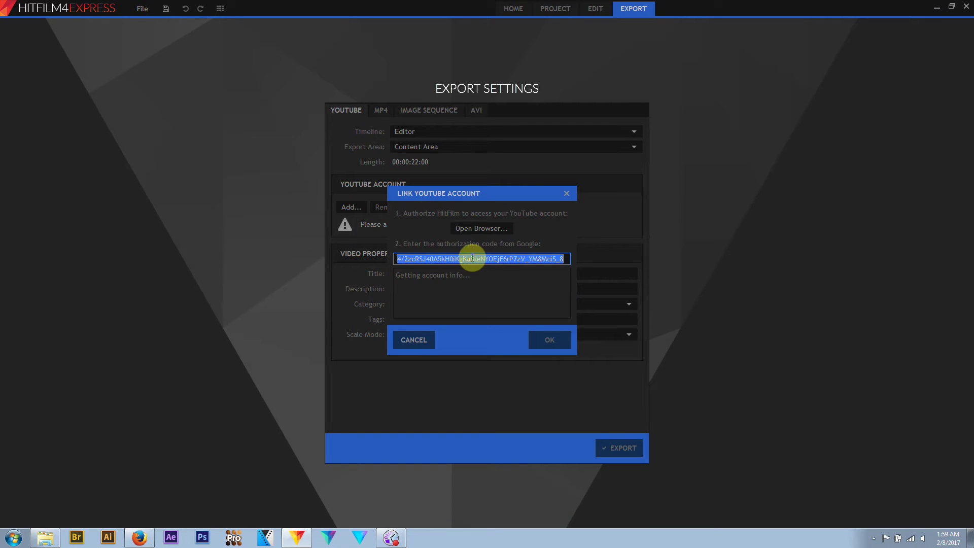
{"action": "left_click", "coordinate": [547, 338]}
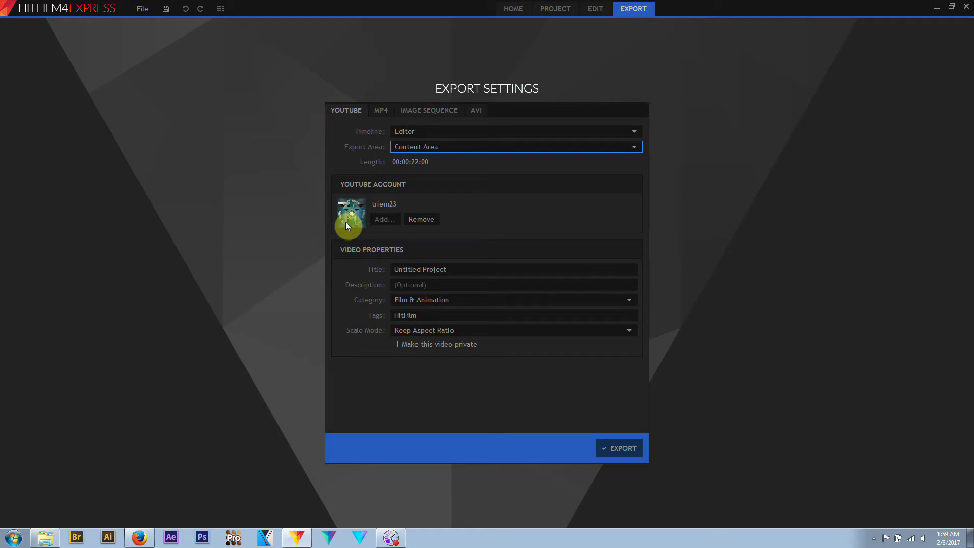
{"action": "left_click", "coordinate": [446, 130]}
{"action": "left_click", "coordinate": [457, 146]}
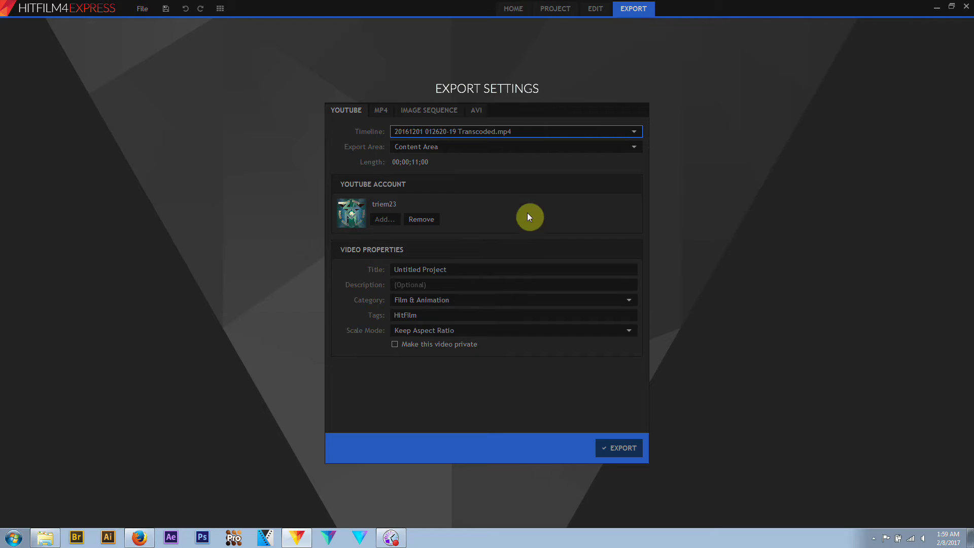
{"action": "left_click", "coordinate": [488, 313]}
{"action": "type", "text": ", tutorial"}
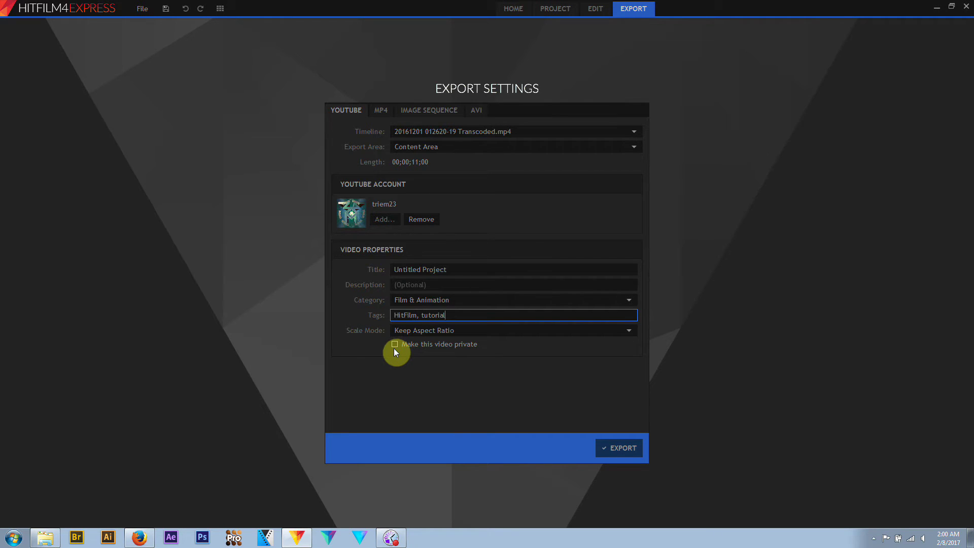
{"action": "left_click", "coordinate": [495, 333]}
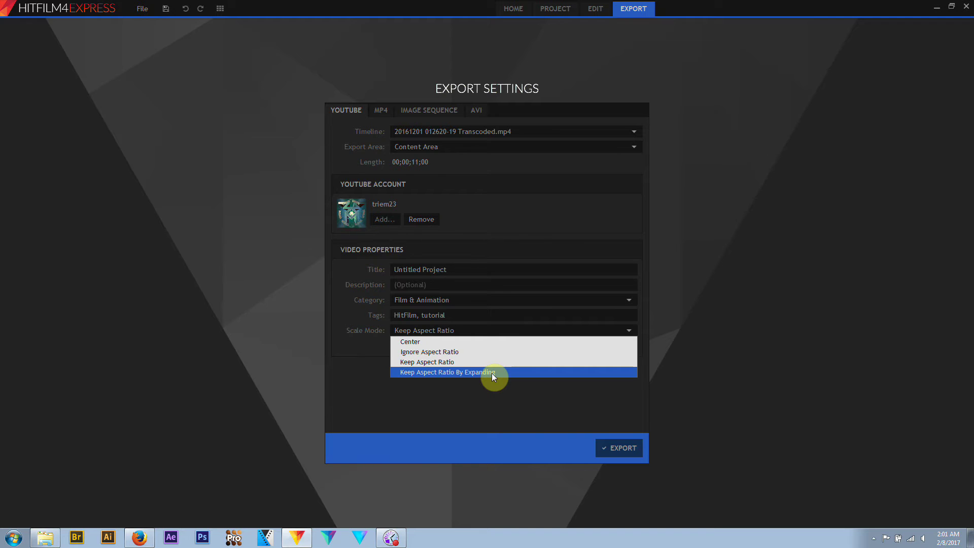
{"action": "left_click", "coordinate": [496, 398]}
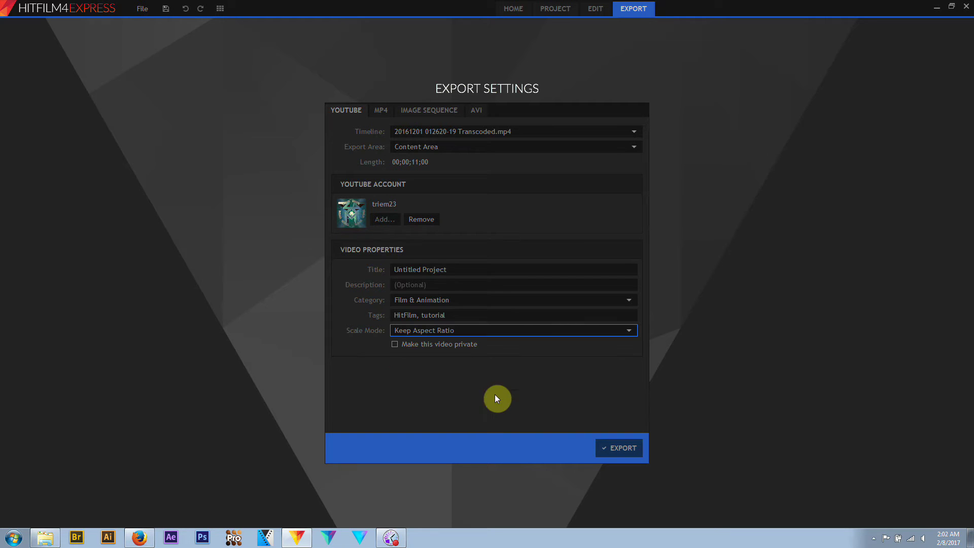
- Review the export area, pixel aspect ratio and profile choices in the MP4 export settings
{"action": "left_click", "coordinate": [377, 109]}
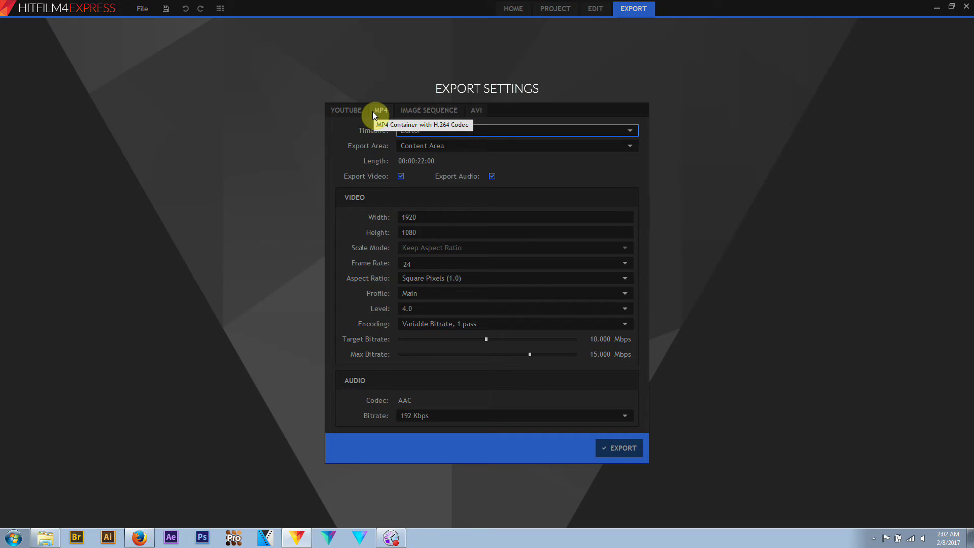
{"action": "left_click", "coordinate": [466, 146]}
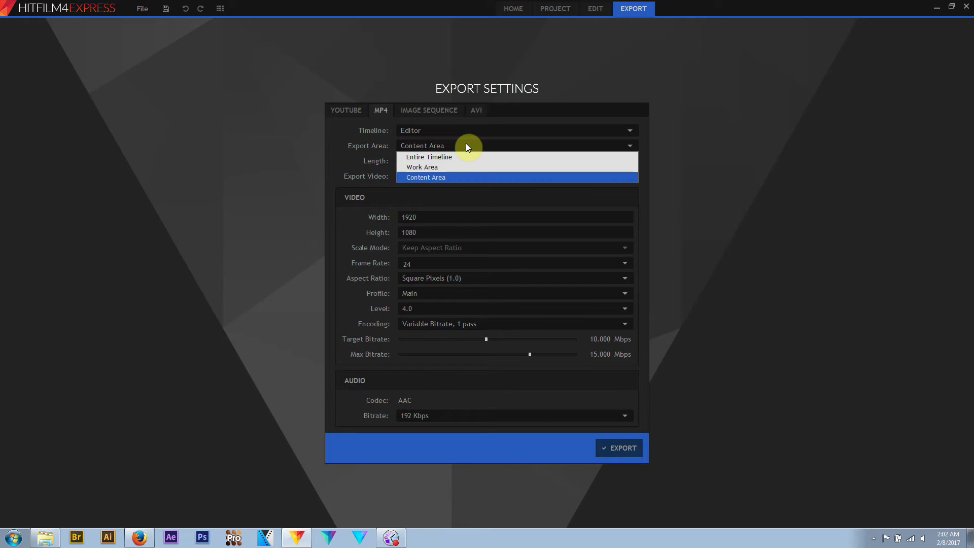
{"action": "left_click", "coordinate": [340, 155]}
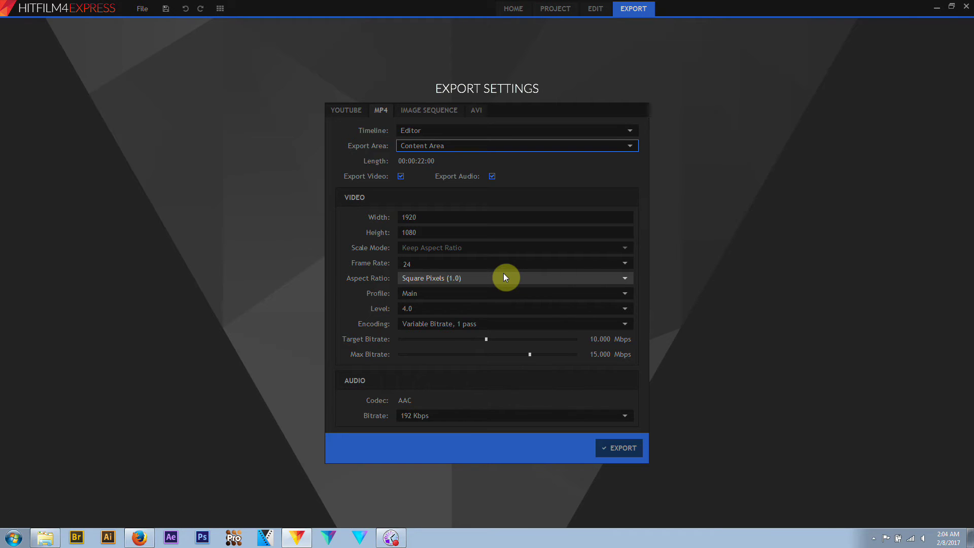
{"action": "left_click", "coordinate": [504, 275]}
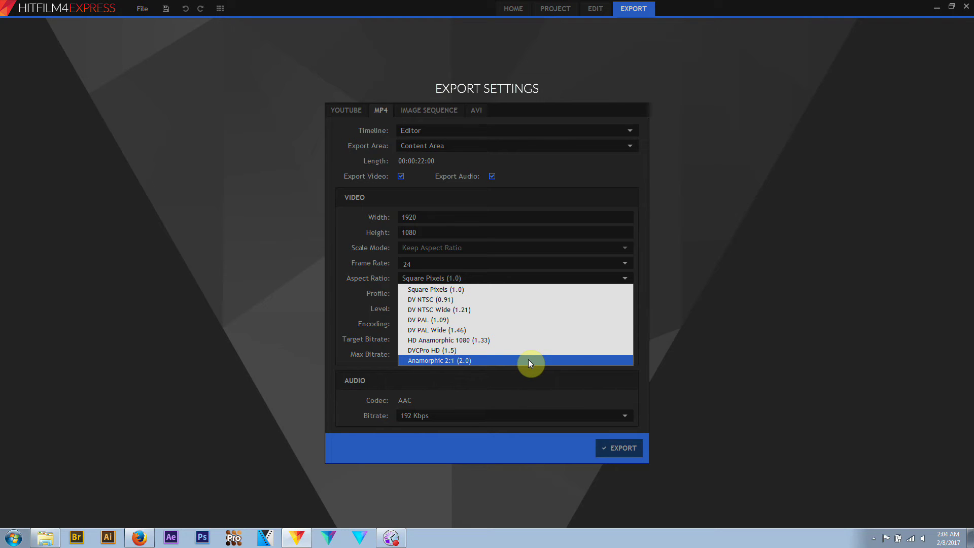
{"action": "left_click", "coordinate": [466, 290]}
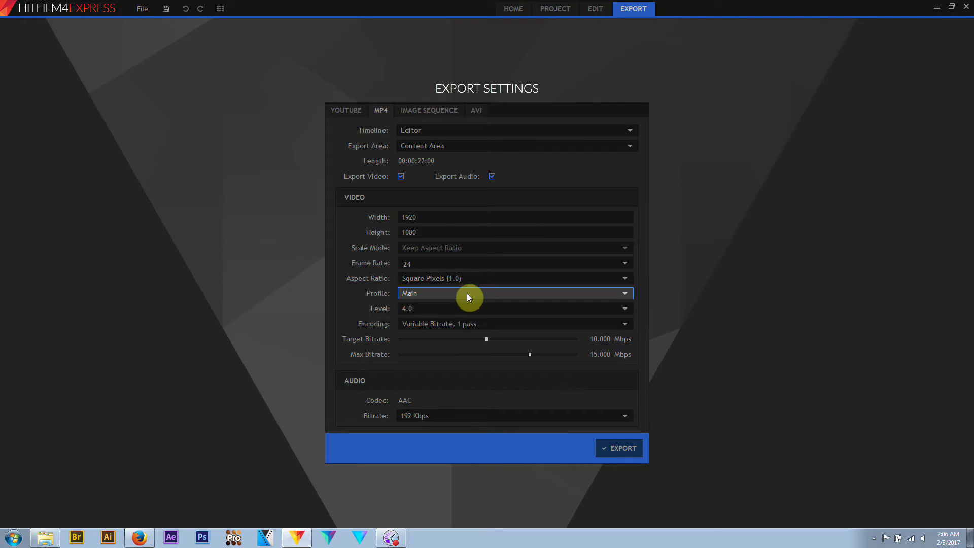
{"action": "left_click", "coordinate": [466, 294]}
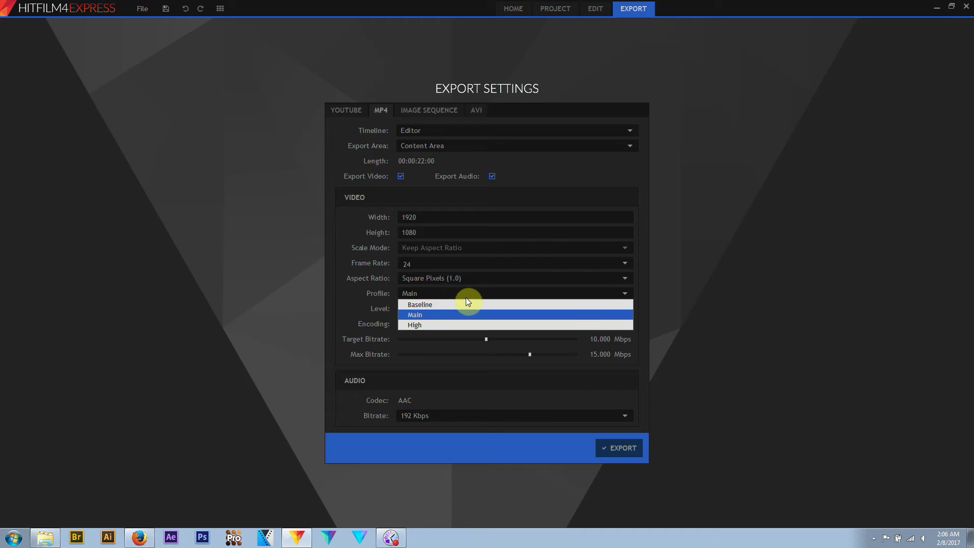
{"action": "left_click", "coordinate": [342, 290]}
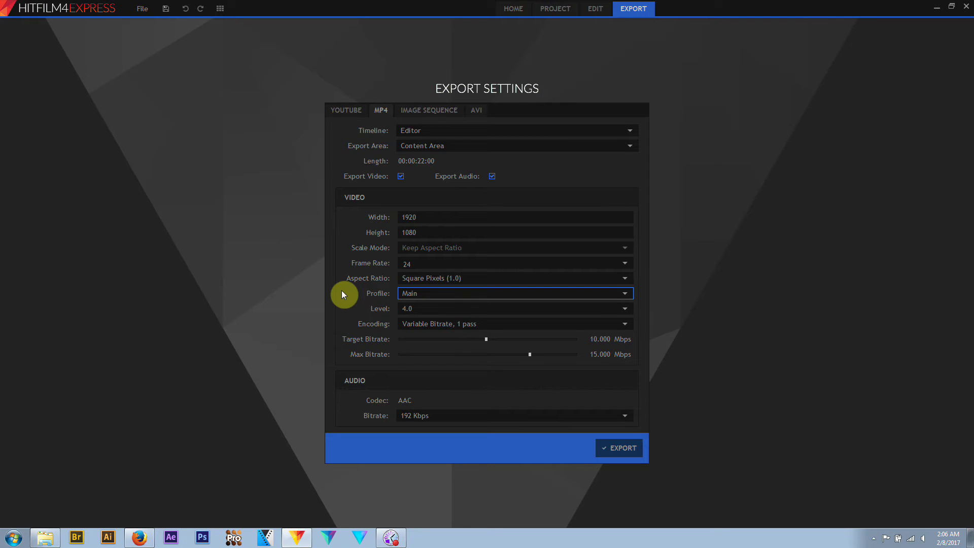
- Set the MP4 video profile to High at level 5.1 and the audio bitrate to 384 Kbps
{"action": "left_click", "coordinate": [435, 292]}
{"action": "left_click", "coordinate": [439, 325]}
{"action": "left_click", "coordinate": [424, 309]}
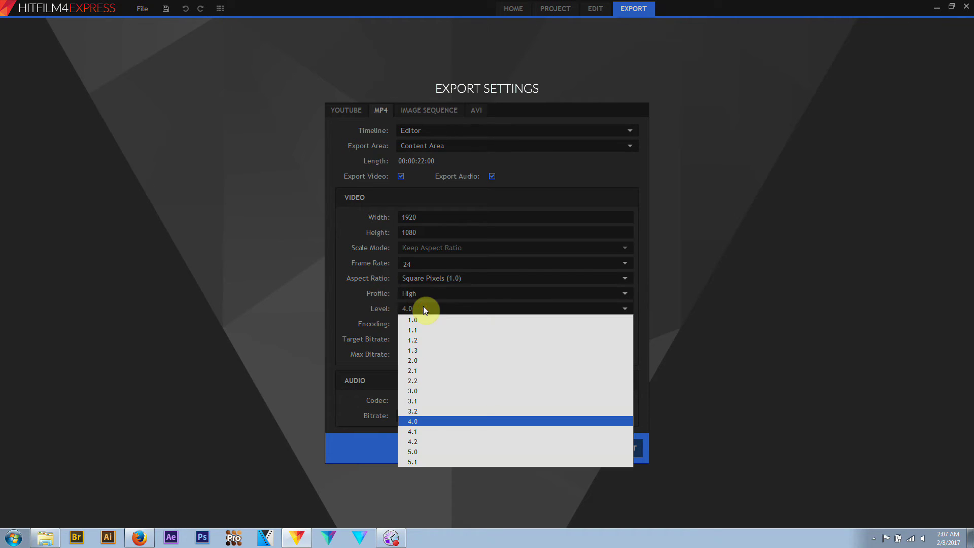
{"action": "left_click", "coordinate": [411, 462]}
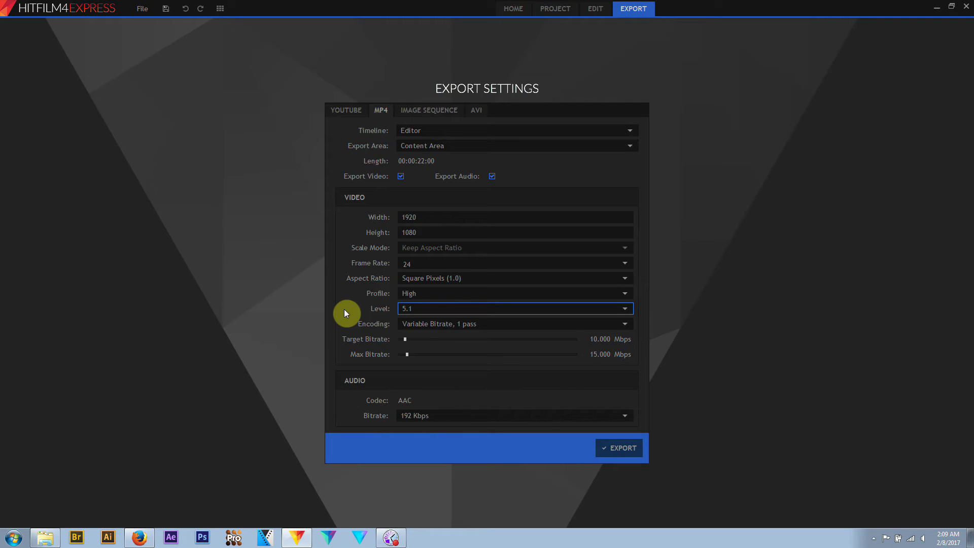
{"action": "left_click", "coordinate": [488, 417]}
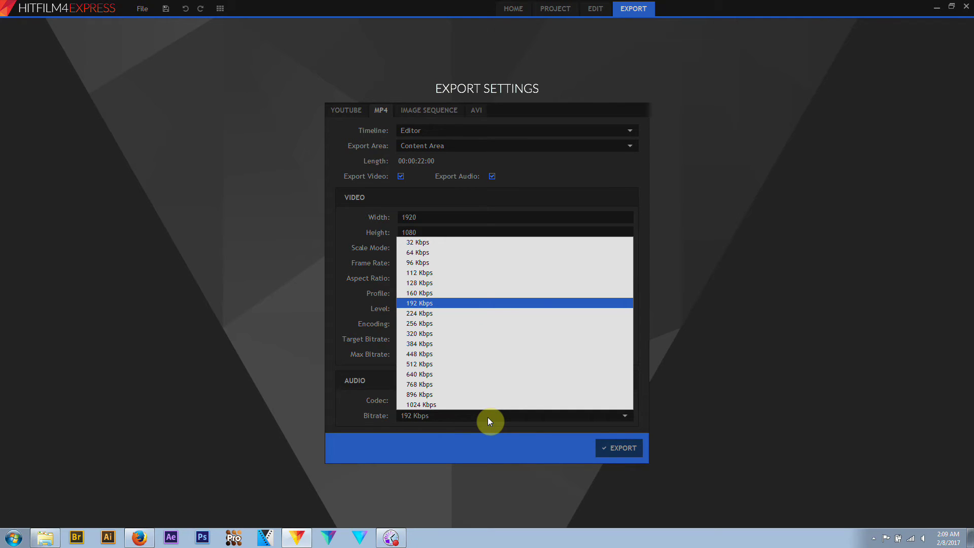
{"action": "left_click", "coordinate": [483, 347]}
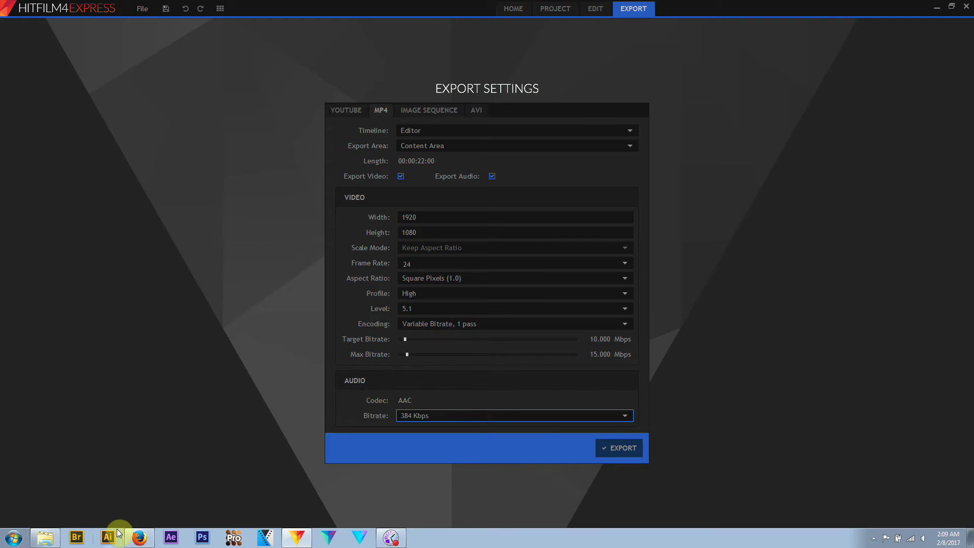
- Switch to Firefox, examine the profile and level tables in Wikipedia's H.264/MPEG-4 AVC article, and return to HitFilm's export settings
{"action": "left_click", "coordinate": [139, 537]}
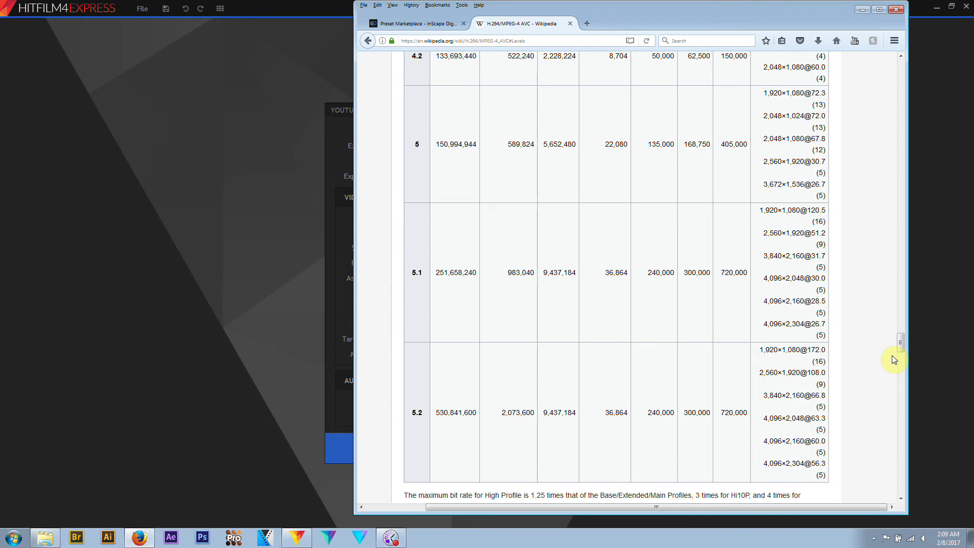
{"action": "left_click_drag", "start_coordinate": [901, 342], "coordinate": [925, 236]}
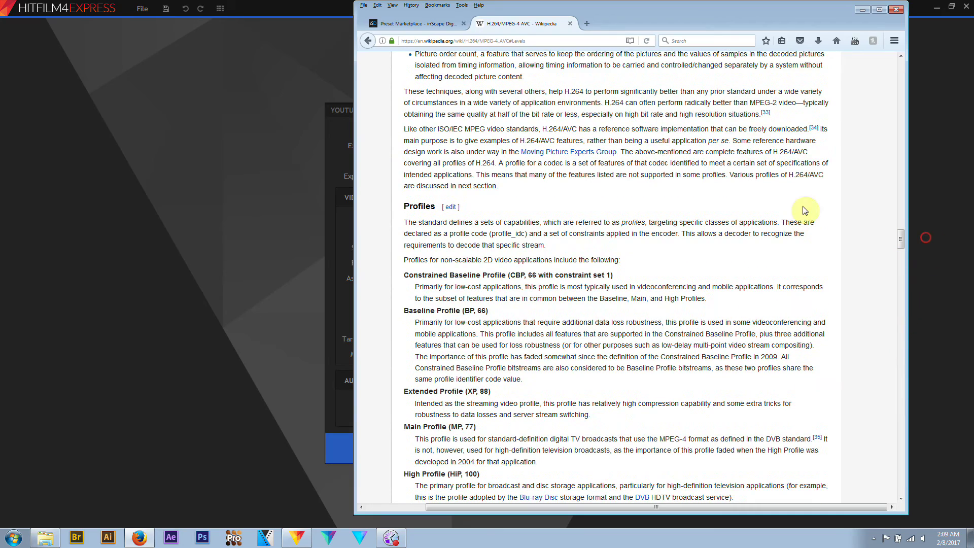
{"action": "scroll", "coordinate": [578, 259], "scroll_direction": "down", "scroll_amount": 15}
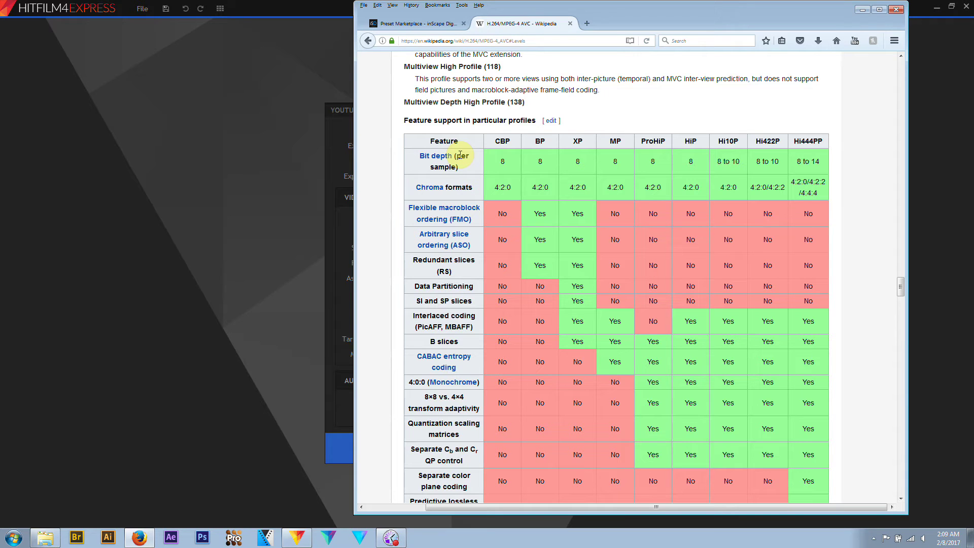
{"action": "scroll", "coordinate": [460, 155], "scroll_direction": "down", "scroll_amount": 15}
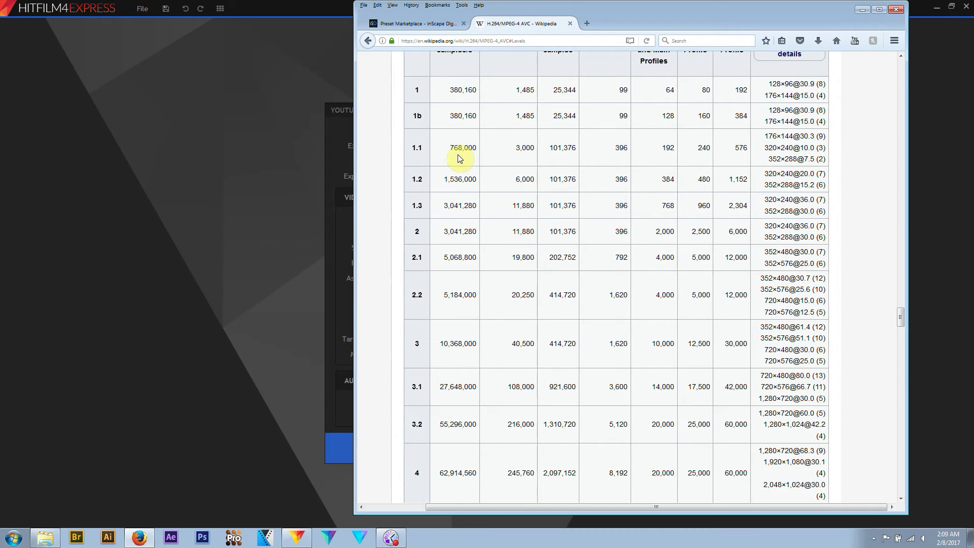
{"action": "left_click", "coordinate": [341, 296]}
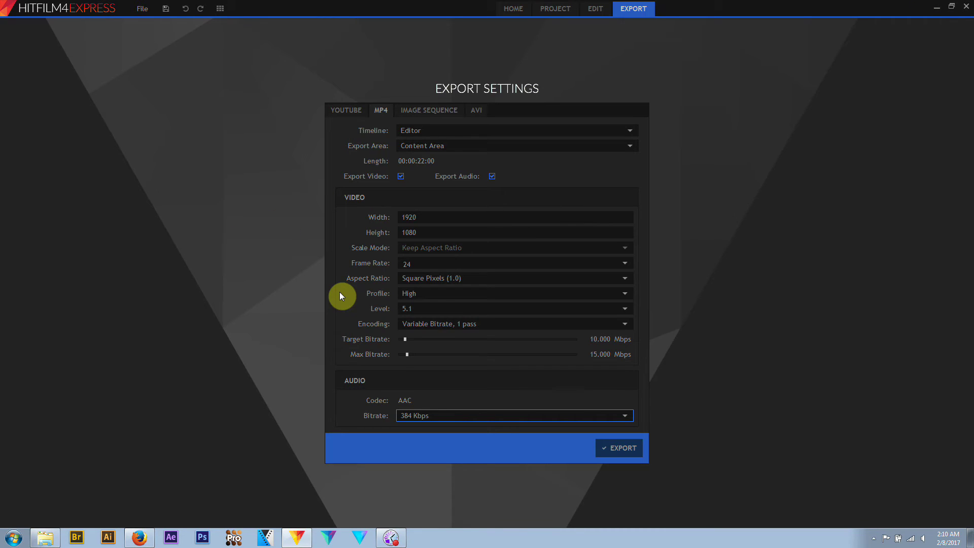
- Keep Variable Bitrate, 1 pass encoding and set the MP4 target bitrate to 20 Mbps and the max bitrate to 30 Mbps
{"action": "left_click", "coordinate": [488, 327]}
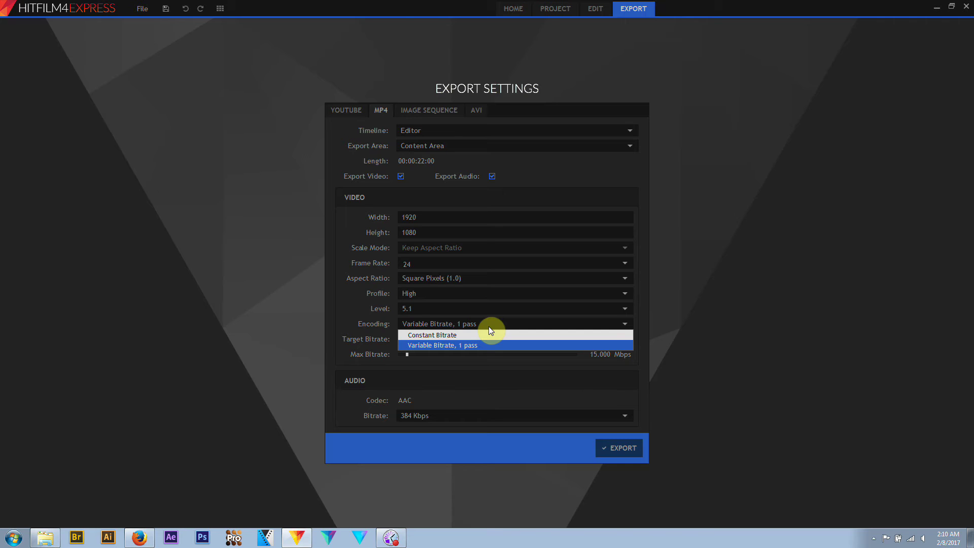
{"action": "left_click", "coordinate": [489, 326]}
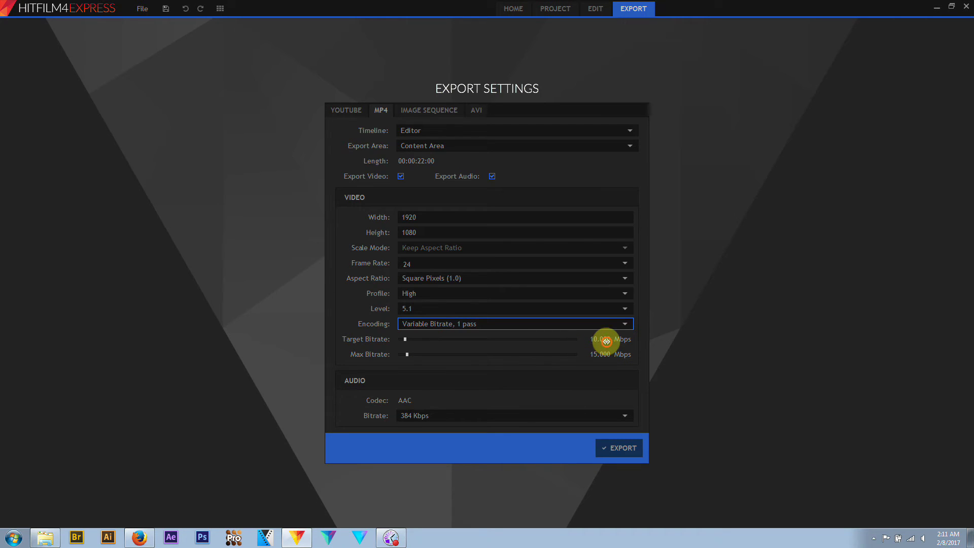
{"action": "left_click", "coordinate": [605, 340]}
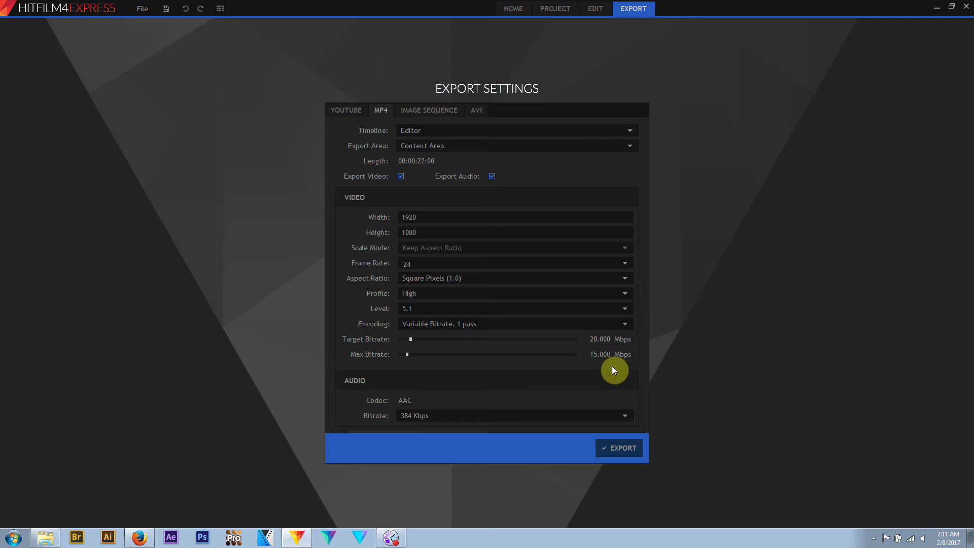
{"action": "left_click", "coordinate": [612, 357]}
{"action": "type", "text": "30"}
- Set the MP4 target bitrate to 35 Mbps and the max bitrate to 50 Mbps
{"action": "left_click", "coordinate": [613, 339]}
{"action": "type", "text": "3"}
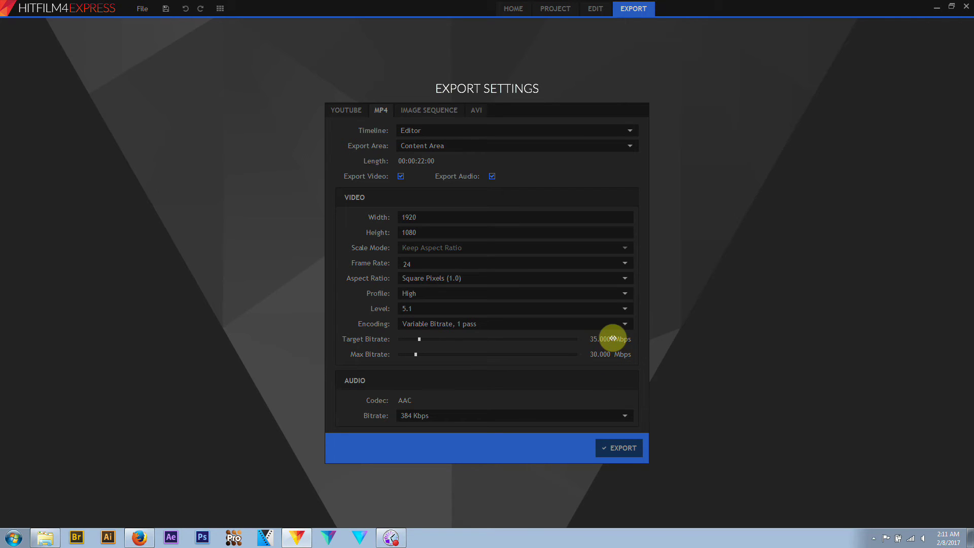
{"action": "type", "text": "5"}
{"action": "key", "text": "Return"}
{"action": "type", "text": "5"}
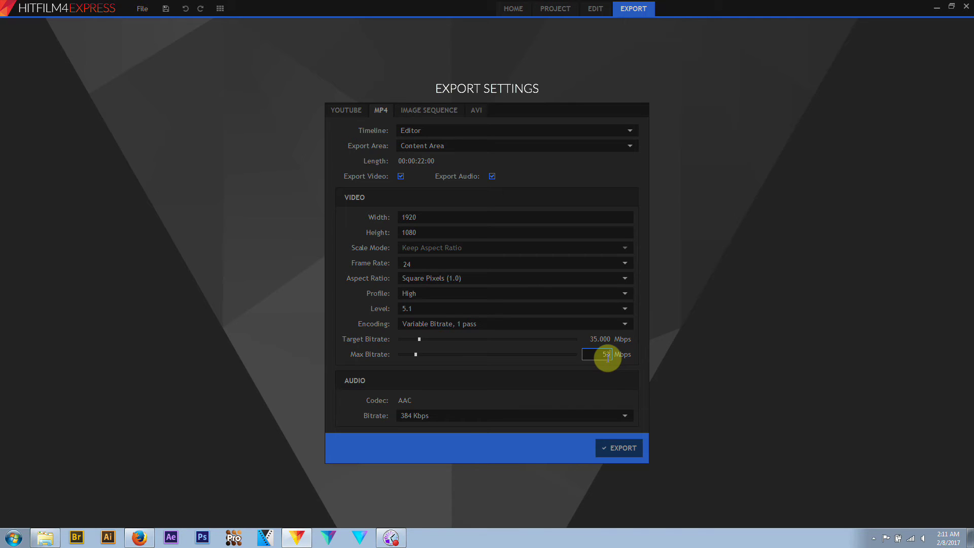
{"action": "key", "text": "Return"}
- Open the AVI export settings and keep Uncompressed as the video codec after reviewing the codec options
{"action": "left_click", "coordinate": [478, 111]}
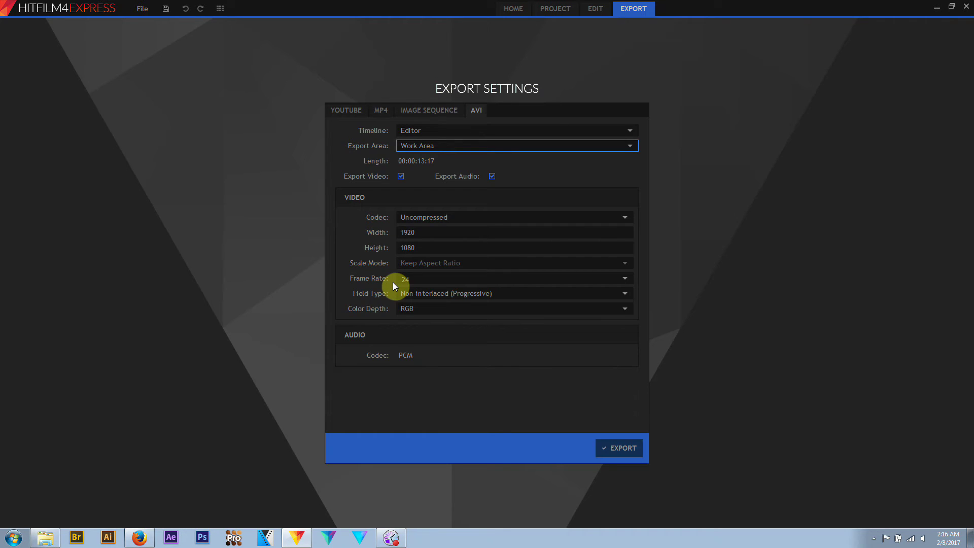
{"action": "left_click", "coordinate": [480, 217]}
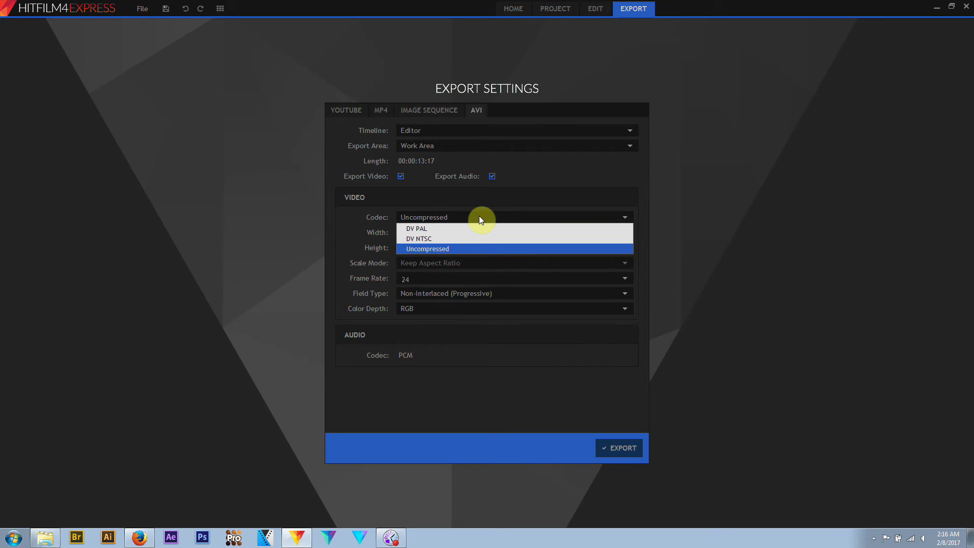
{"action": "left_click", "coordinate": [474, 244]}
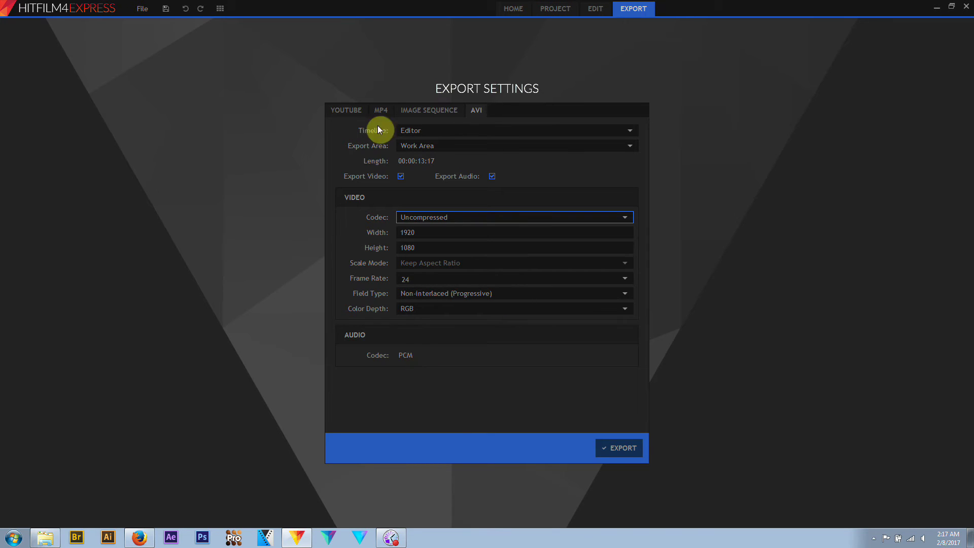
- Compare the YouTube and MP4 export settings with AVI, and turn AVI's Export Video option off and back on
{"action": "left_click", "coordinate": [385, 111]}
{"action": "left_click", "coordinate": [351, 111]}
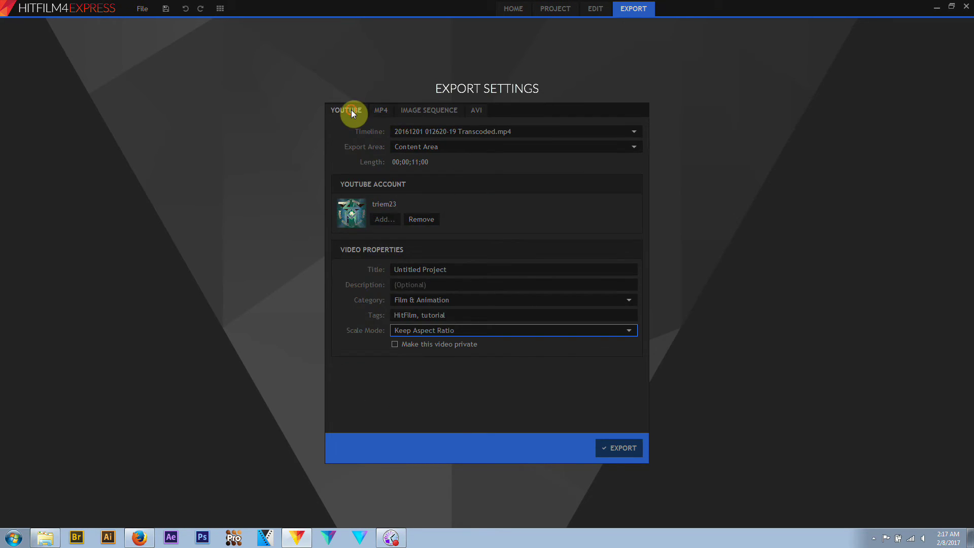
{"action": "left_click", "coordinate": [374, 111]}
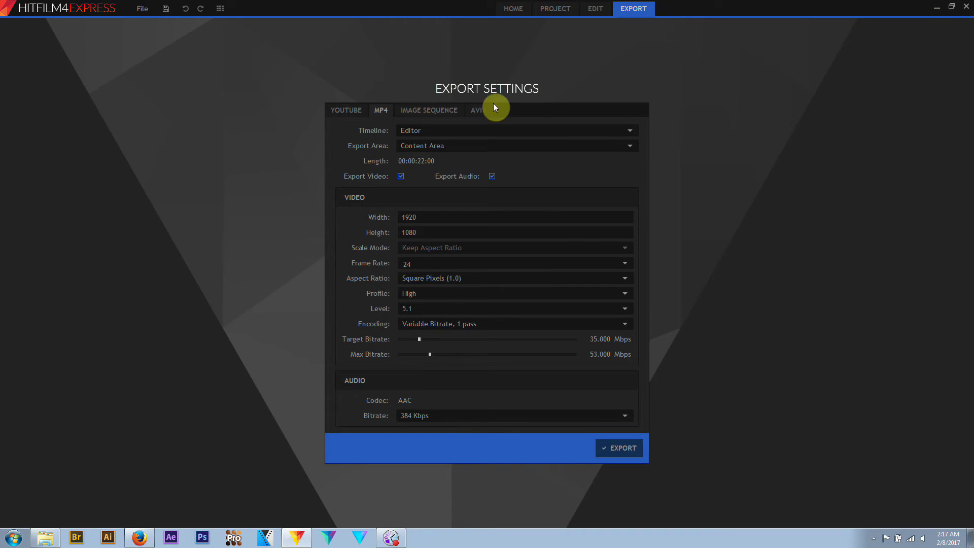
{"action": "left_click", "coordinate": [478, 108]}
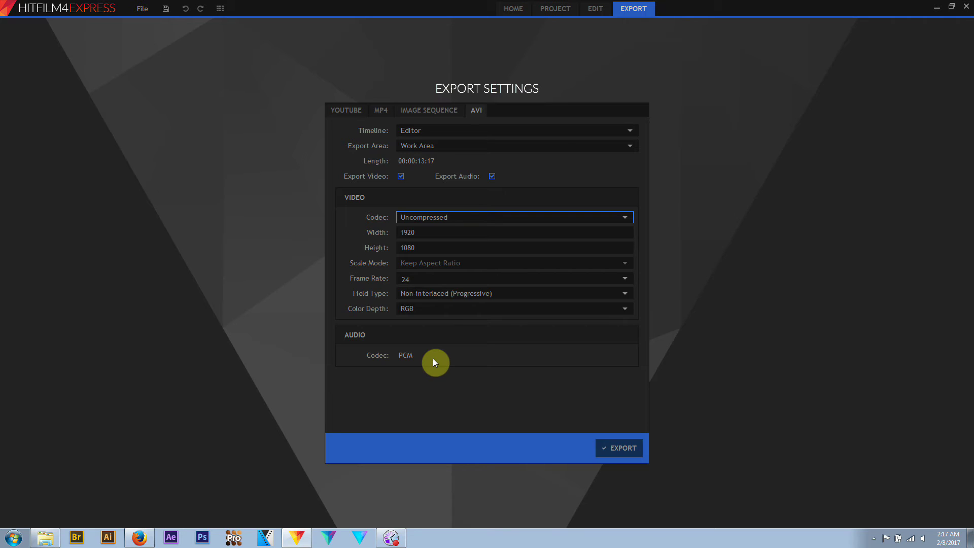
{"action": "left_click", "coordinate": [401, 176]}
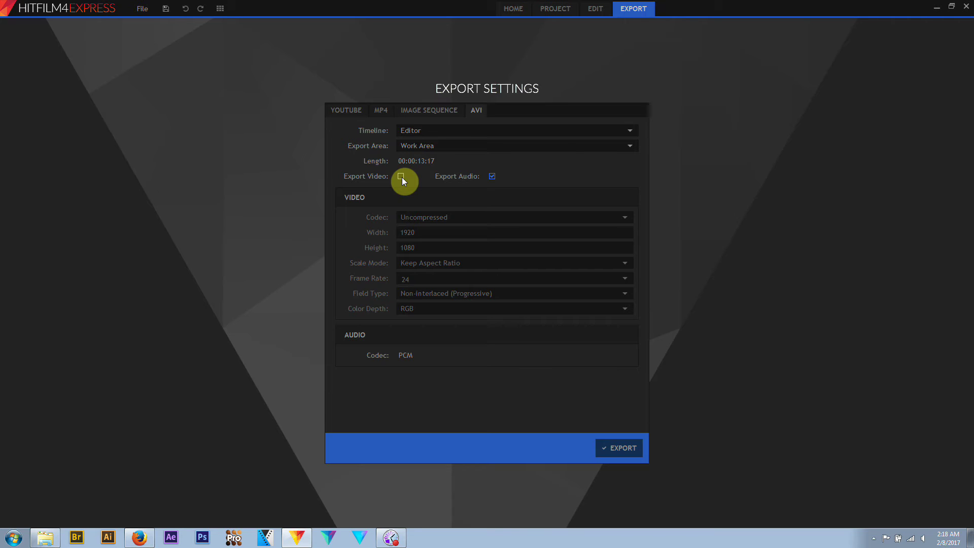
{"action": "left_click", "coordinate": [401, 177]}
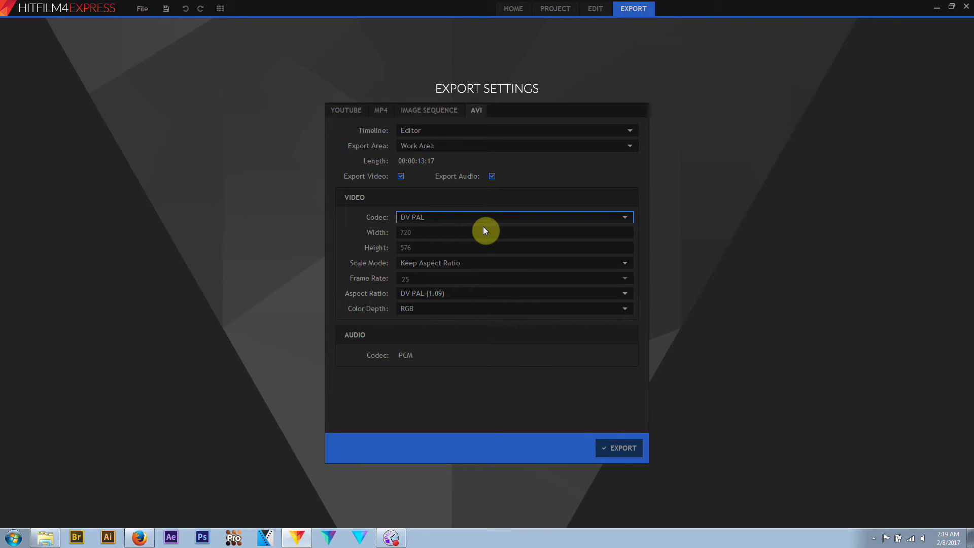
- Examine the aspect ratio and color depth options for the DV PAL codec, keeping DV PAL (1.09)
{"action": "left_click", "coordinate": [495, 296]}
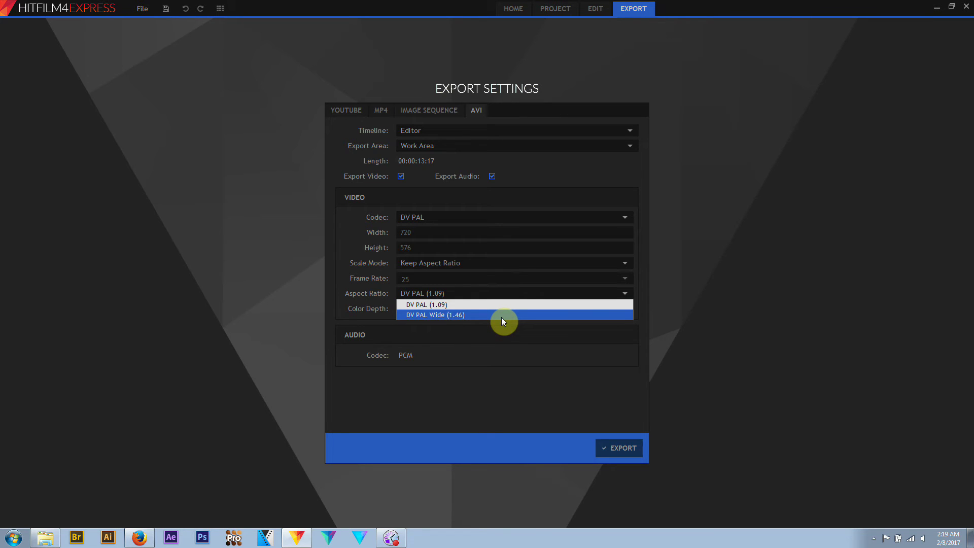
{"action": "left_click", "coordinate": [403, 306]}
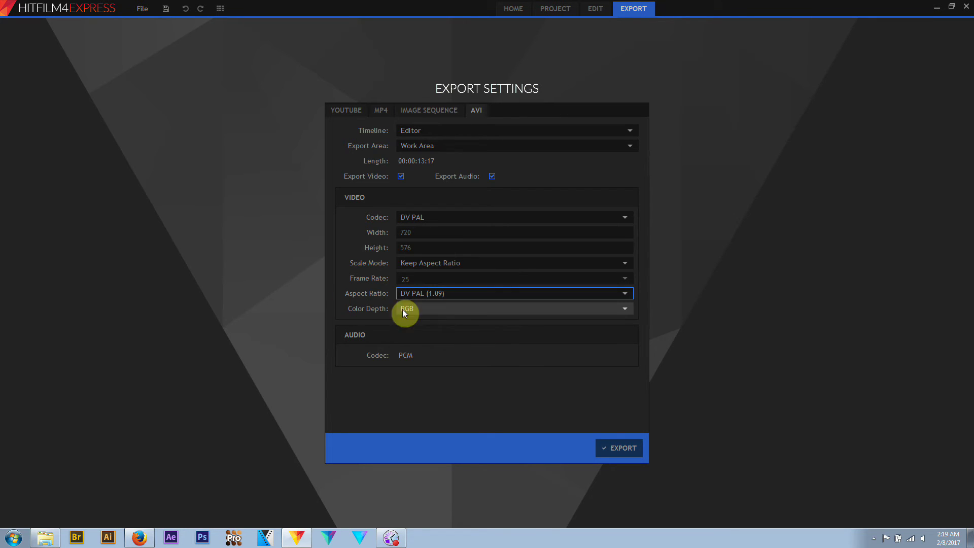
{"action": "left_click", "coordinate": [434, 309]}
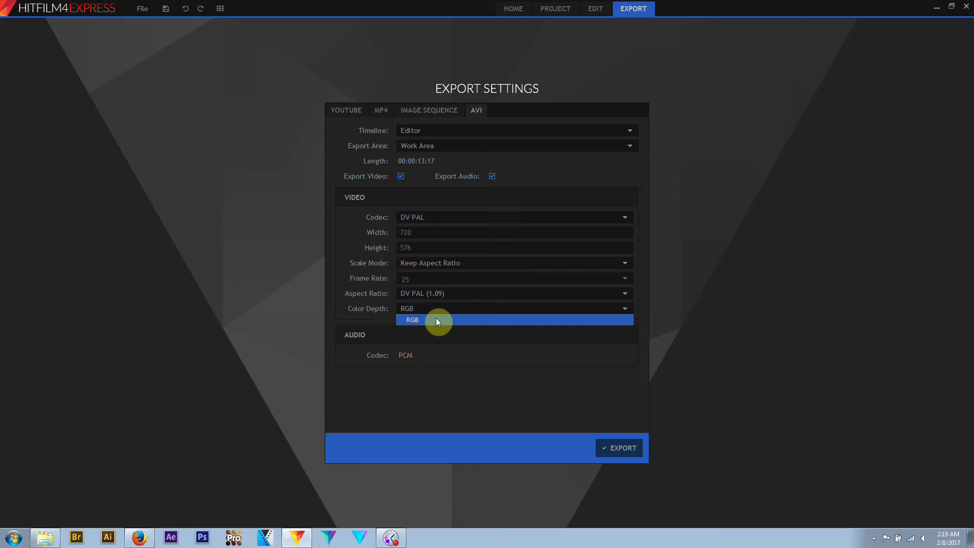
- Set the AVI codec to Uncompressed and show its color depth options
{"action": "left_click", "coordinate": [445, 217]}
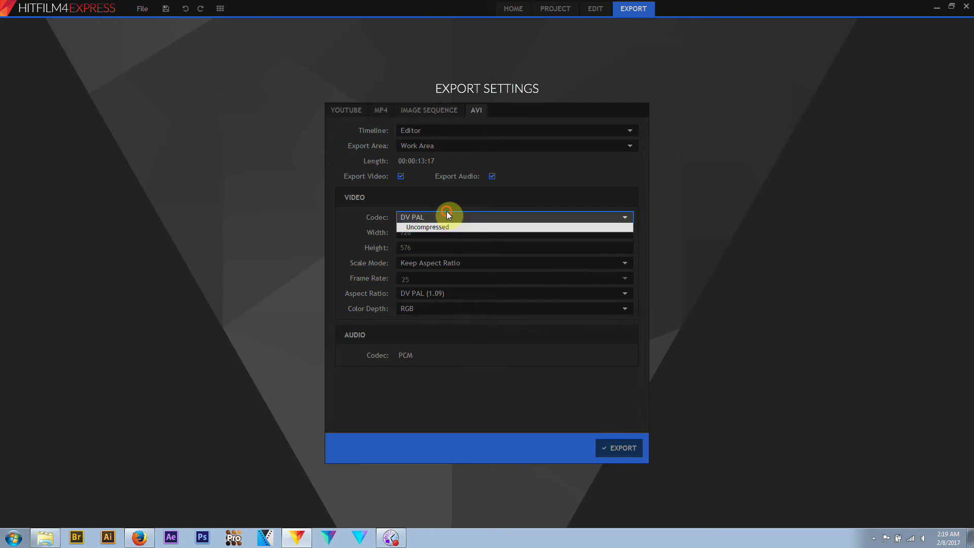
{"action": "left_click", "coordinate": [453, 250]}
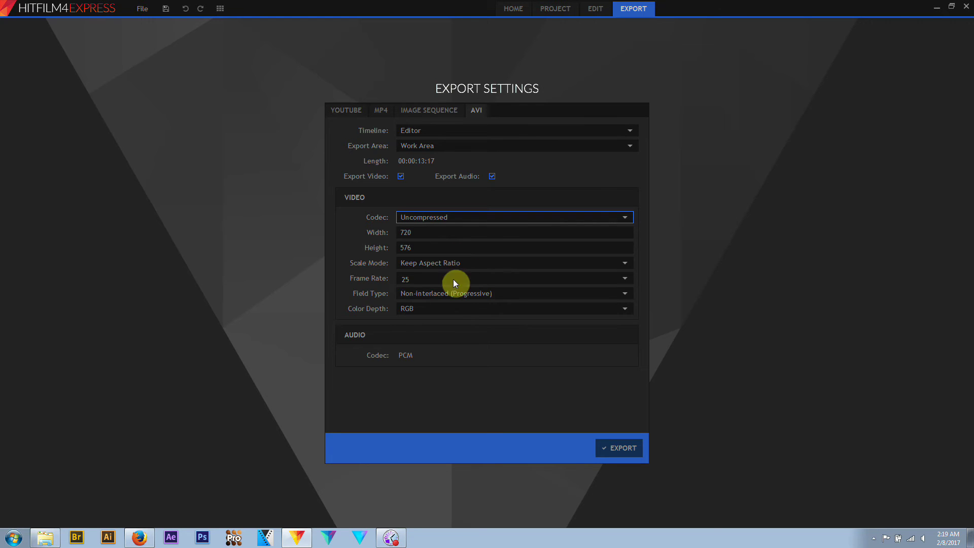
{"action": "left_click", "coordinate": [453, 308]}
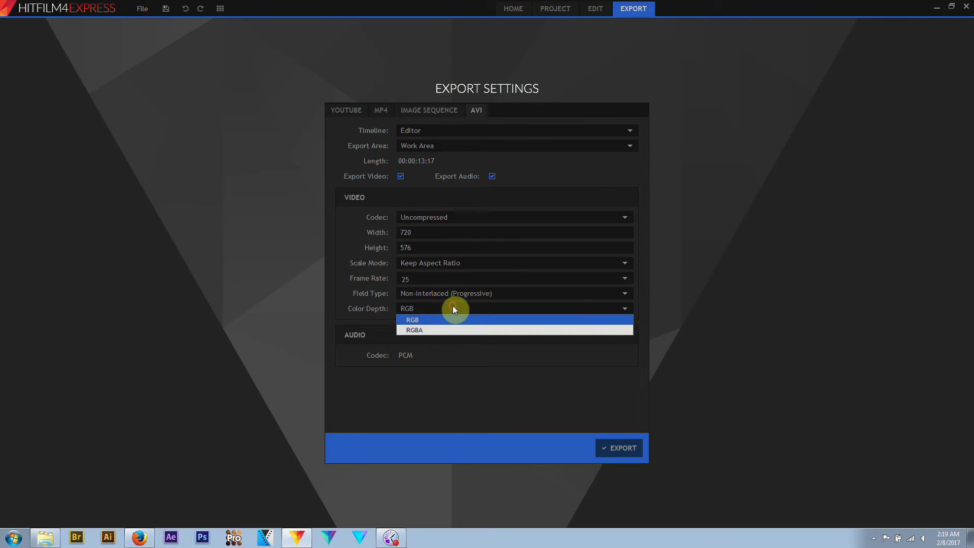
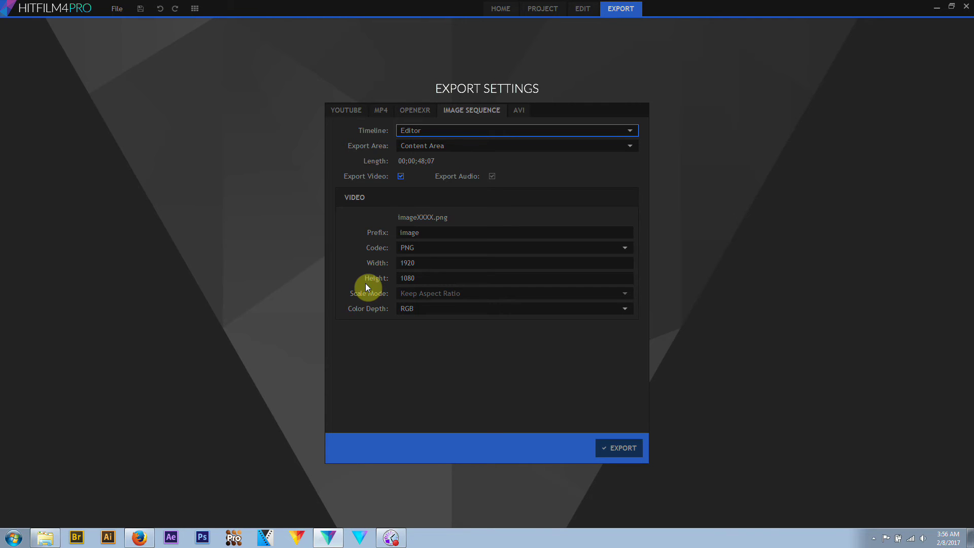
- In HitFilm 4 Pro's image sequence export settings, set the file prefix to Timeline and keep PNG as the codec
{"action": "double_click", "coordinate": [435, 232]}
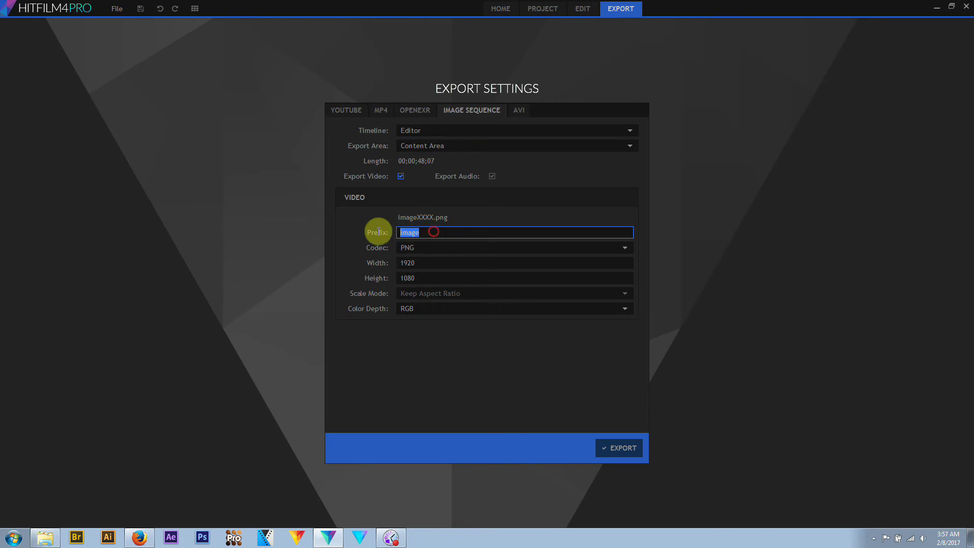
{"action": "type", "text": "Timeline"}
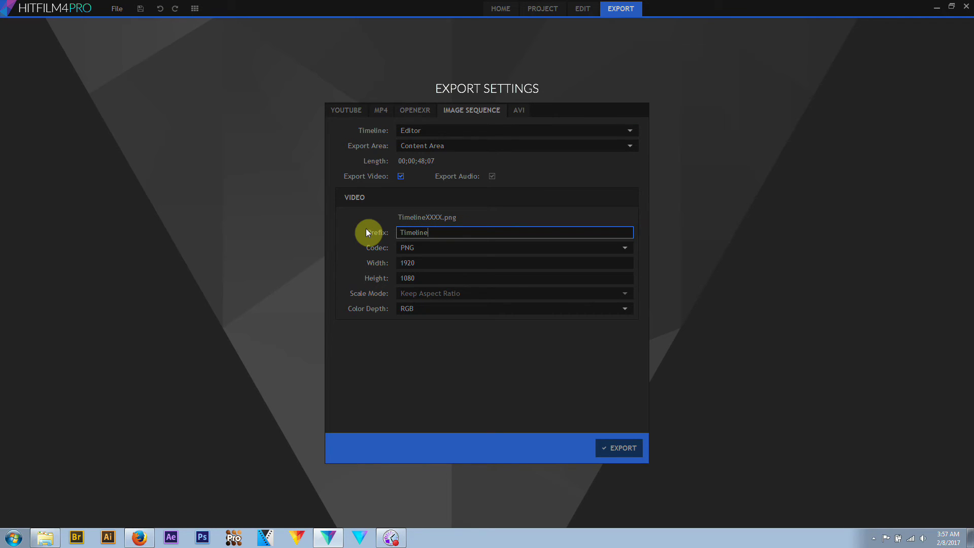
{"action": "key", "text": "Tab"}
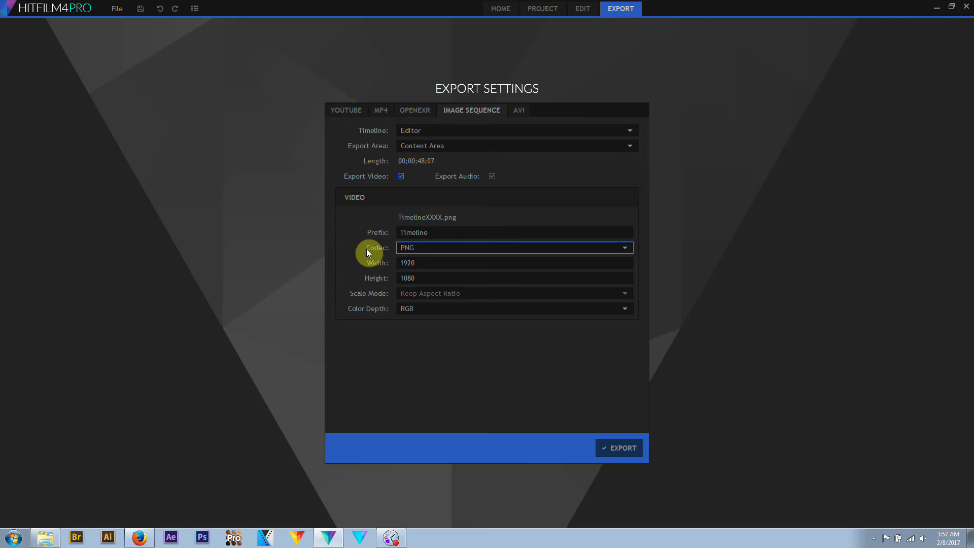
{"action": "left_click", "coordinate": [433, 249]}
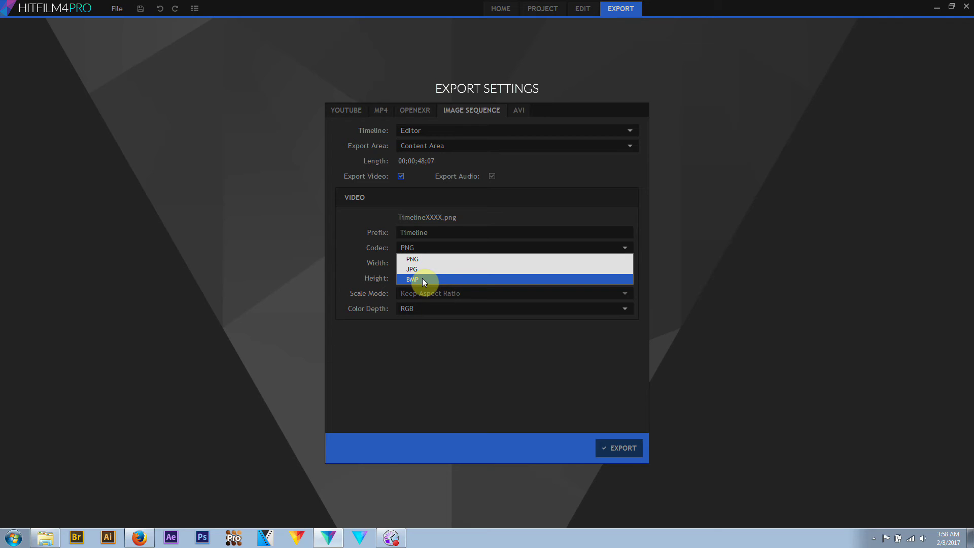
{"action": "left_click", "coordinate": [433, 257]}
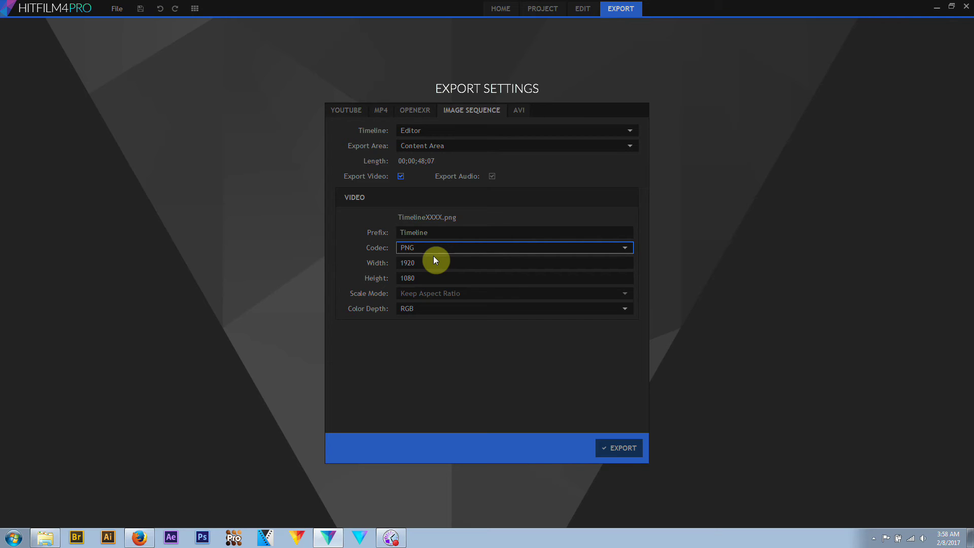
- Review the PNG color depth options, keeping RGB, and set the image sequence codec to JPG to check its color depth options
{"action": "left_click", "coordinate": [446, 309]}
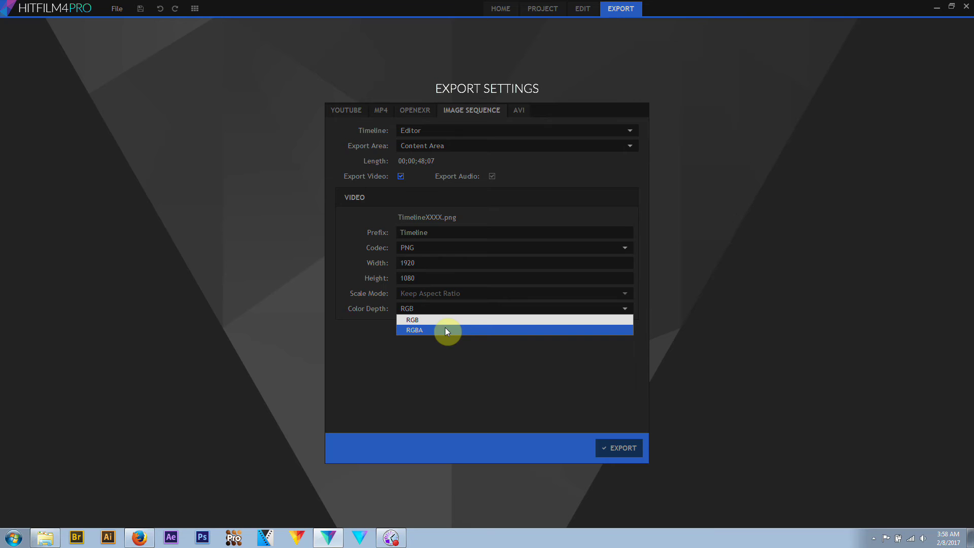
{"action": "left_click", "coordinate": [437, 370]}
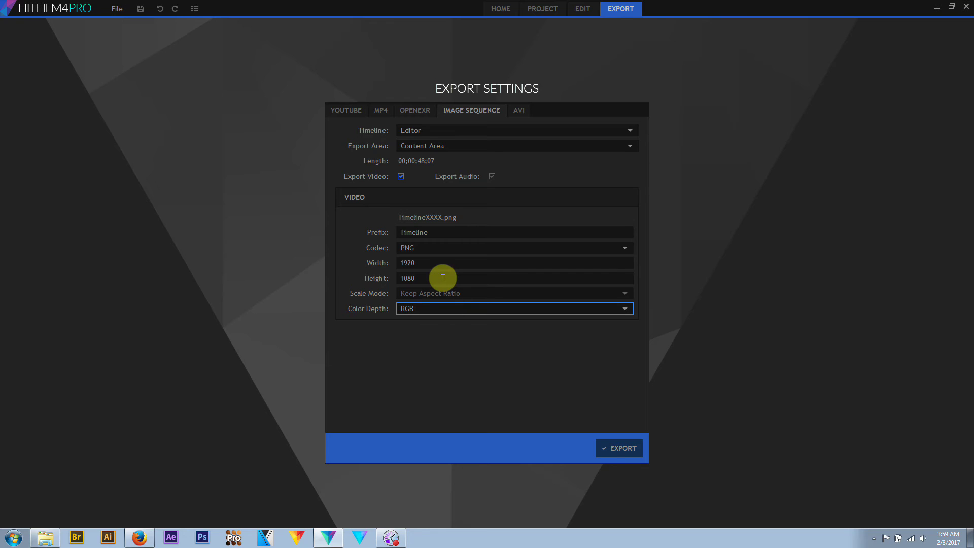
{"action": "left_click", "coordinate": [447, 248]}
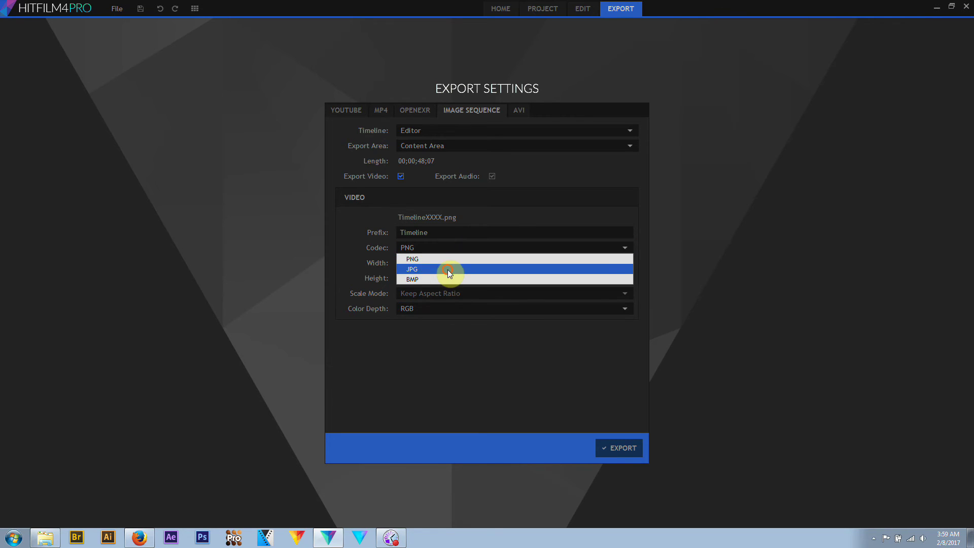
{"action": "left_click", "coordinate": [447, 266]}
{"action": "left_click", "coordinate": [448, 309]}
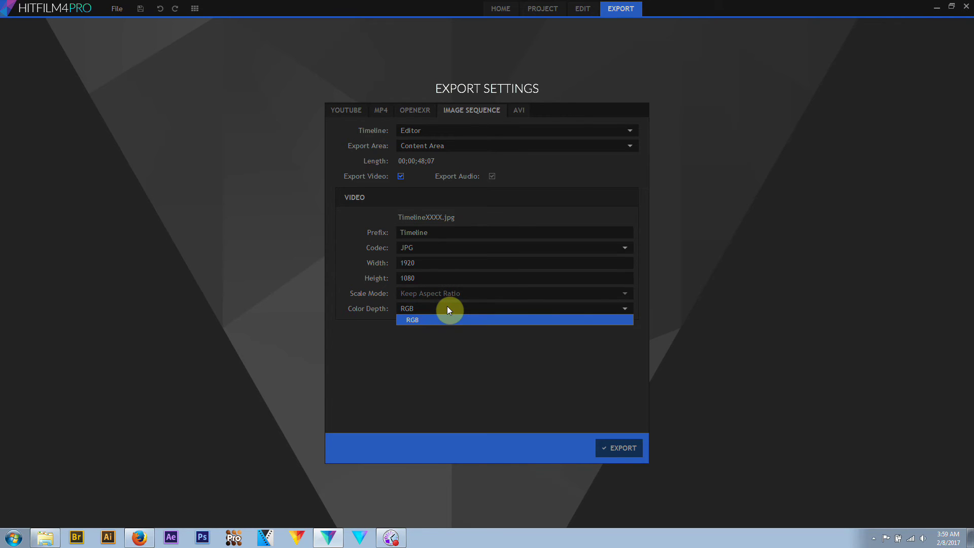
- Examine the OpenEXR export settings, including the codec, color depth and compression options
{"action": "left_click", "coordinate": [417, 111]}
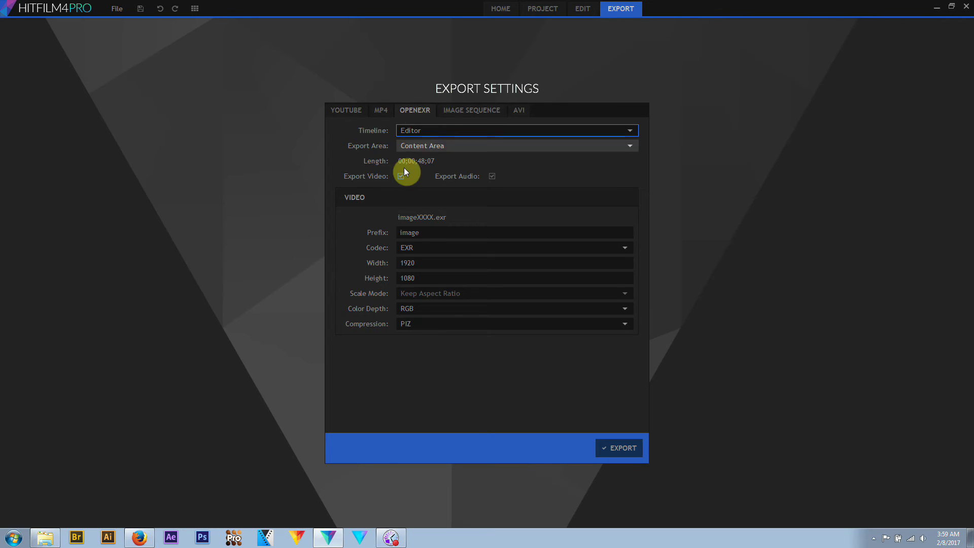
{"action": "left_click", "coordinate": [458, 246]}
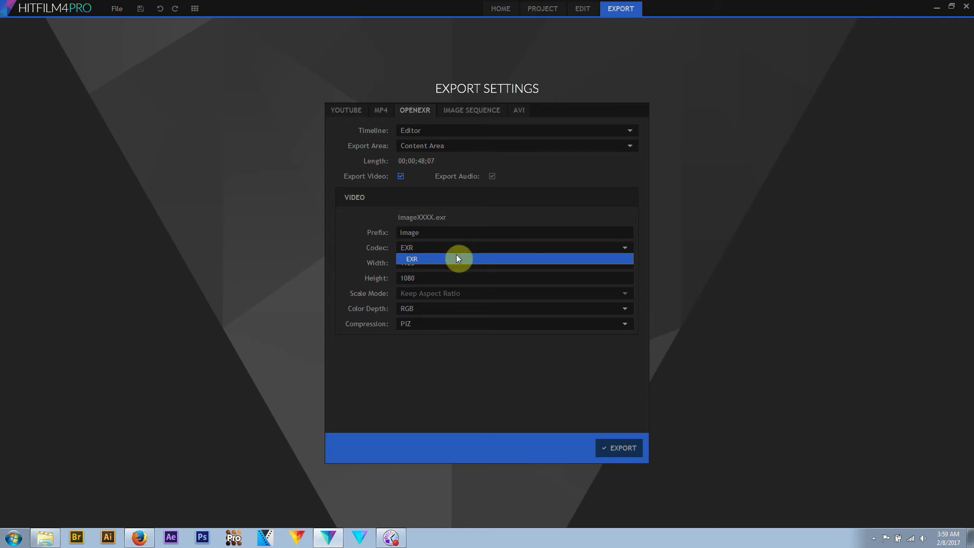
{"action": "left_click", "coordinate": [458, 258]}
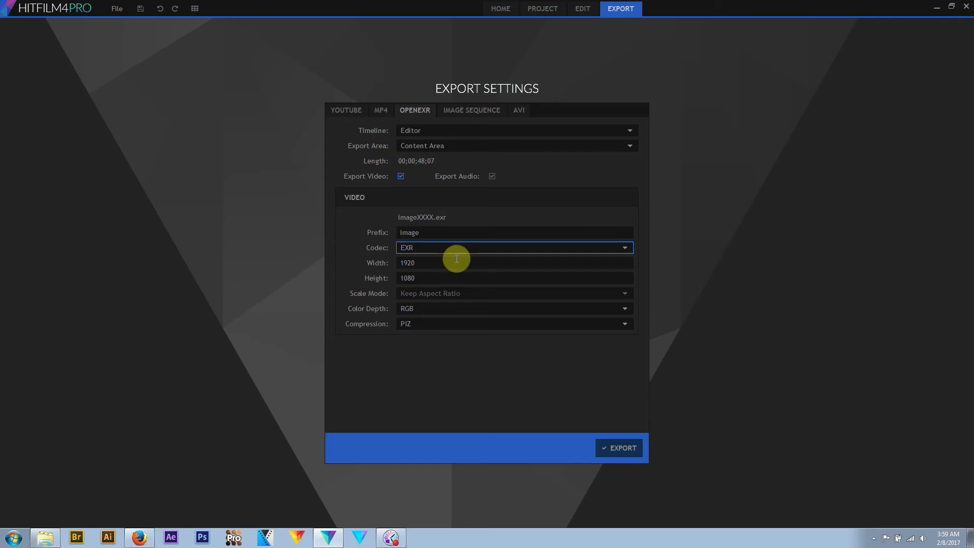
{"action": "left_click", "coordinate": [442, 309]}
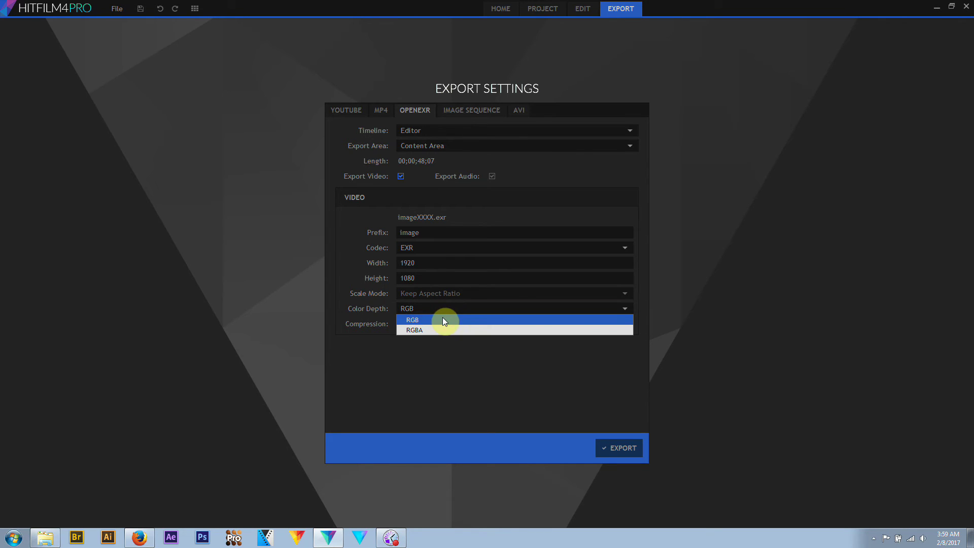
{"action": "left_click", "coordinate": [448, 324]}
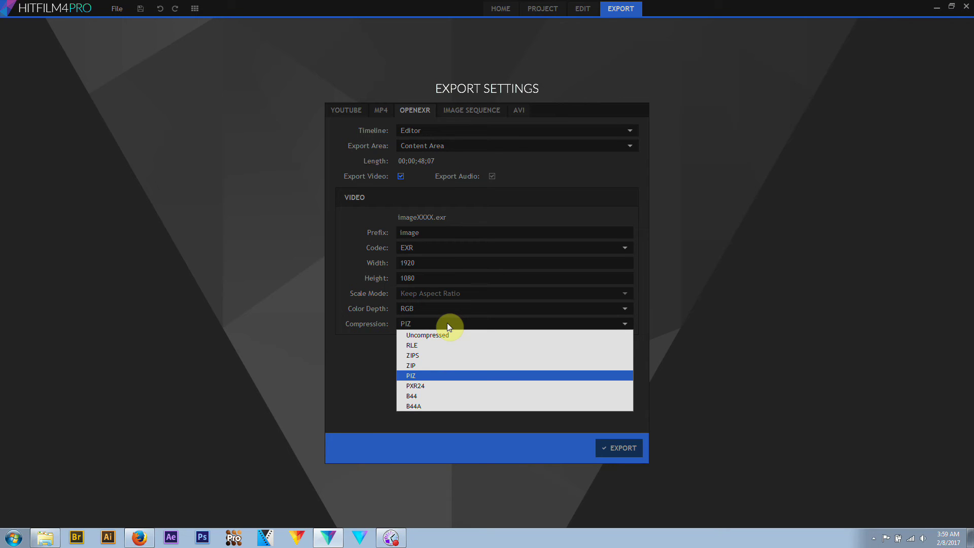
- Switch to Firefox and read the OpenEXR compression options in the HitFilm 4 Pro reference manual
{"action": "left_click", "coordinate": [140, 539]}
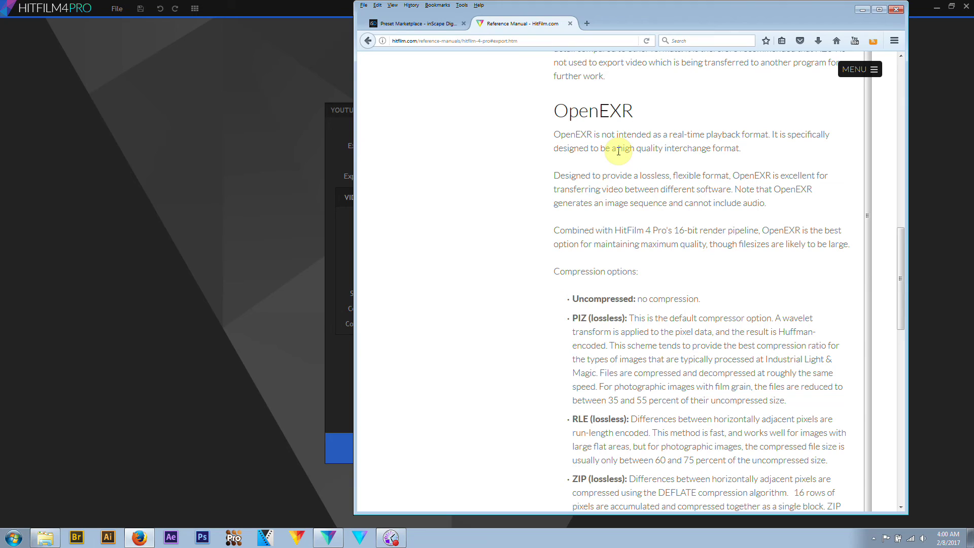
{"action": "scroll", "coordinate": [618, 150], "scroll_direction": "down", "scroll_amount": 6}
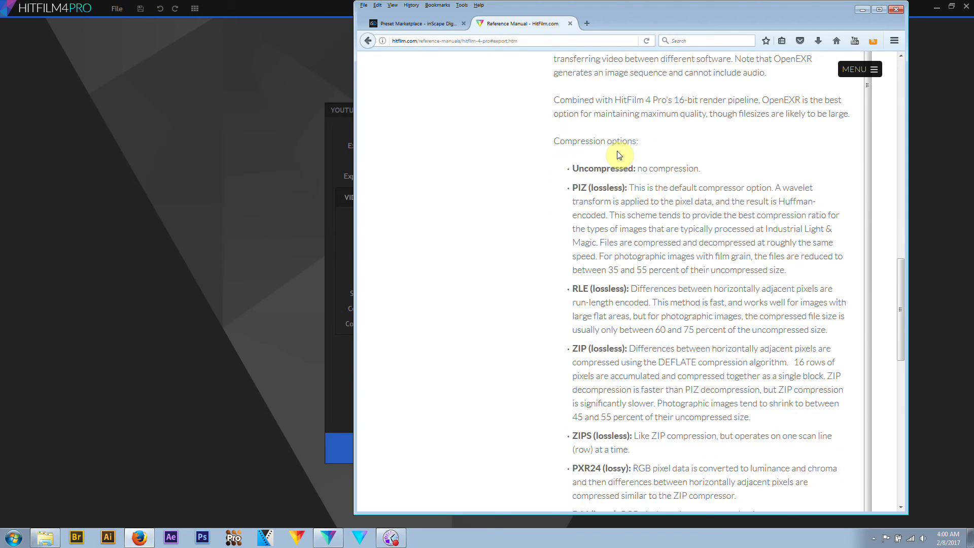
{"action": "scroll", "coordinate": [619, 155], "scroll_direction": "down", "scroll_amount": 4}
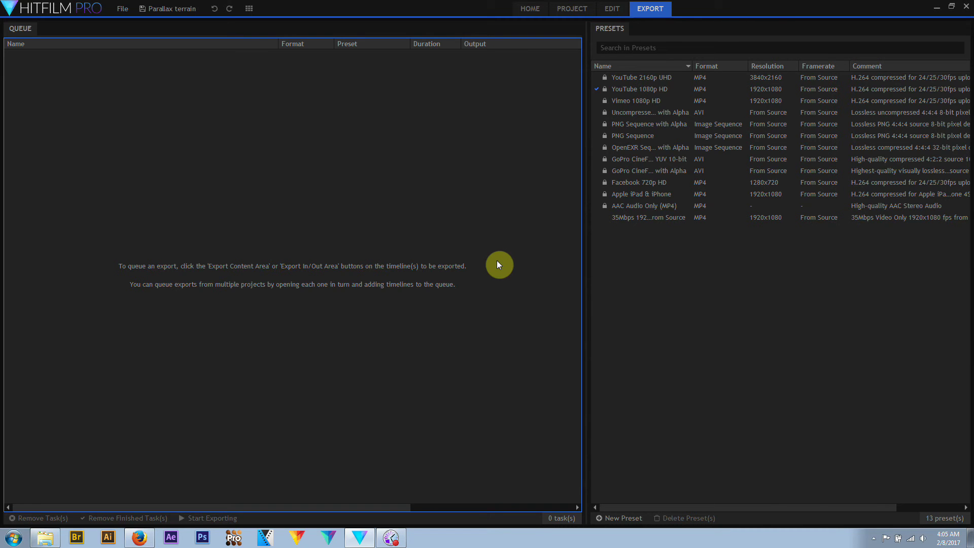
- Return to editing in HitFilm Pro and add the Composite Shot 1 clip on the Editor timeline to the export queue
{"action": "left_click", "coordinate": [613, 11]}
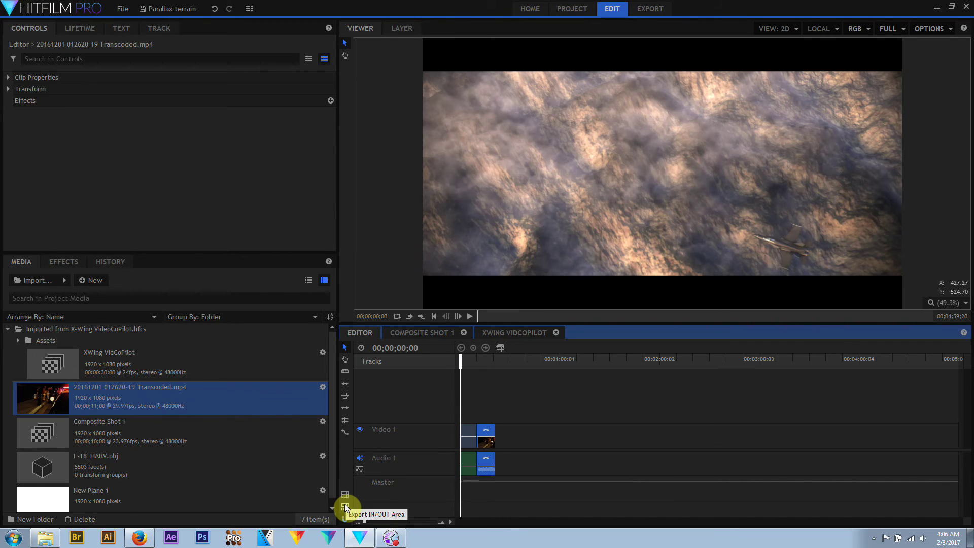
{"action": "left_click", "coordinate": [465, 429]}
{"action": "right_click", "coordinate": [465, 428]}
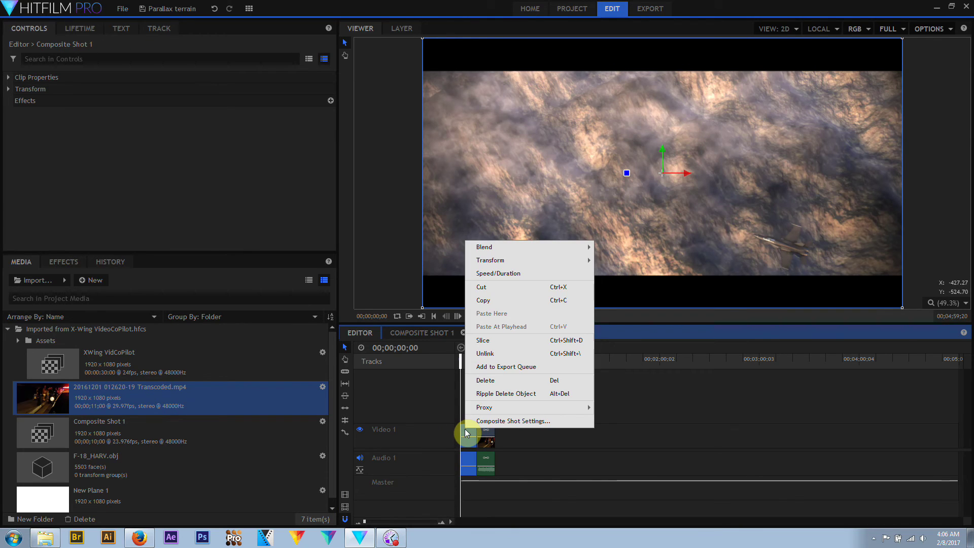
{"action": "left_click", "coordinate": [495, 366]}
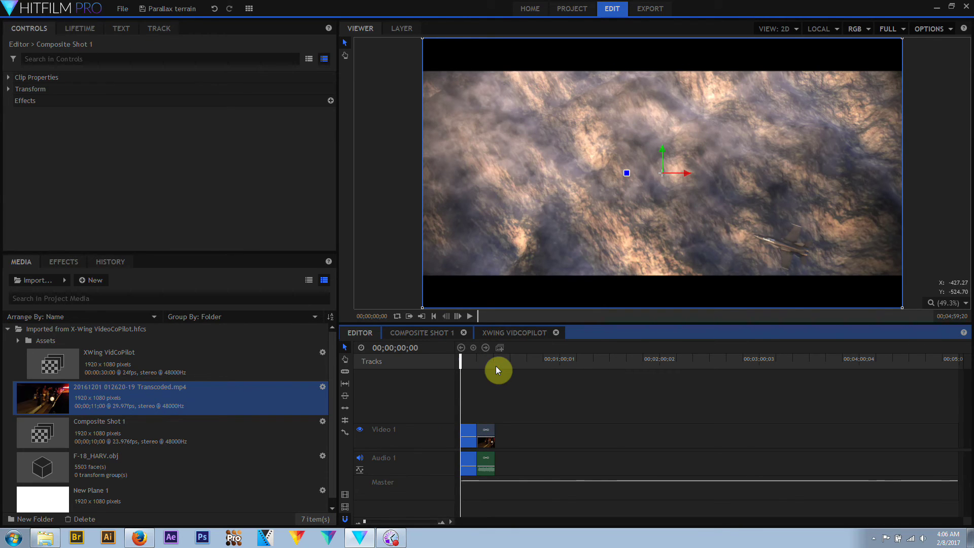
- Add the New Storm Cloud Effect layer of Composite Shot 1 to the export queue
{"action": "left_click", "coordinate": [427, 334]}
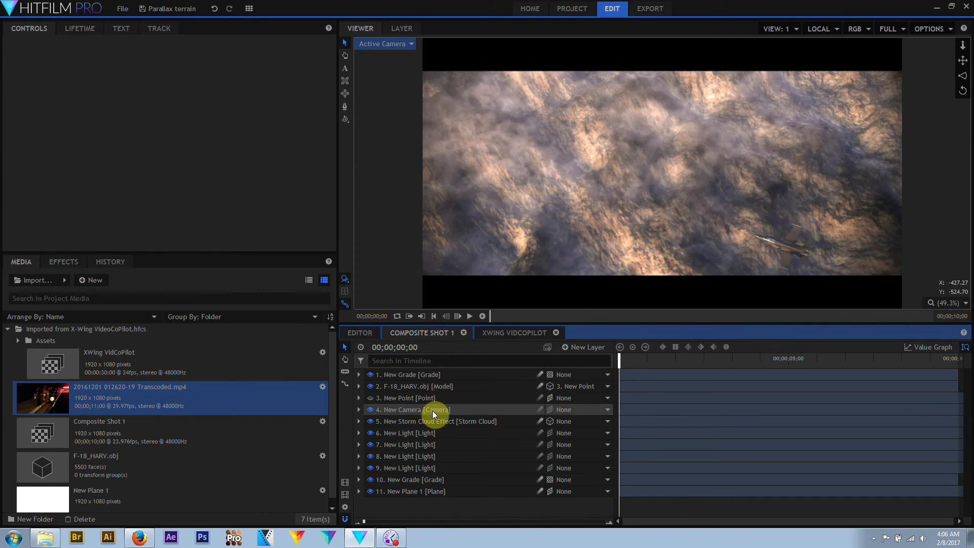
{"action": "right_click", "coordinate": [433, 428]}
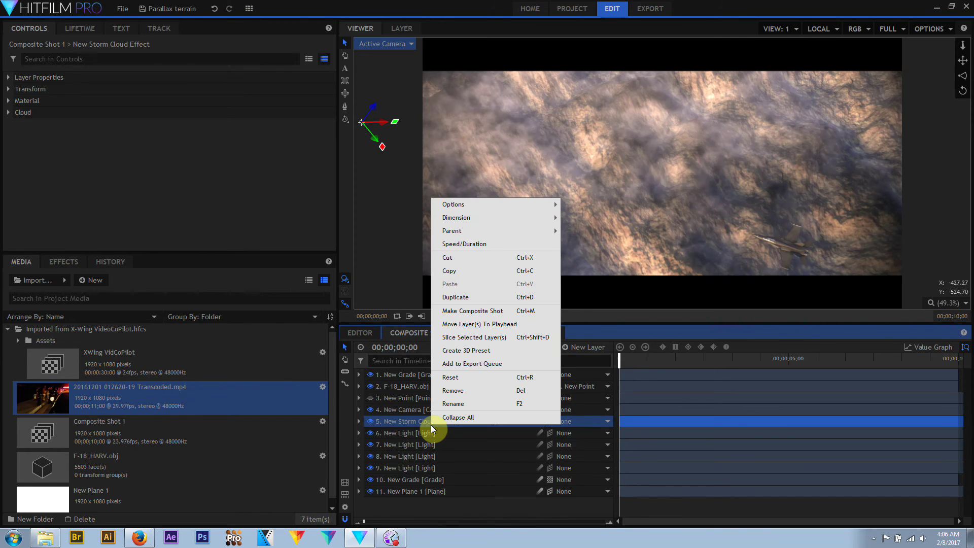
{"action": "left_click", "coordinate": [470, 364]}
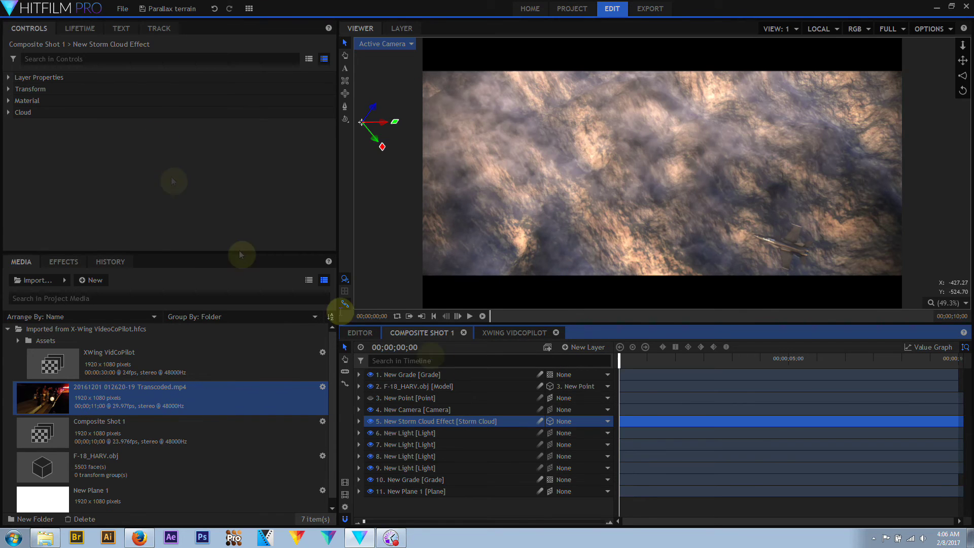
- Open the Tutorial Setup project, discarding the current project's changes, and add the contents of the Shattermoon.obj composite shot to the export queue
{"action": "left_click", "coordinate": [122, 9]}
{"action": "left_click", "coordinate": [236, 50]}
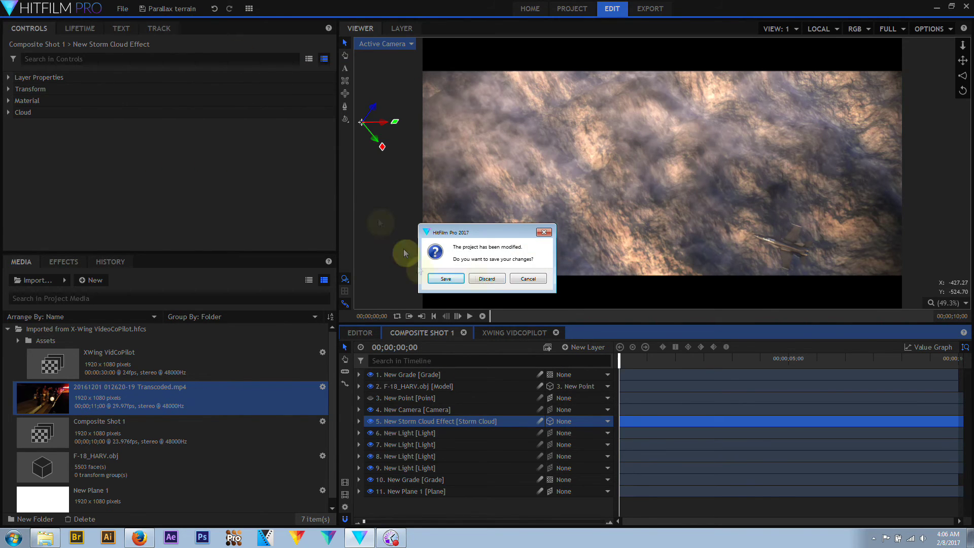
{"action": "left_click", "coordinate": [485, 278]}
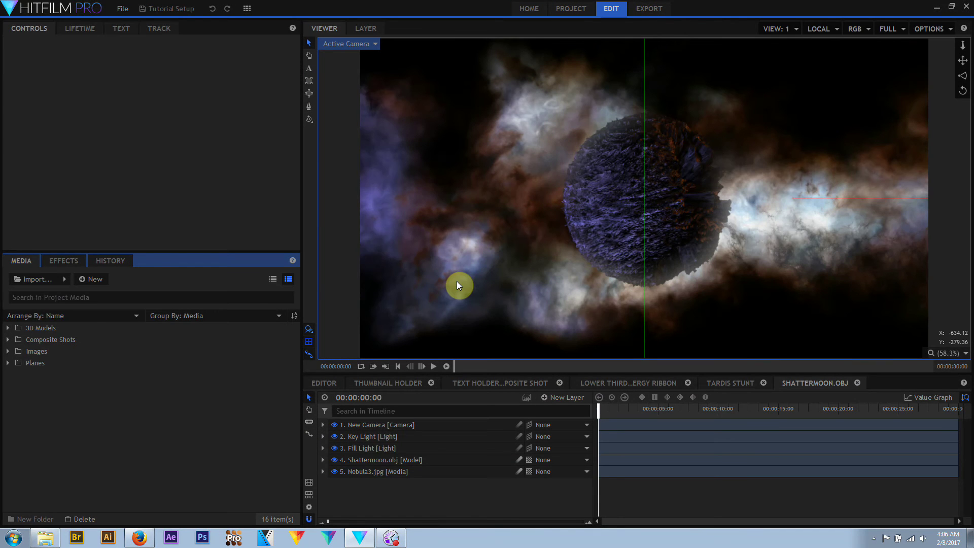
{"action": "left_click", "coordinate": [309, 484]}
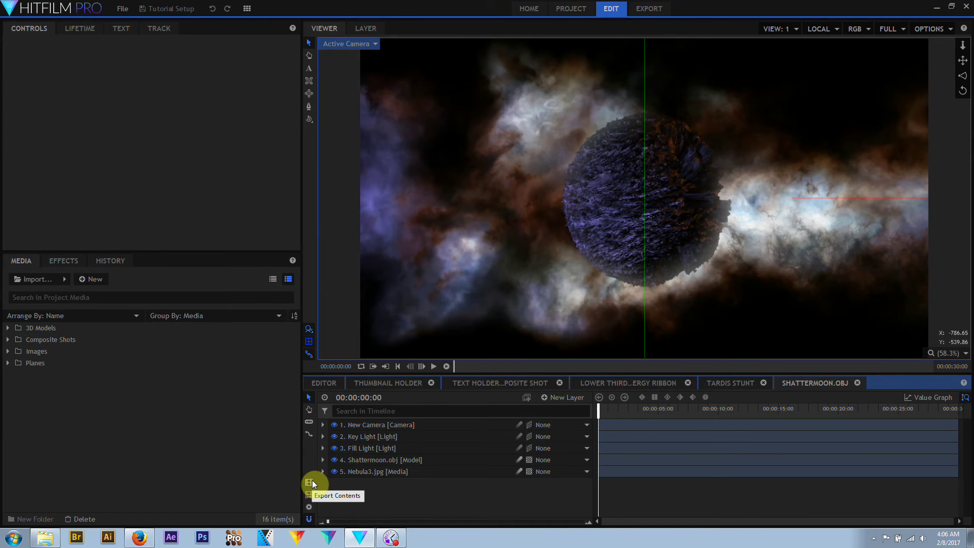
- Remove the three Parallax terrain tasks from the export queue, leaving only the Shattermoon.obj task
{"action": "left_click", "coordinate": [654, 8]}
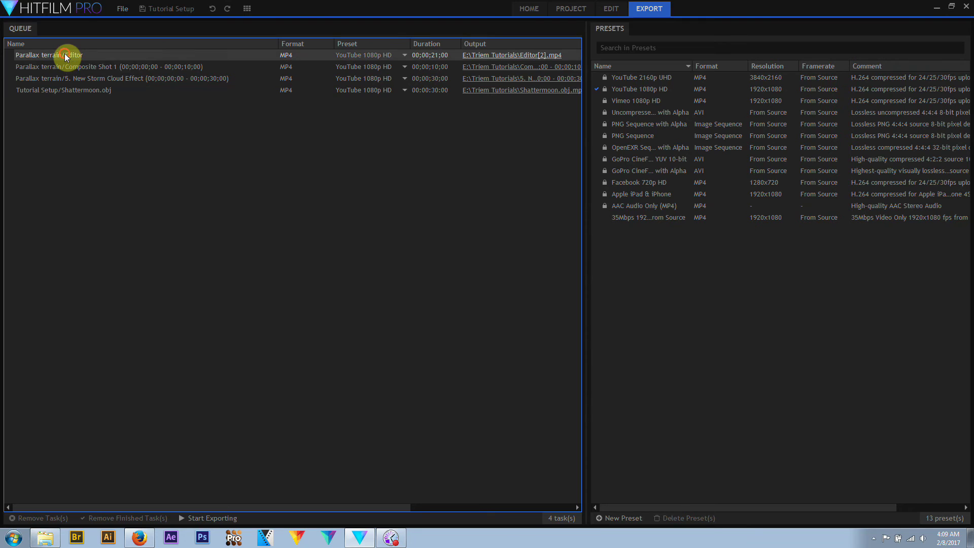
{"action": "left_click", "coordinate": [70, 78]}
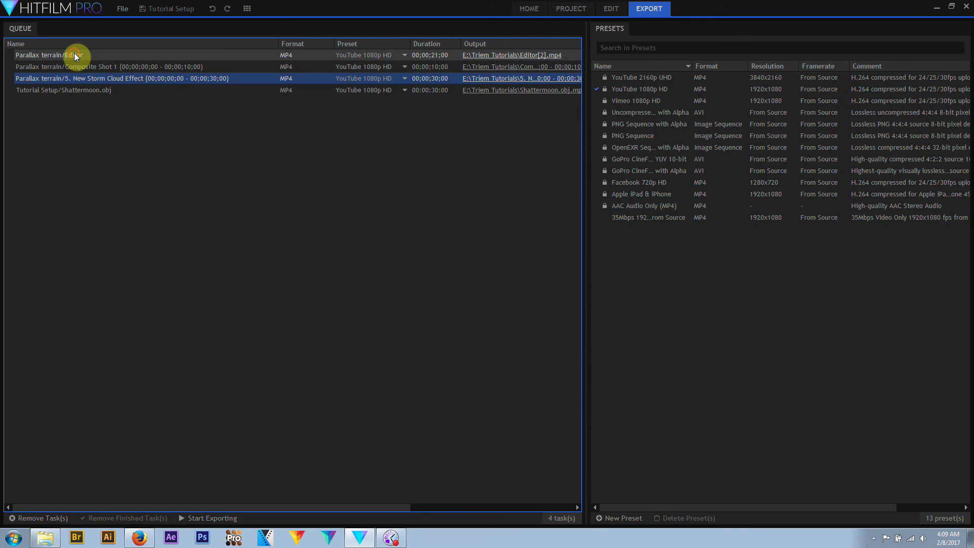
{"action": "left_click", "coordinate": [74, 54]}
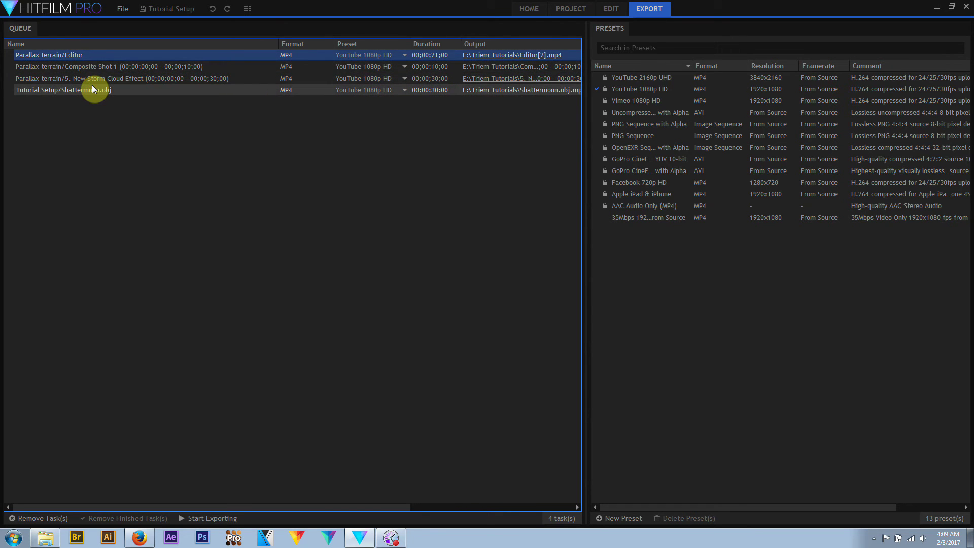
{"action": "key", "text": "Delete"}
{"action": "right_click", "coordinate": [95, 59]}
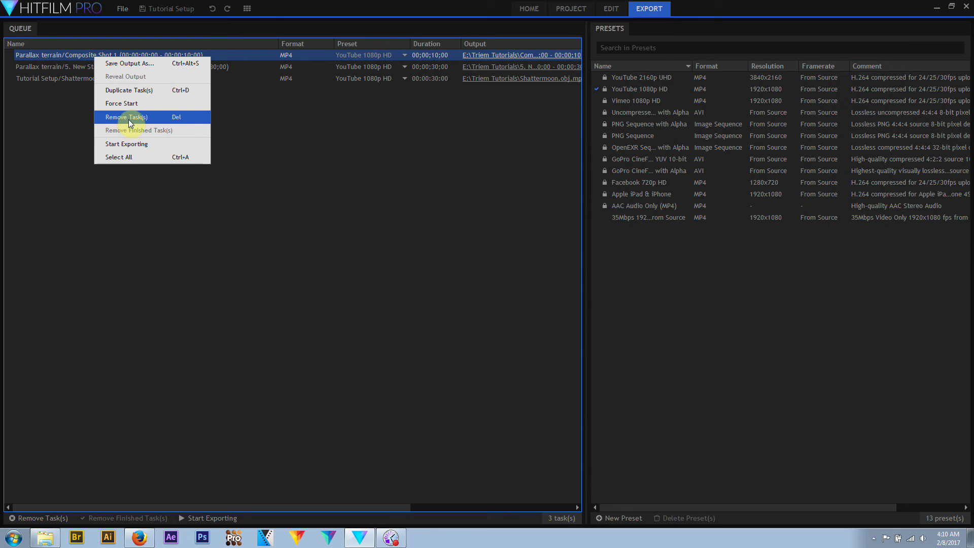
{"action": "left_click", "coordinate": [127, 117]}
{"action": "left_click", "coordinate": [108, 55]}
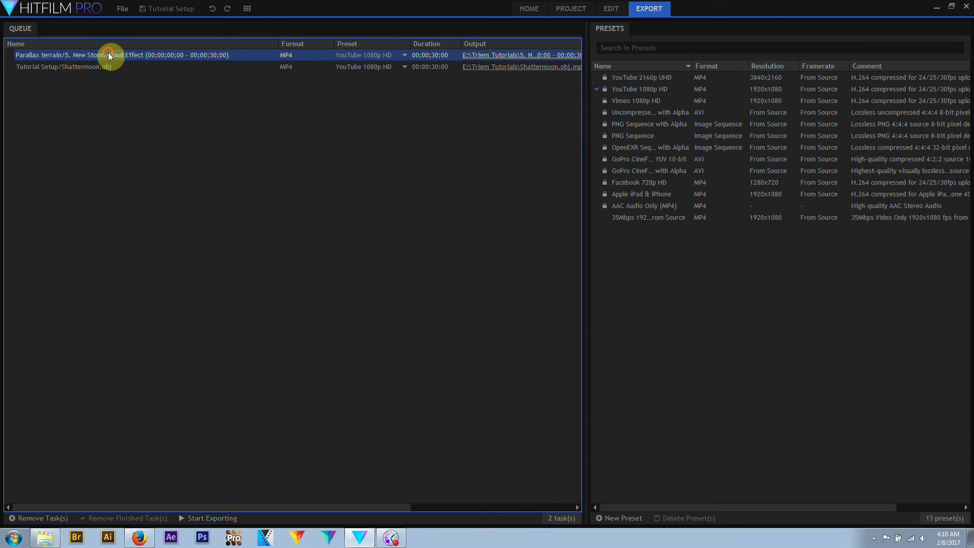
{"action": "left_click", "coordinate": [20, 519]}
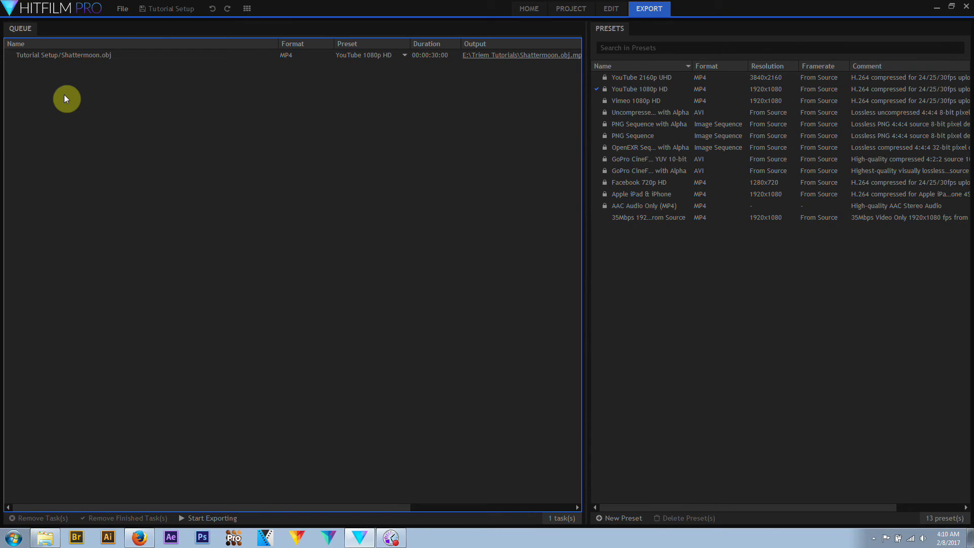
- Save the Shattermoon.obj task's output under the file name moon test
{"action": "left_click", "coordinate": [88, 53]}
{"action": "right_click", "coordinate": [87, 53]}
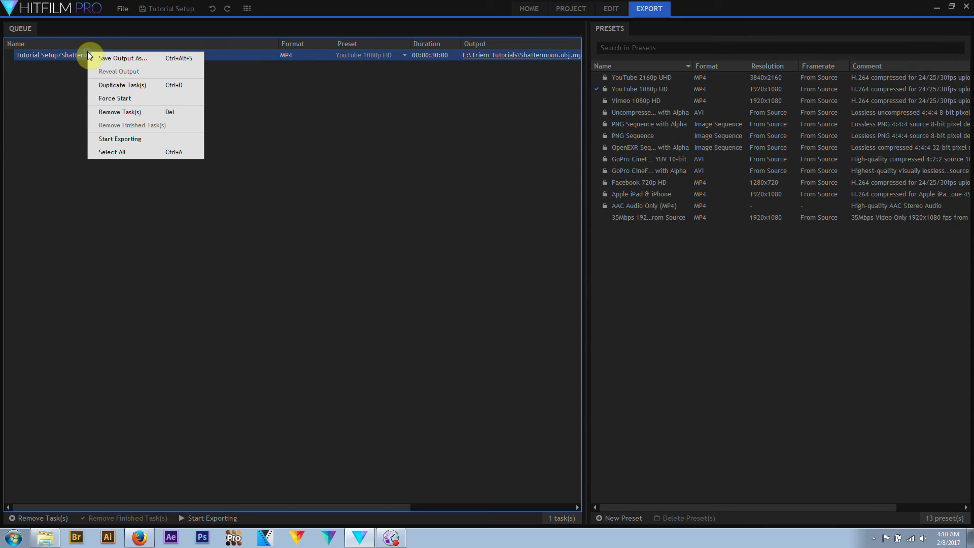
{"action": "left_click", "coordinate": [119, 59]}
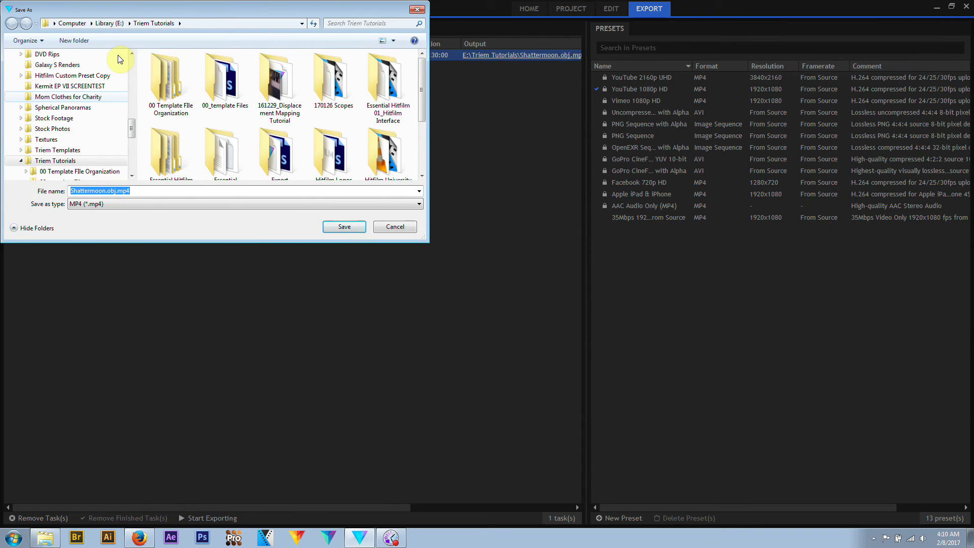
{"action": "type", "text": "moon test"}
{"action": "key", "text": "Return"}
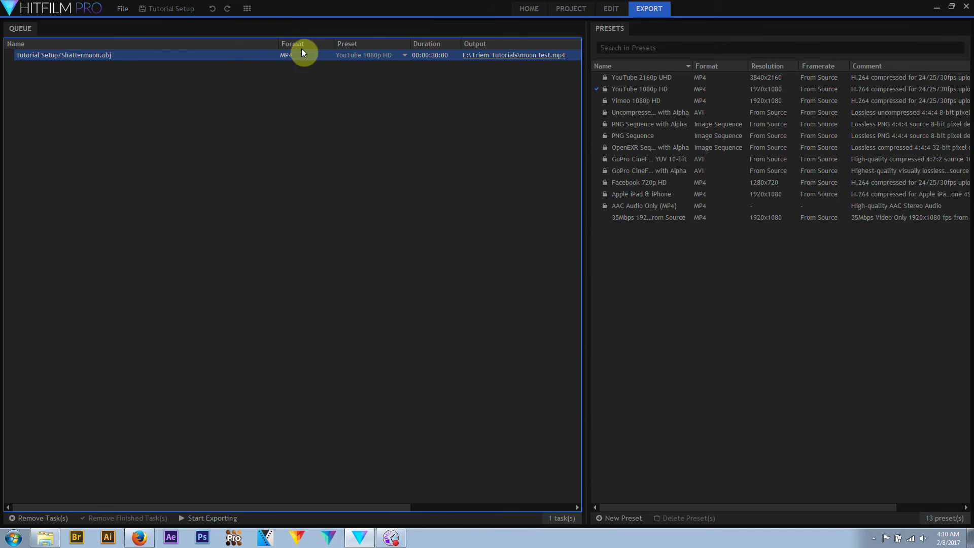
- Browse the output location of the Shattermoon.obj task, look into the Leakjams music folder, and keep moon test.mp4 in Triem Tutorials
{"action": "left_click", "coordinate": [504, 57]}
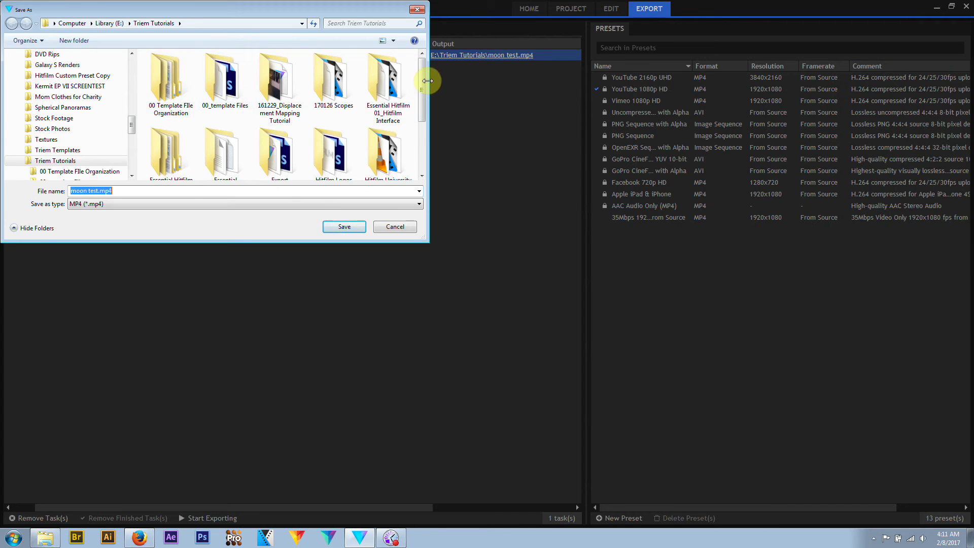
{"action": "scroll", "coordinate": [425, 129], "scroll_direction": "down", "scroll_amount": 3}
{"action": "double_click", "coordinate": [171, 150]}
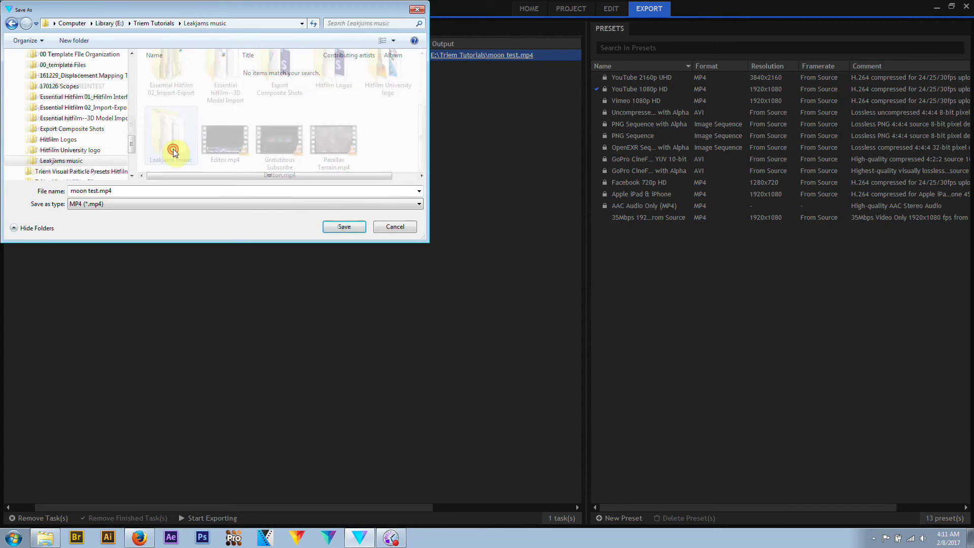
{"action": "left_click", "coordinate": [395, 227]}
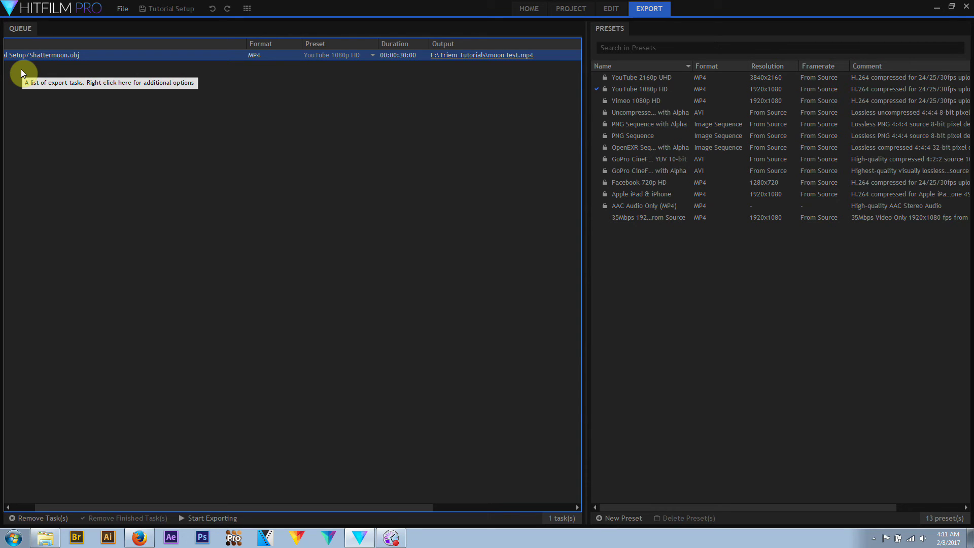
{"action": "left_click", "coordinate": [461, 56]}
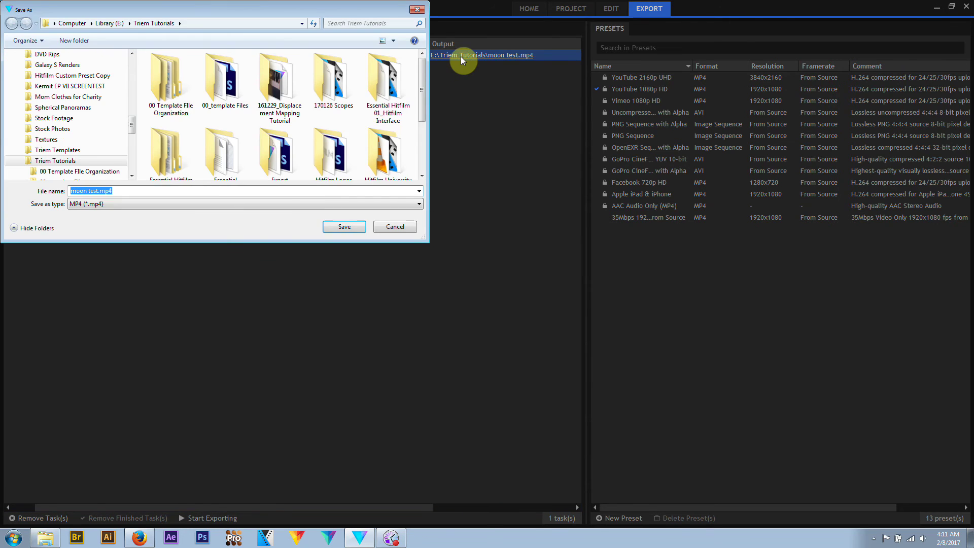
{"action": "left_click", "coordinate": [346, 226]}
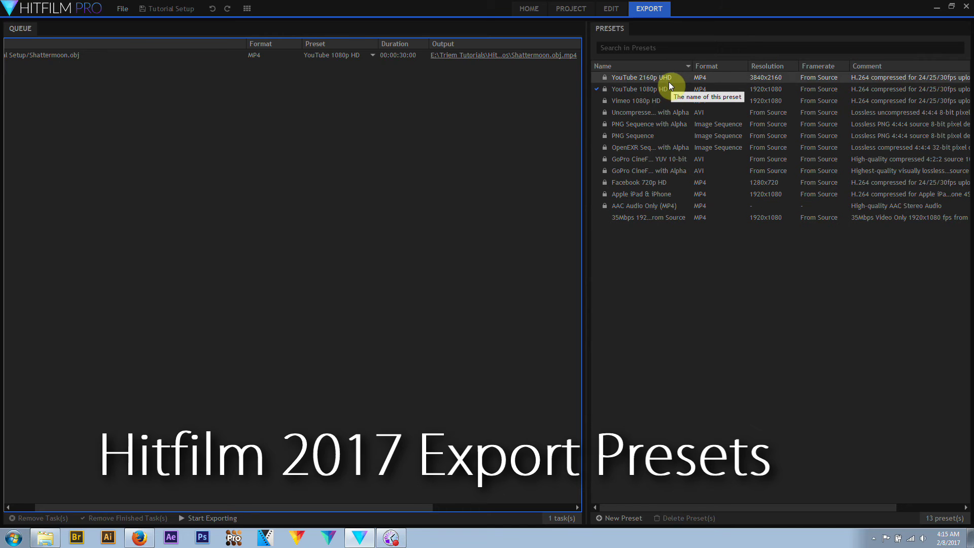
- Make Vimeo 1080p HD the default export preset
{"action": "right_click", "coordinate": [625, 97]}
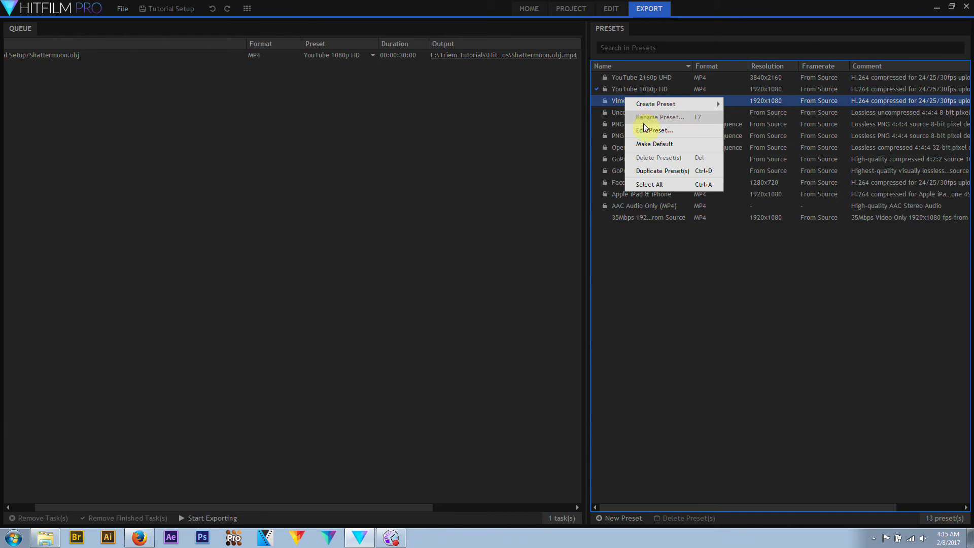
{"action": "left_click", "coordinate": [646, 144]}
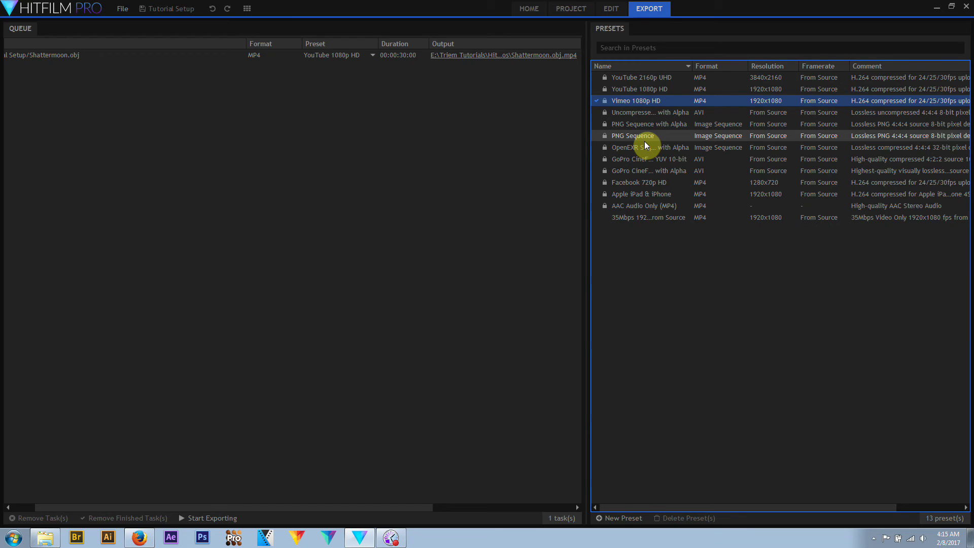
- Open the locked AAC Audio Only (MP4) preset for editing and save it as a copy
{"action": "right_click", "coordinate": [604, 206]}
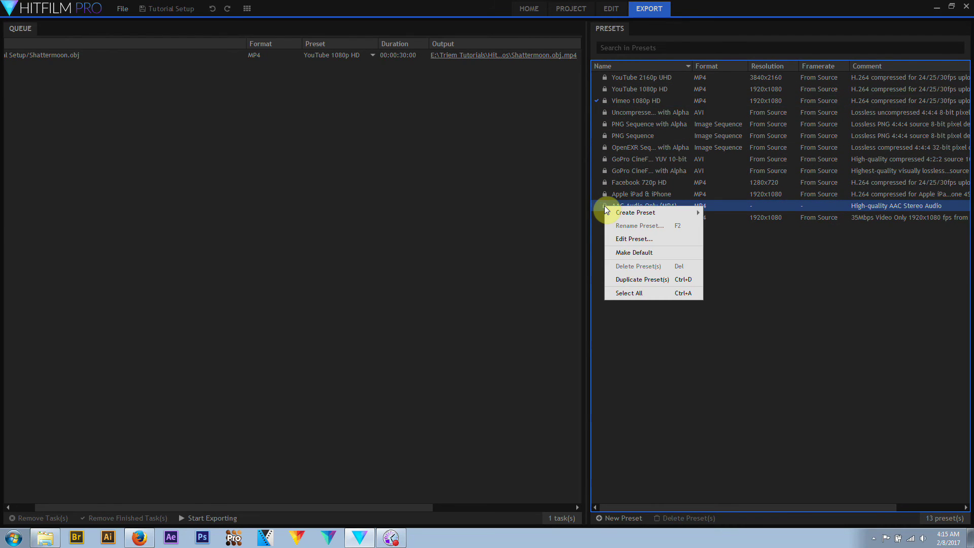
{"action": "left_click", "coordinate": [634, 239]}
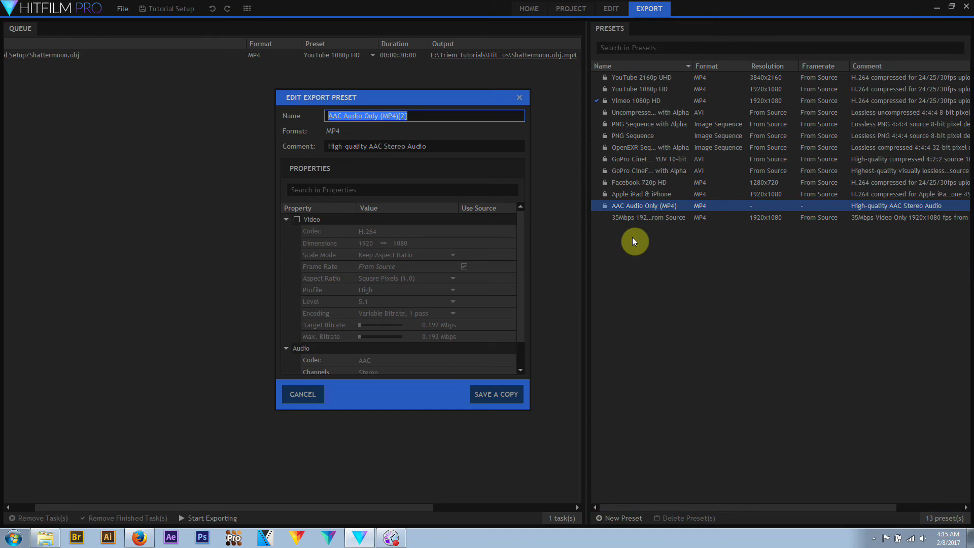
{"action": "left_click", "coordinate": [509, 391]}
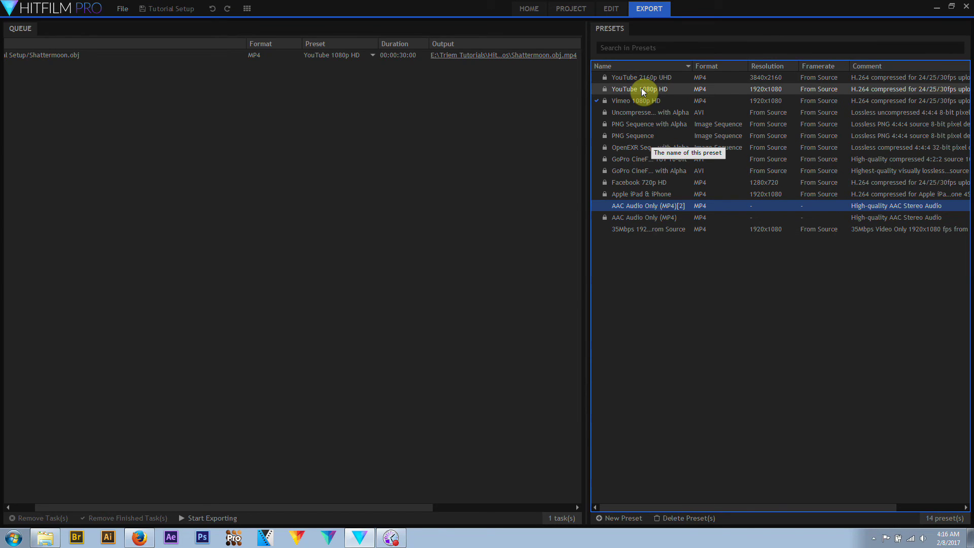
- Set the export preset of the queued Shattermoon.obj task to Facebook 720p HD
{"action": "left_click_drag", "start_coordinate": [641, 88], "coordinate": [303, 53]}
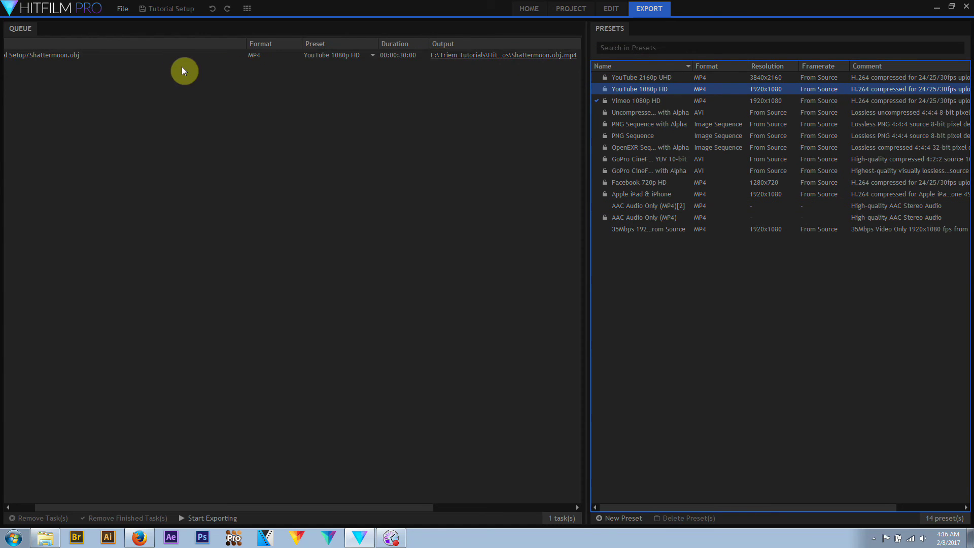
{"action": "left_click", "coordinate": [373, 56]}
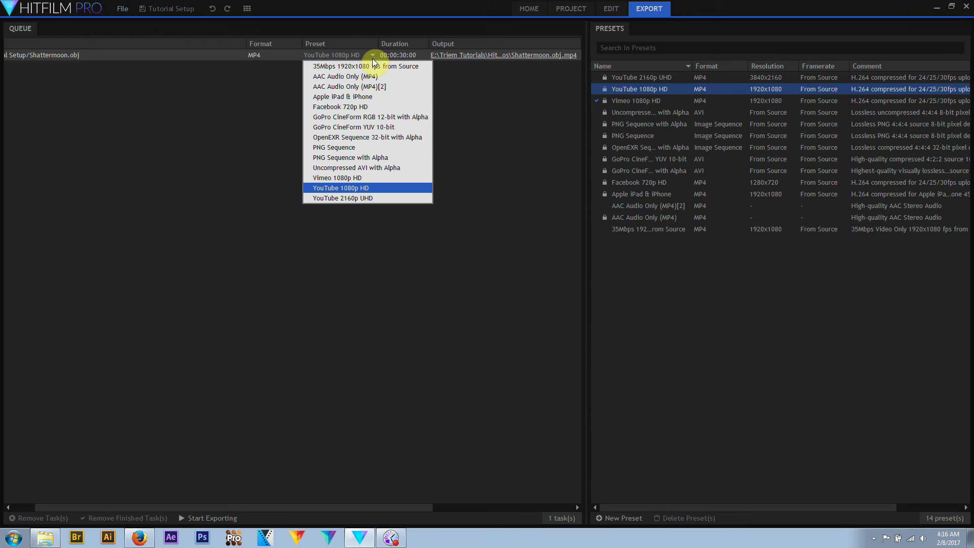
{"action": "left_click", "coordinate": [366, 107]}
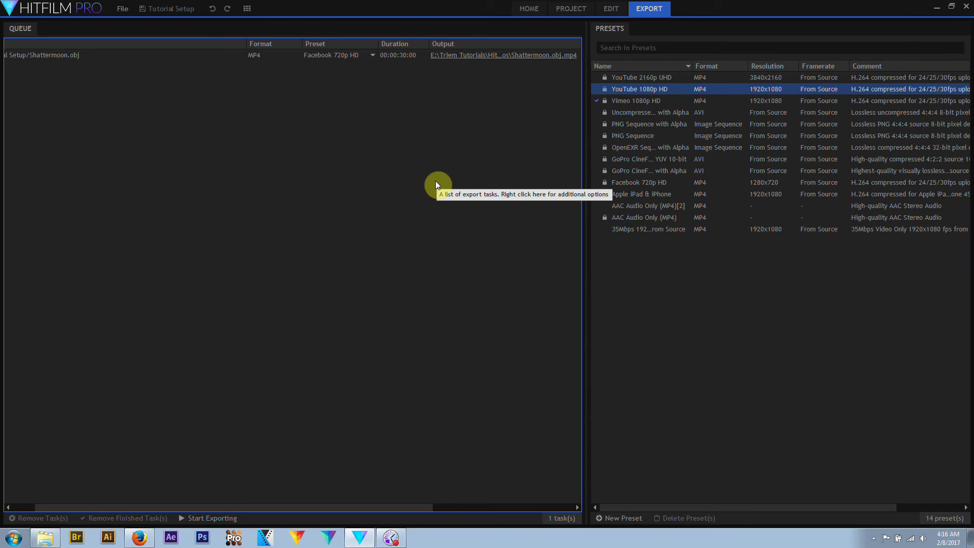
- View the settings of the AAC Audio Only (MP4)[2] preset without changing them, and delete that preset
{"action": "right_click", "coordinate": [666, 209]}
{"action": "left_click", "coordinate": [691, 241]}
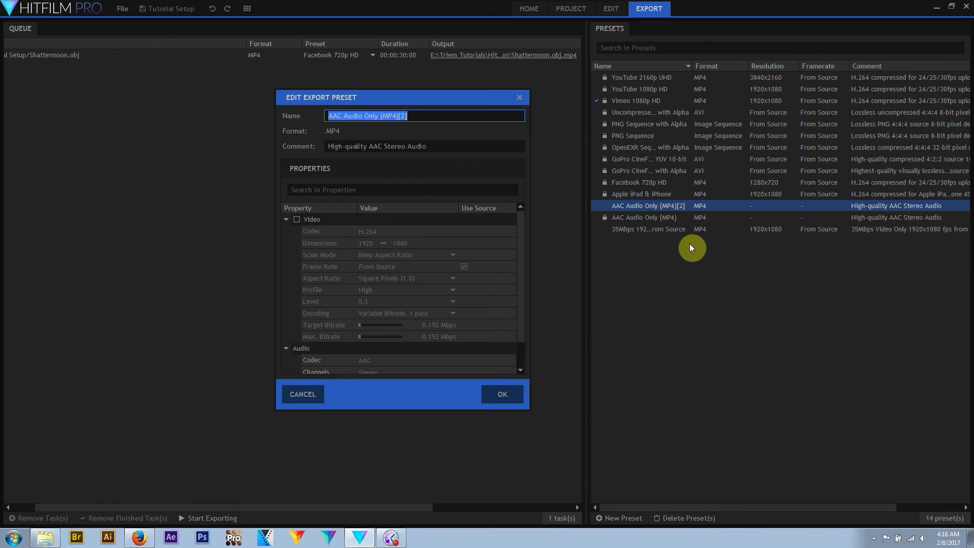
{"action": "left_click", "coordinate": [320, 394]}
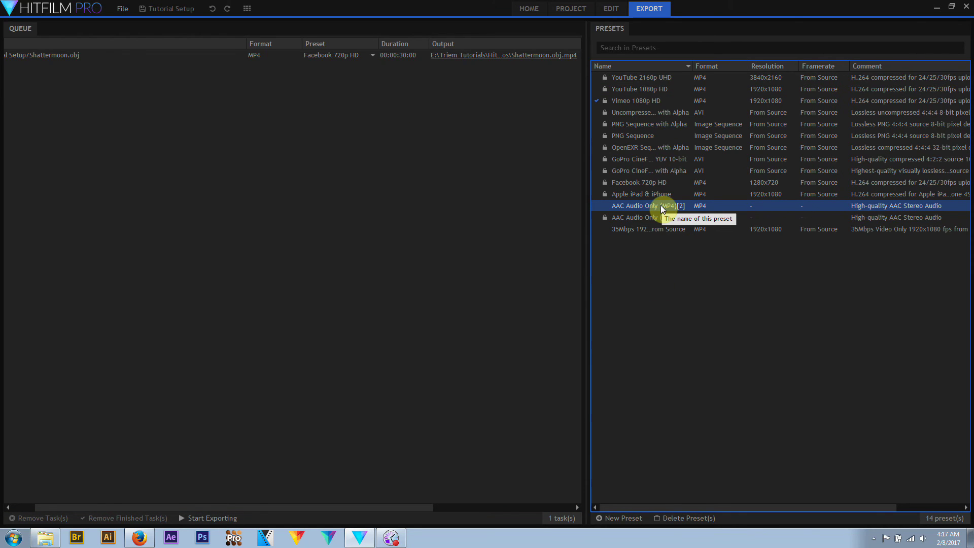
{"action": "left_click", "coordinate": [670, 518]}
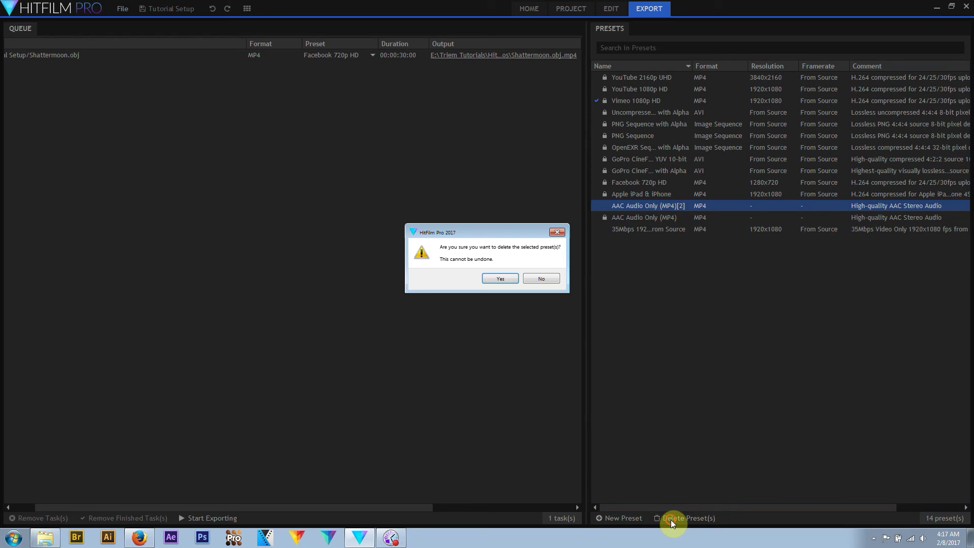
{"action": "left_click", "coordinate": [500, 279]}
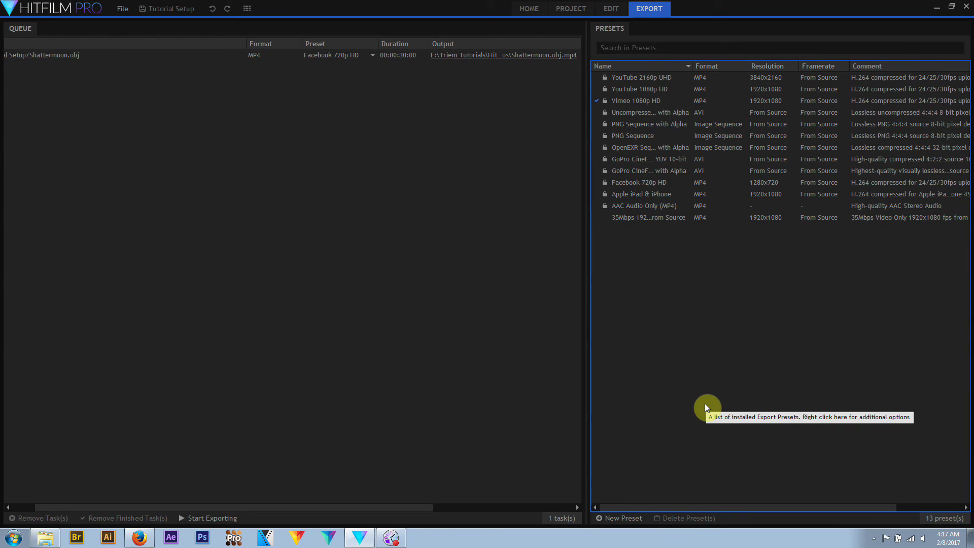
- Create an MP4 export preset named Tutorial Example with the comment "Demo Preset Created for Tutorial"
{"action": "left_click", "coordinate": [604, 519]}
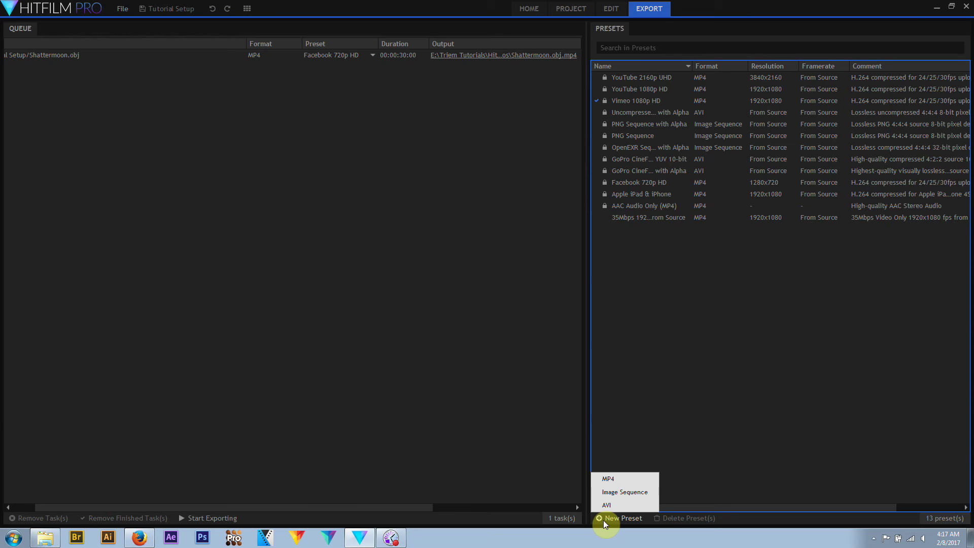
{"action": "left_click", "coordinate": [609, 479]}
{"action": "type", "text": "Tutorial Example"}
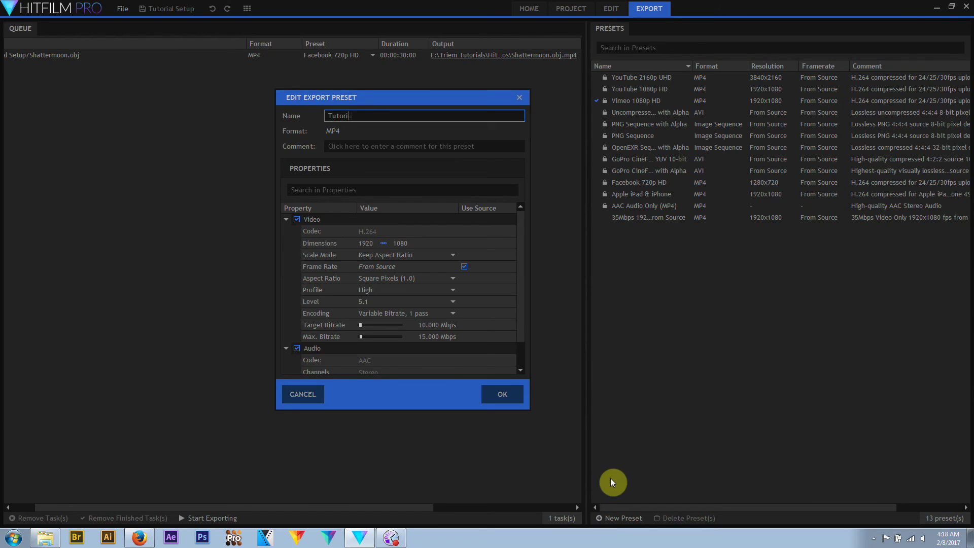
{"action": "left_click", "coordinate": [468, 150]}
{"action": "type", "text": "D"}
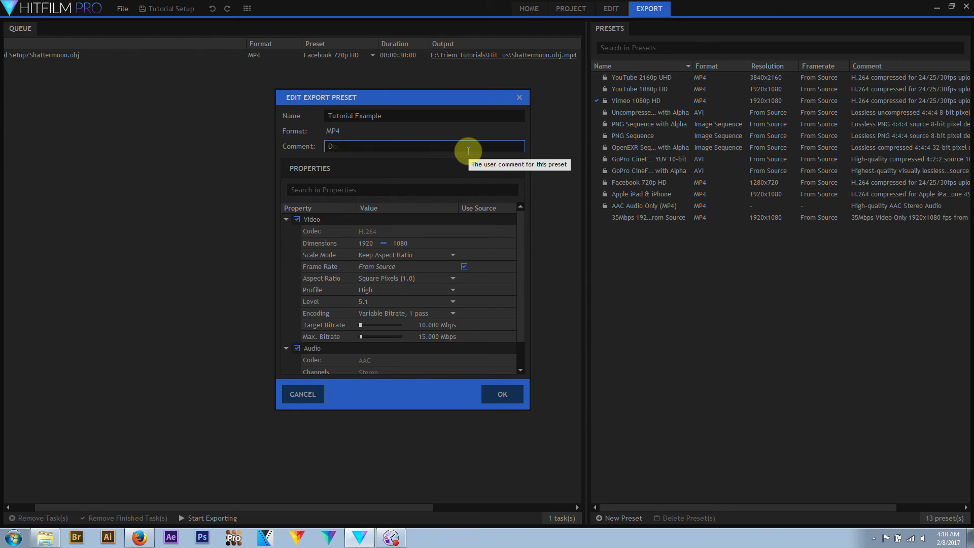
{"action": "type", "text": "emo Preset Created for Tutorial"}
{"action": "left_click", "coordinate": [500, 394]}
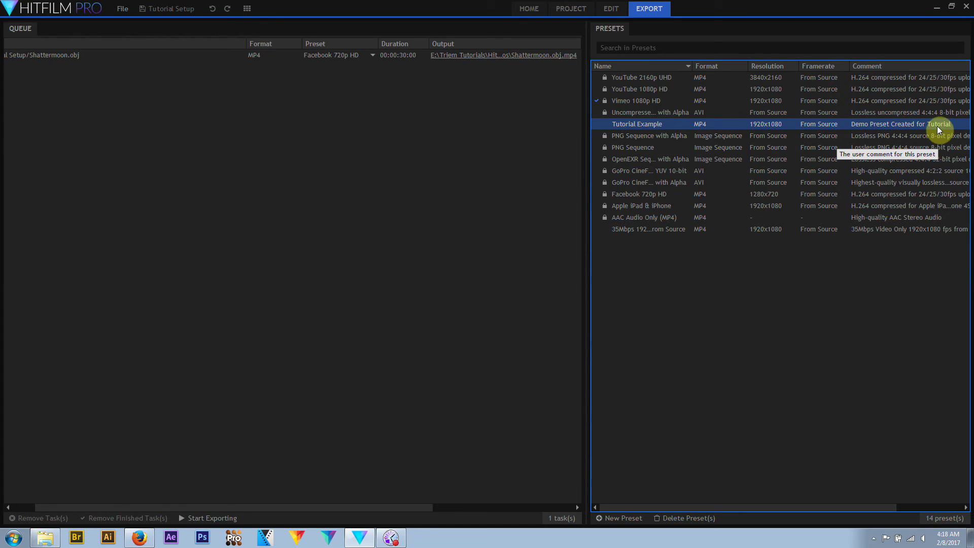
- Try a fixed frame rate of 25 in the Tutorial Example preset, return it to the source frame rate, and review the audio settings
{"action": "right_click", "coordinate": [656, 124]}
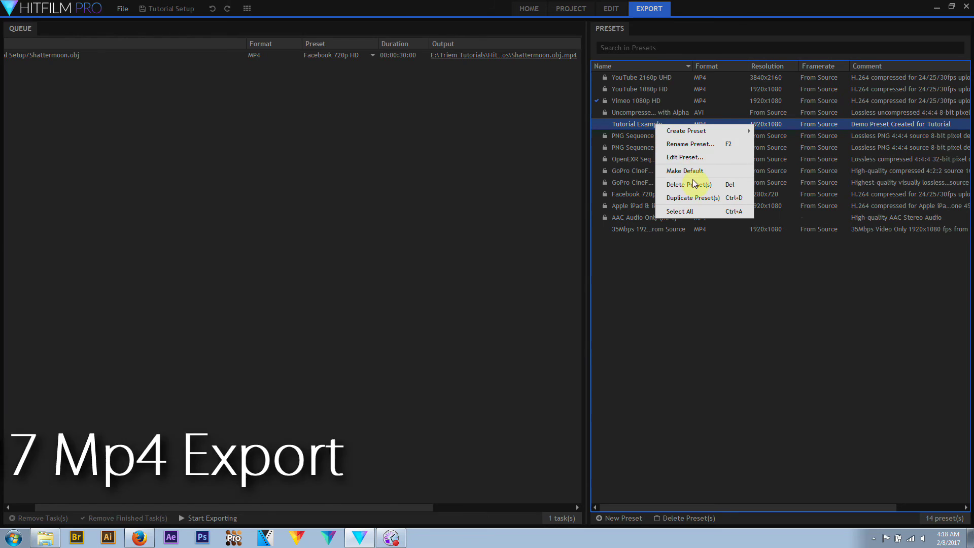
{"action": "left_click", "coordinate": [687, 158]}
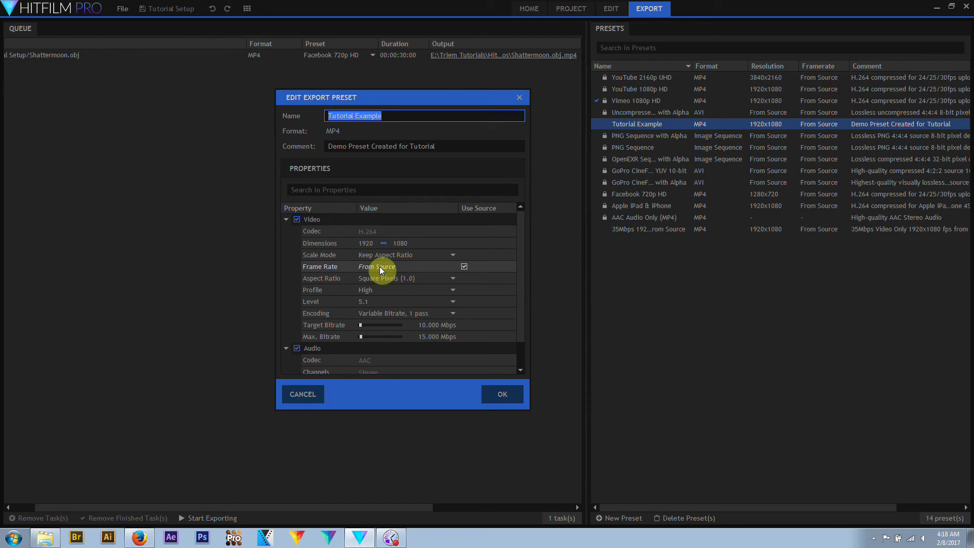
{"action": "left_click", "coordinate": [464, 266]}
{"action": "left_click", "coordinate": [452, 267]}
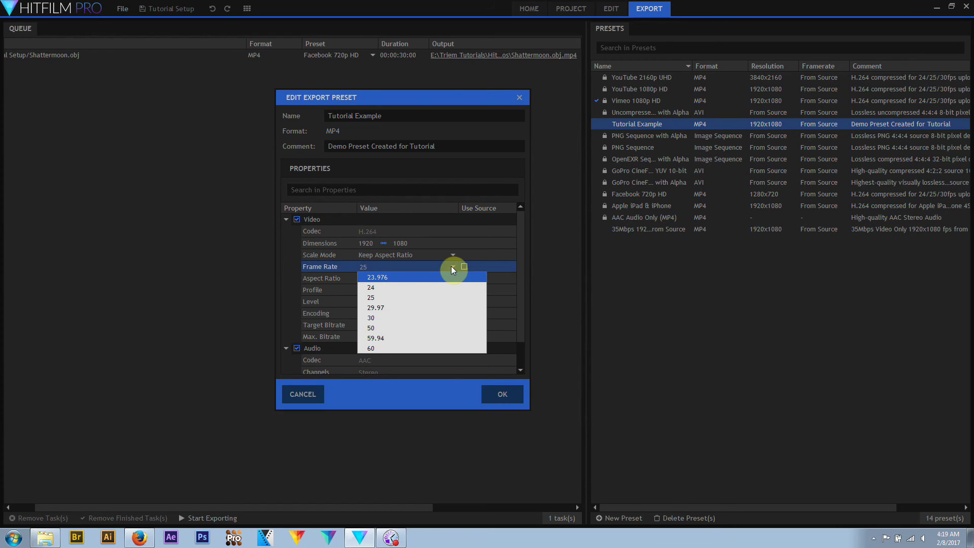
{"action": "left_click", "coordinate": [428, 297]}
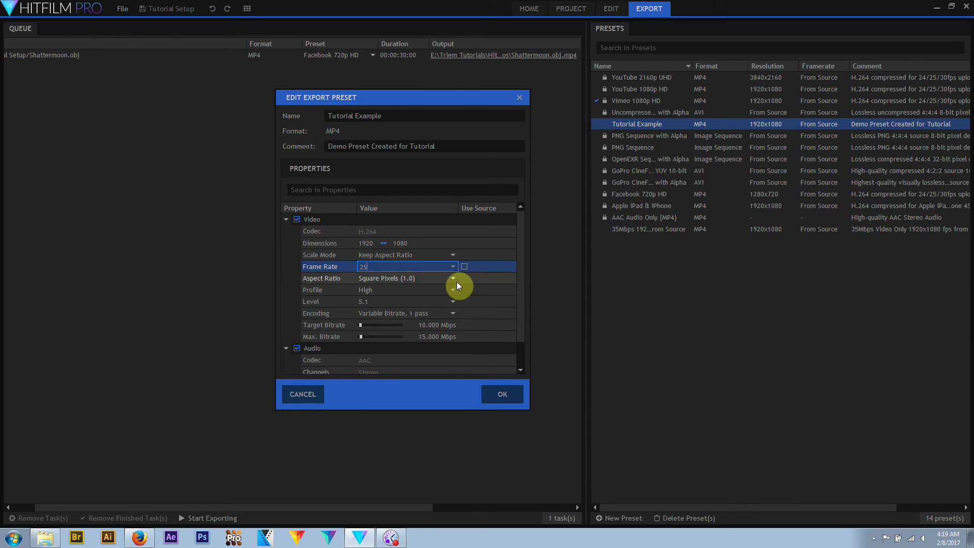
{"action": "left_click", "coordinate": [464, 267]}
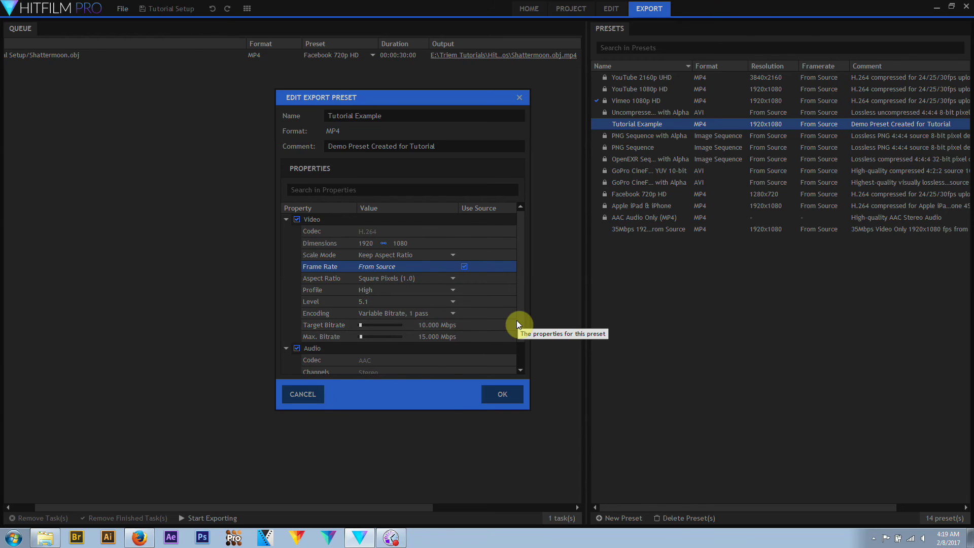
{"action": "left_click_drag", "start_coordinate": [521, 322], "coordinate": [520, 361]}
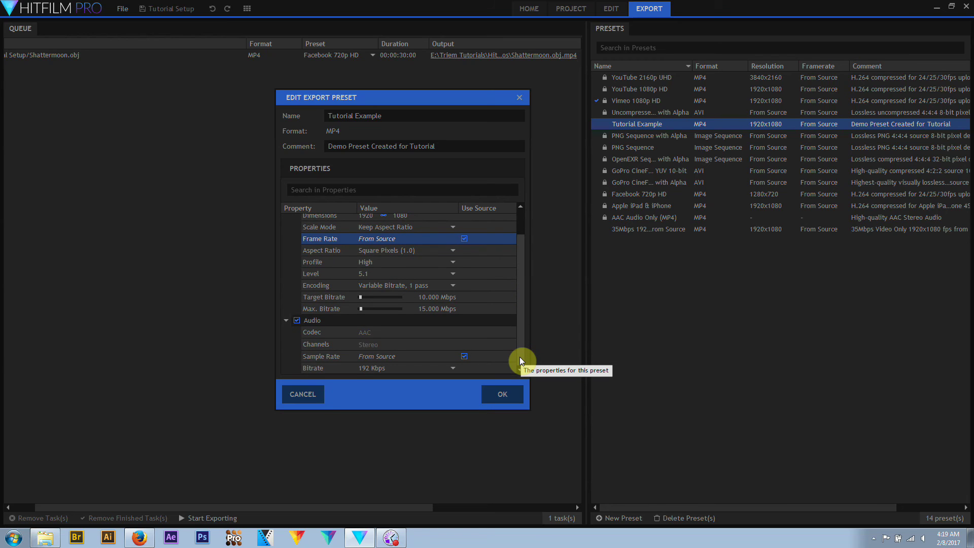
{"action": "left_click", "coordinate": [502, 394]}
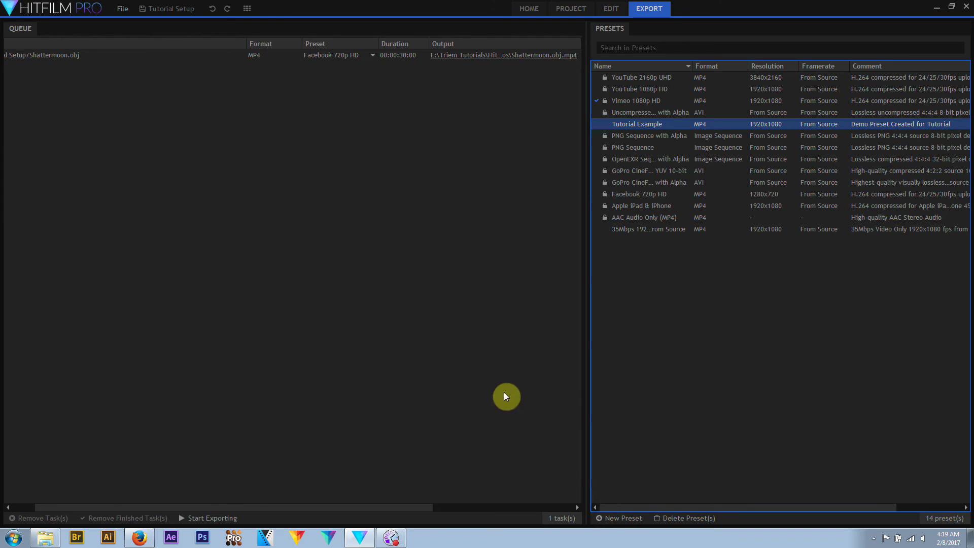
- Create an Image Sequence export preset in PNG format and check the other available image formats
{"action": "left_click", "coordinate": [603, 521]}
{"action": "left_click", "coordinate": [613, 492]}
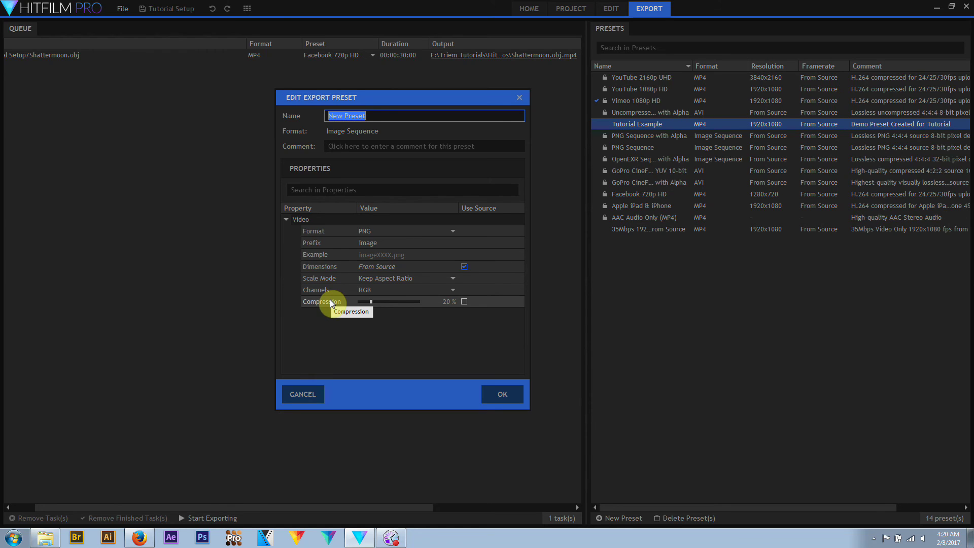
{"action": "left_click", "coordinate": [391, 231]}
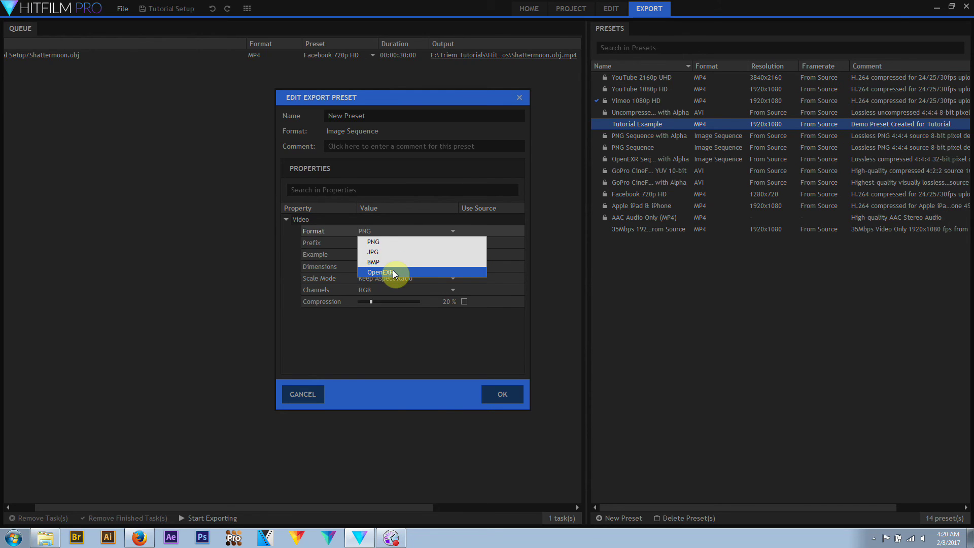
{"action": "left_click", "coordinate": [288, 244]}
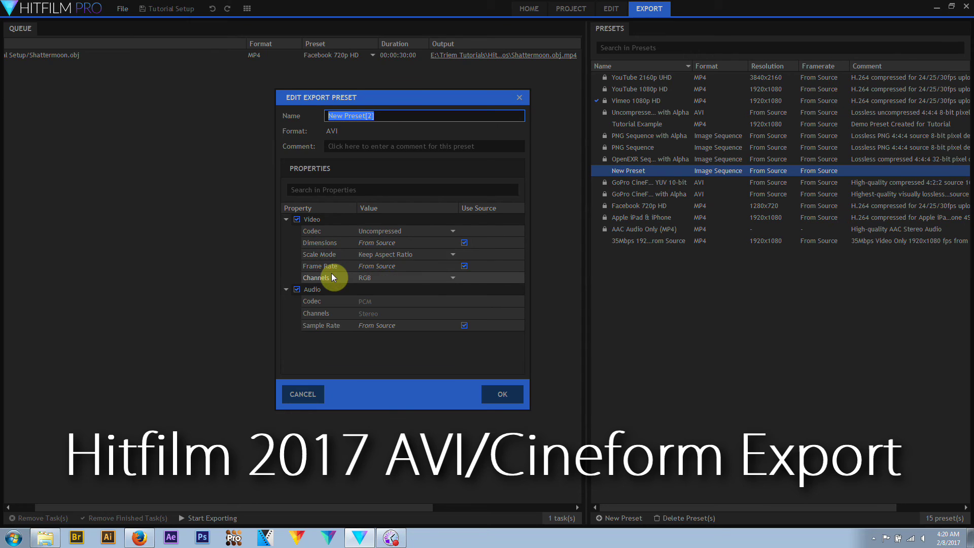
- Create an AVI export preset using the GoPro CineForm codec and 12-bit RGB/RGBA format, and review its quality and codec options
{"action": "left_click", "coordinate": [410, 236]}
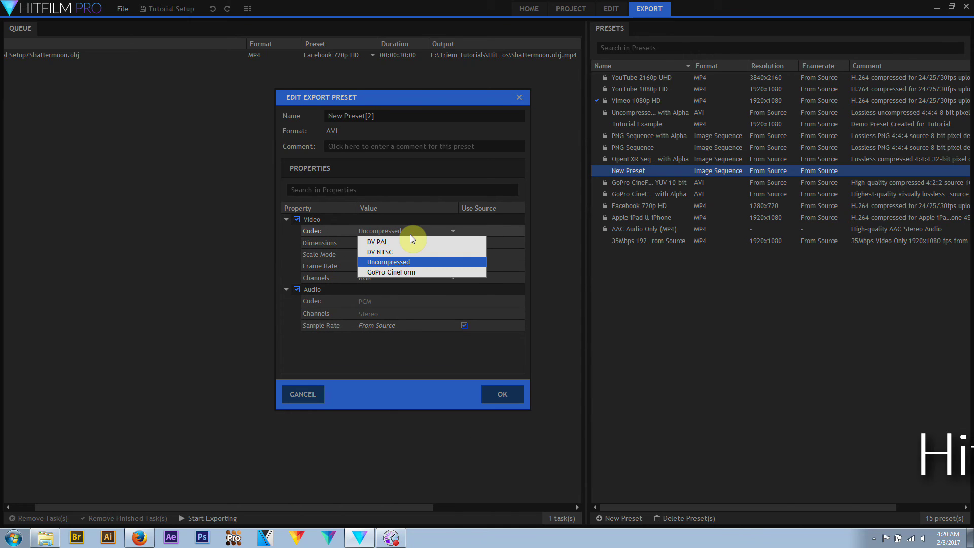
{"action": "left_click", "coordinate": [419, 272]}
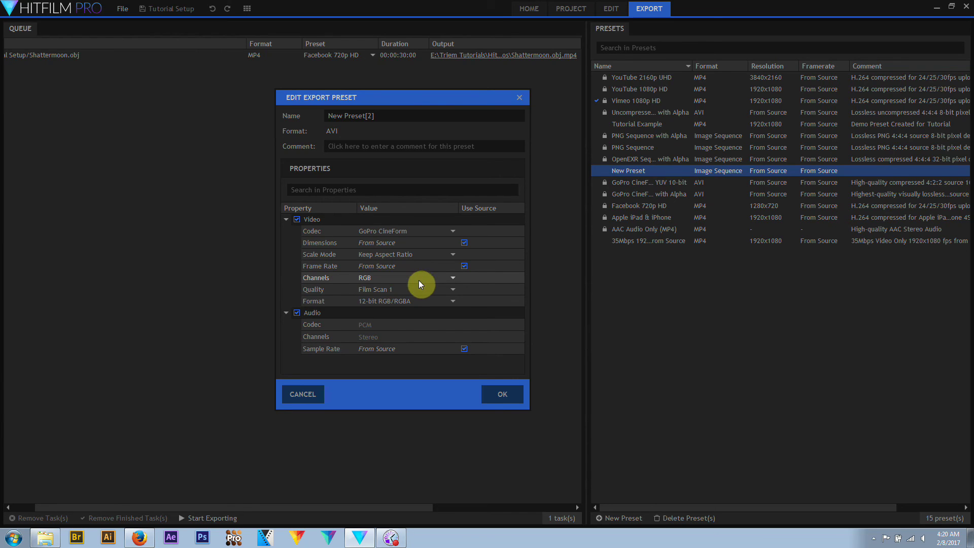
{"action": "left_click", "coordinate": [417, 288]}
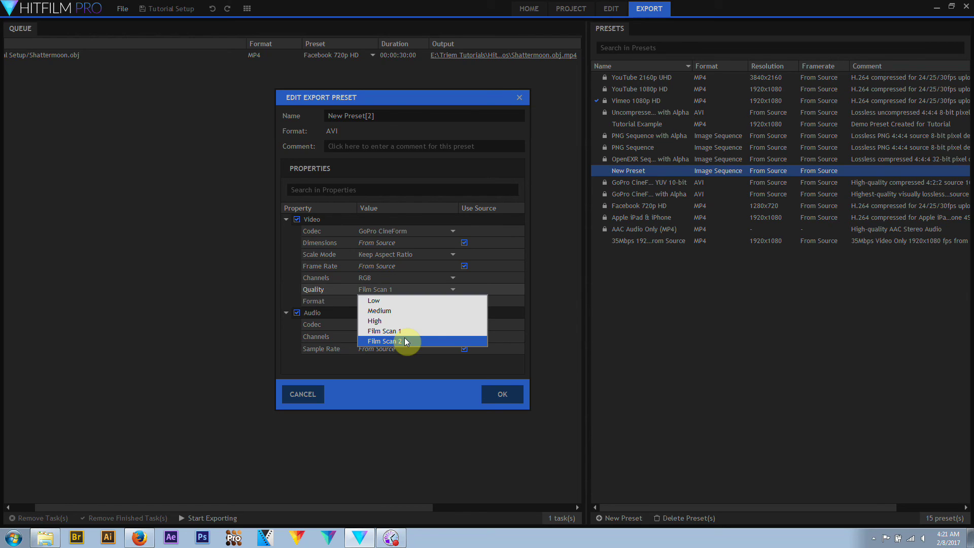
{"action": "left_click", "coordinate": [441, 301]}
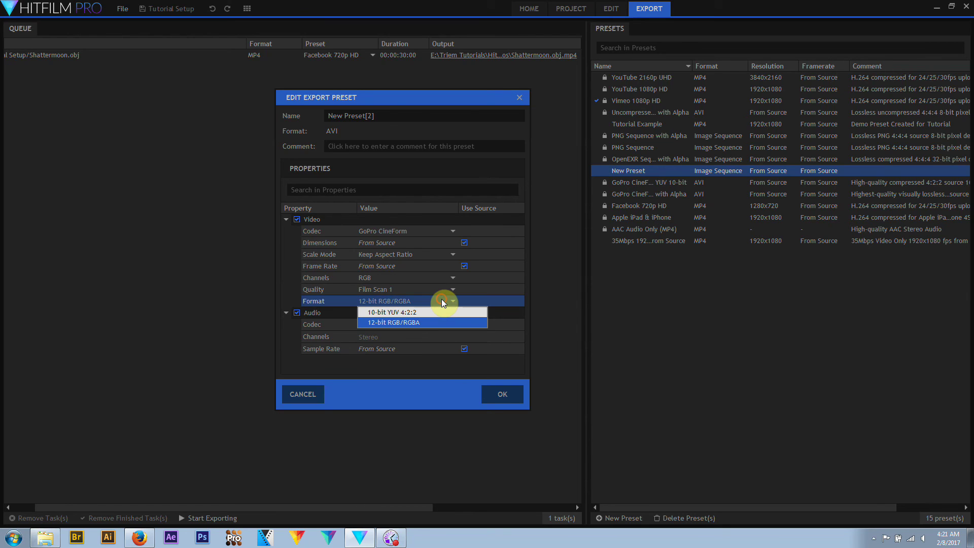
{"action": "left_click", "coordinate": [426, 323]}
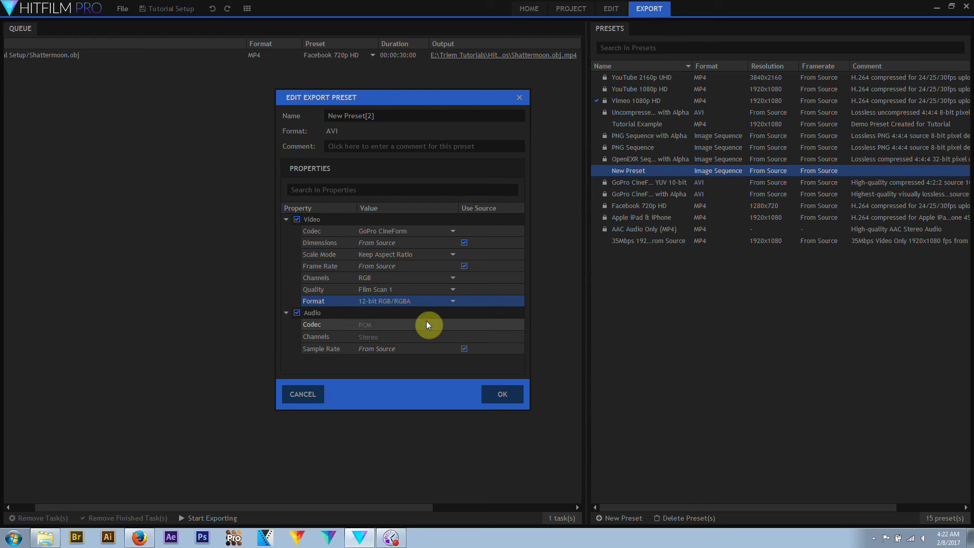
{"action": "left_click", "coordinate": [425, 304]}
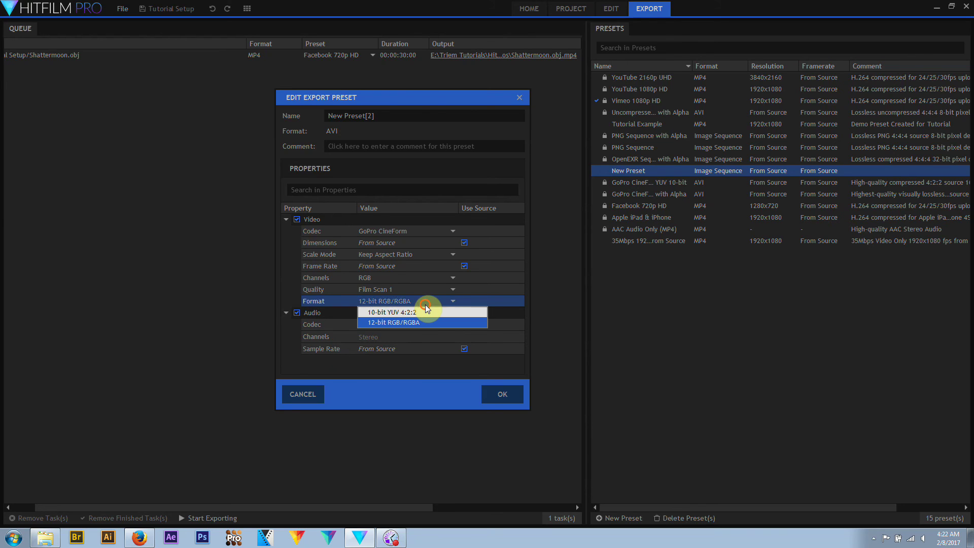
{"action": "left_click", "coordinate": [294, 197]}
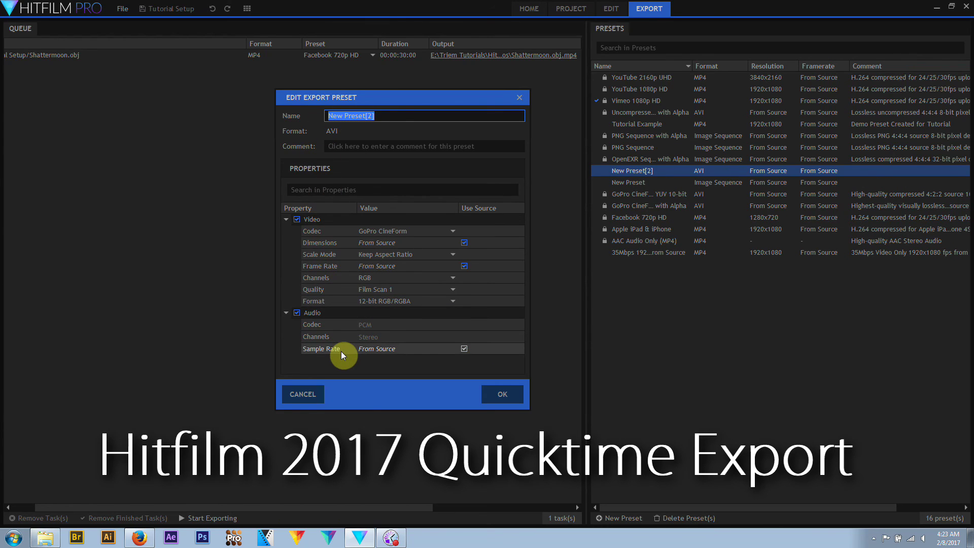
{"action": "left_click", "coordinate": [404, 232]}
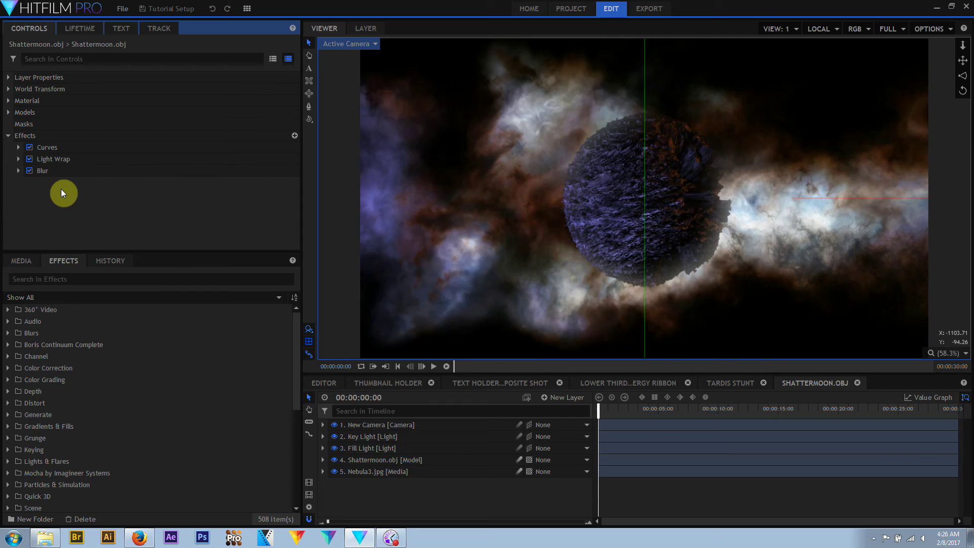
- Save the Shattermoon.obj model's Curves, Light Wrap and Blur effects as a preset named Model Chain in the Triem Presets folder
{"action": "left_click", "coordinate": [47, 148]}
{"action": "left_click", "coordinate": [47, 159], "text": "shift"}
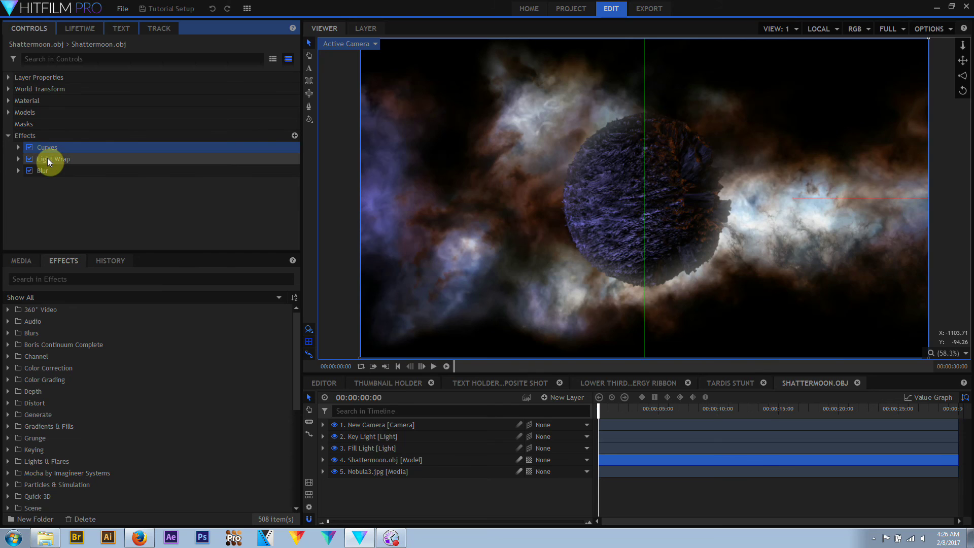
{"action": "right_click", "coordinate": [82, 161]}
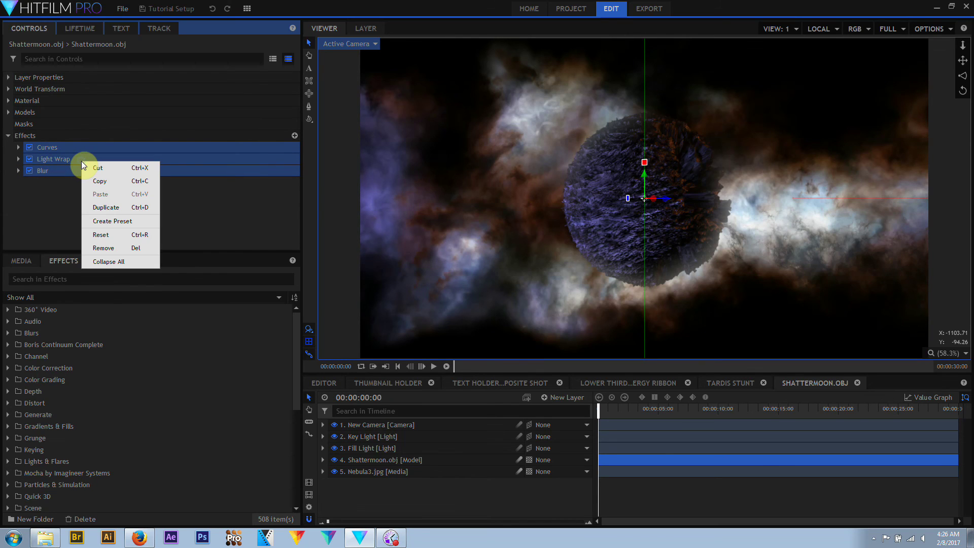
{"action": "left_click", "coordinate": [111, 220]}
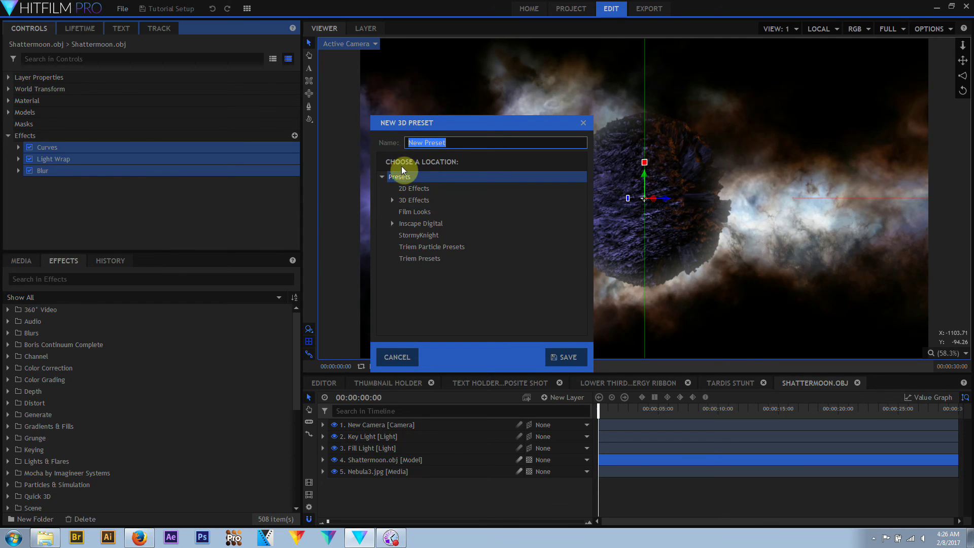
{"action": "left_click", "coordinate": [412, 258]}
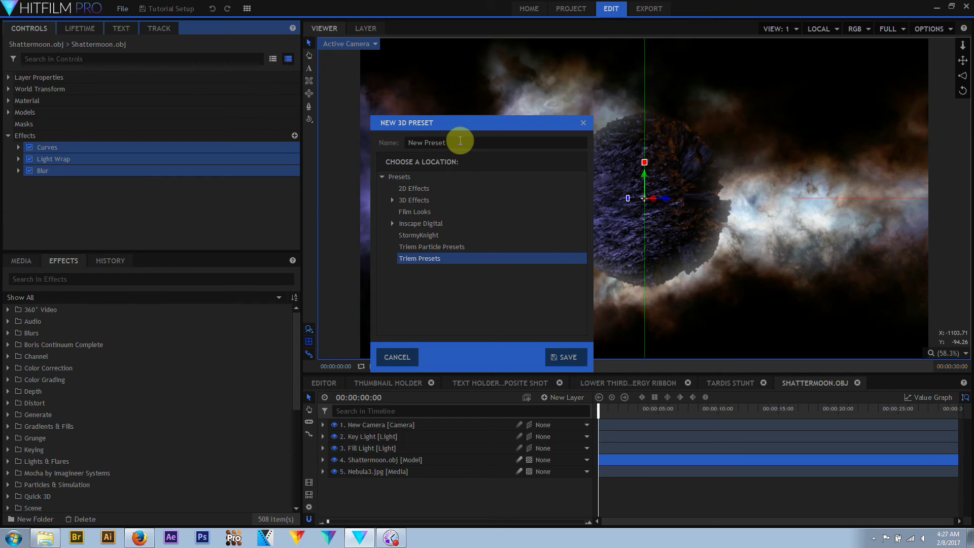
{"action": "triple_click", "coordinate": [459, 143]}
{"action": "type", "text": "Model Chain"}
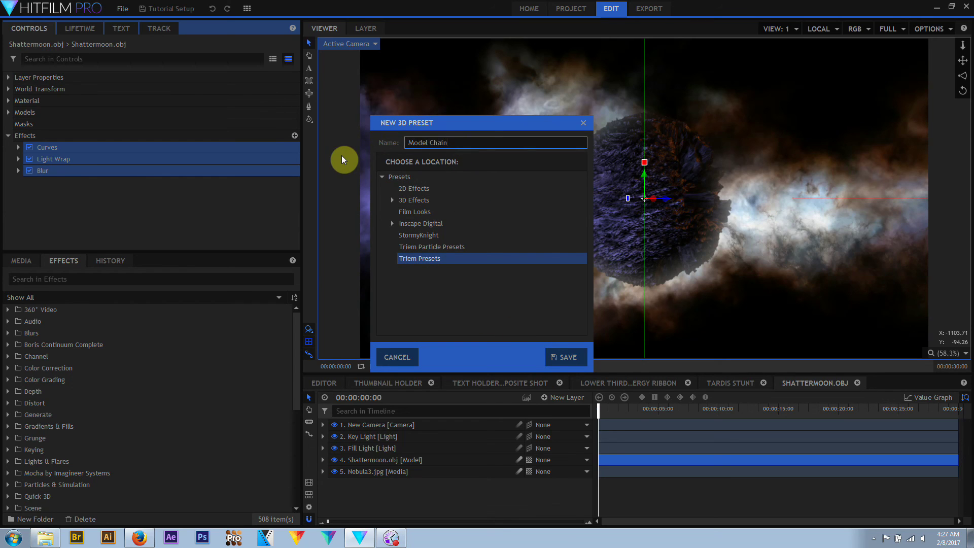
{"action": "left_click", "coordinate": [558, 357]}
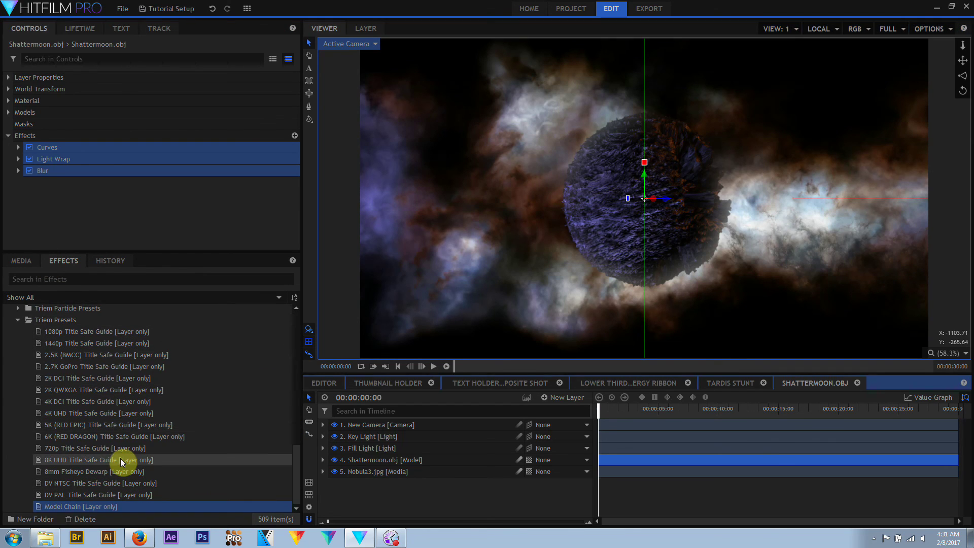
- Apply the Model Chain preset to the TARDIS BODY (stunt) model in the TARDIS STUNT composite, and browse the Preset Marketplace page in Firefox
{"action": "left_click", "coordinate": [730, 383]}
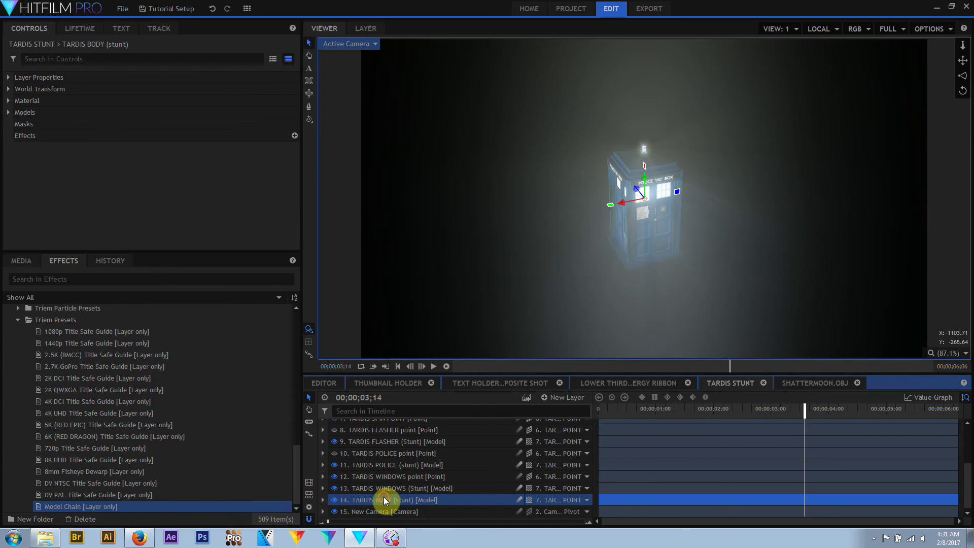
{"action": "left_click_drag", "start_coordinate": [78, 505], "coordinate": [30, 139]}
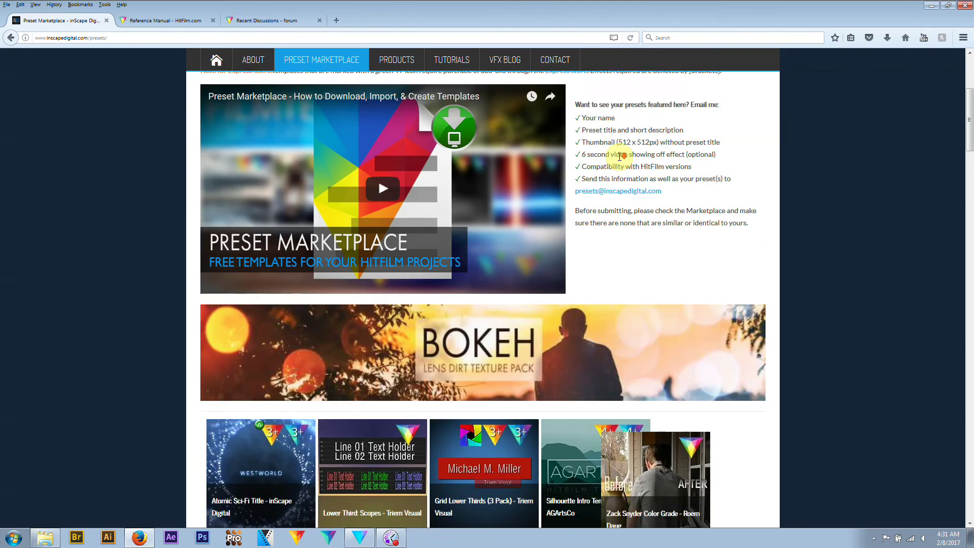
{"action": "scroll", "coordinate": [619, 156], "scroll_direction": "down", "scroll_amount": 5}
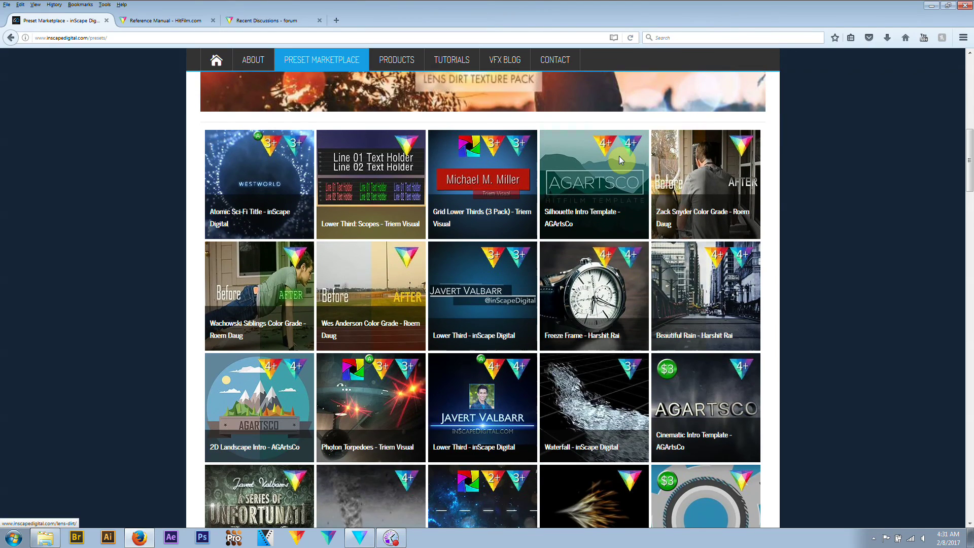
{"action": "mouse_move", "coordinate": [620, 159]}
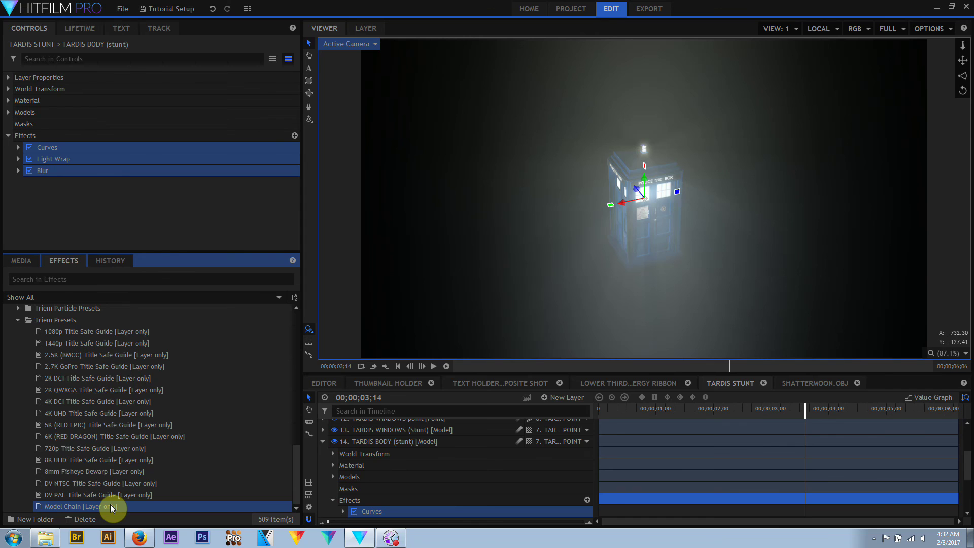
- Export the Model Chain, 720p Title Safe Guide and 4K DCI Title Safe Guide presets to the Essential Hitfilm 02_Import-Export Source Media folder
{"action": "left_click", "coordinate": [105, 447], "text": "ctrl"}
{"action": "left_click", "coordinate": [115, 402], "text": "ctrl"}
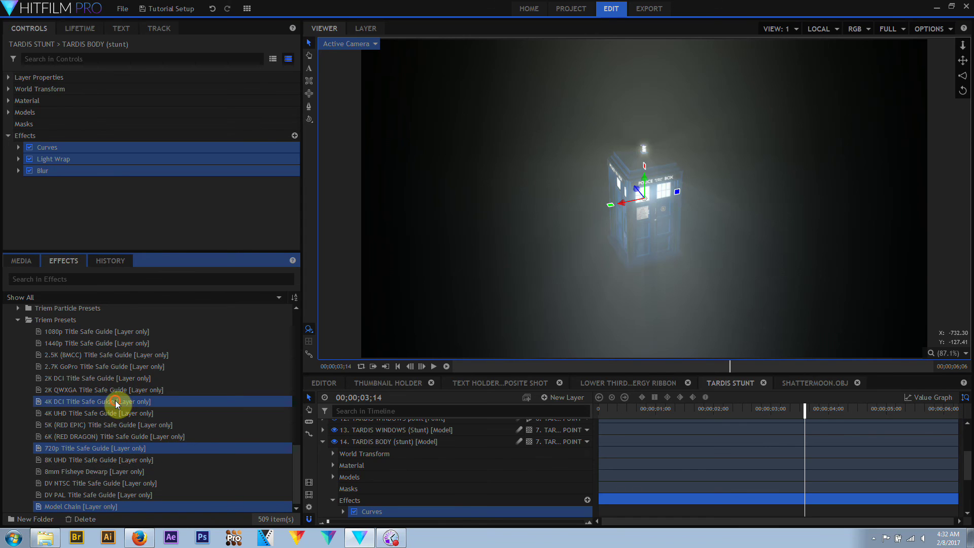
{"action": "right_click", "coordinate": [116, 402]}
{"action": "left_click", "coordinate": [144, 421]}
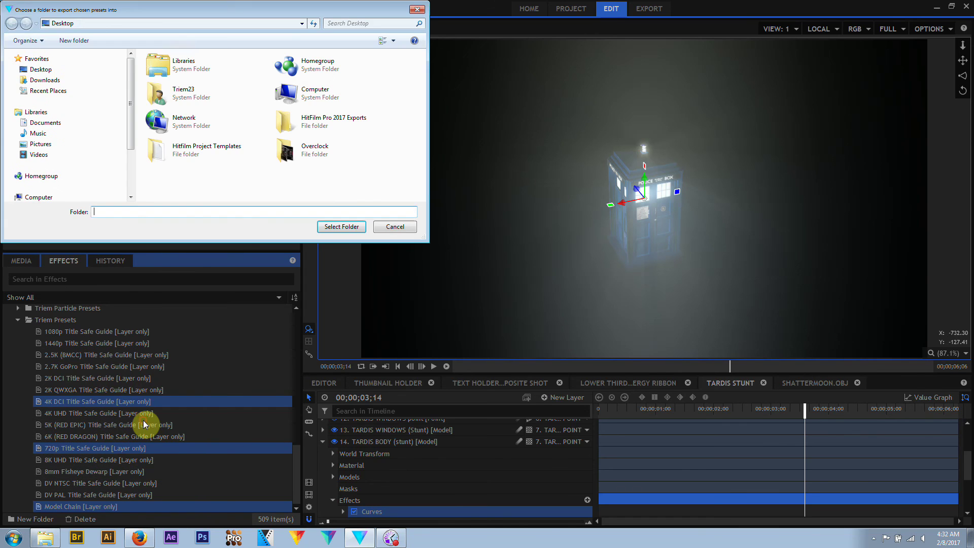
{"action": "left_click_drag", "start_coordinate": [131, 124], "coordinate": [131, 191]}
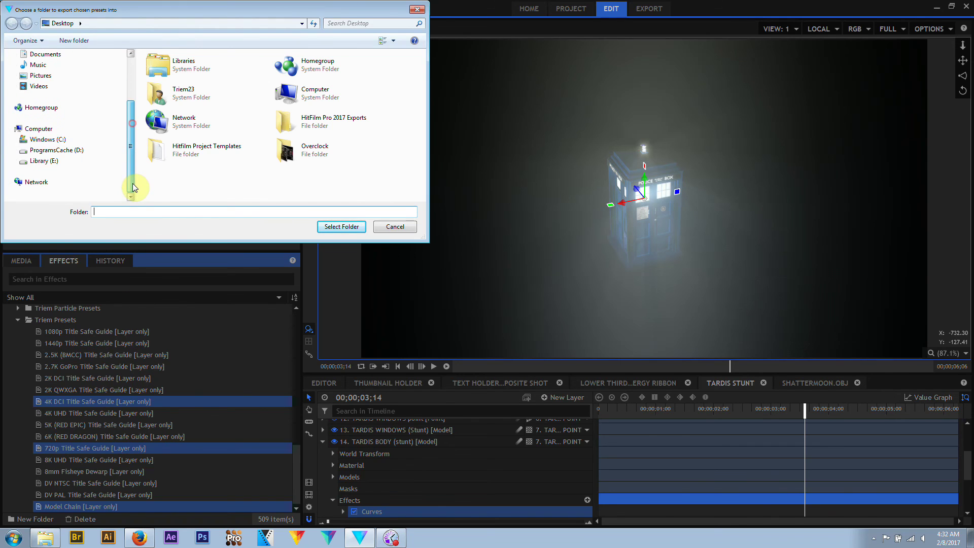
{"action": "left_click", "coordinate": [43, 161]}
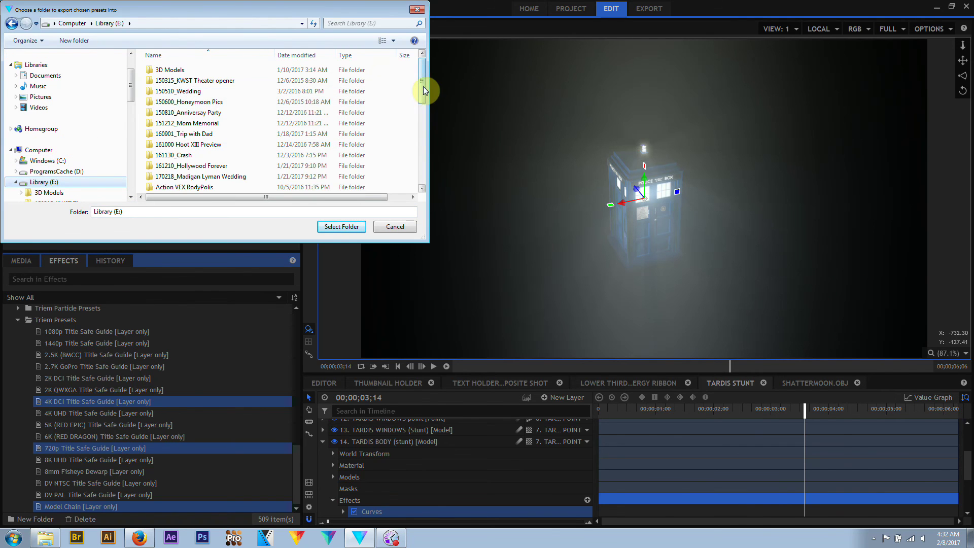
{"action": "left_click_drag", "start_coordinate": [423, 87], "coordinate": [426, 190]}
{"action": "double_click", "coordinate": [198, 133]}
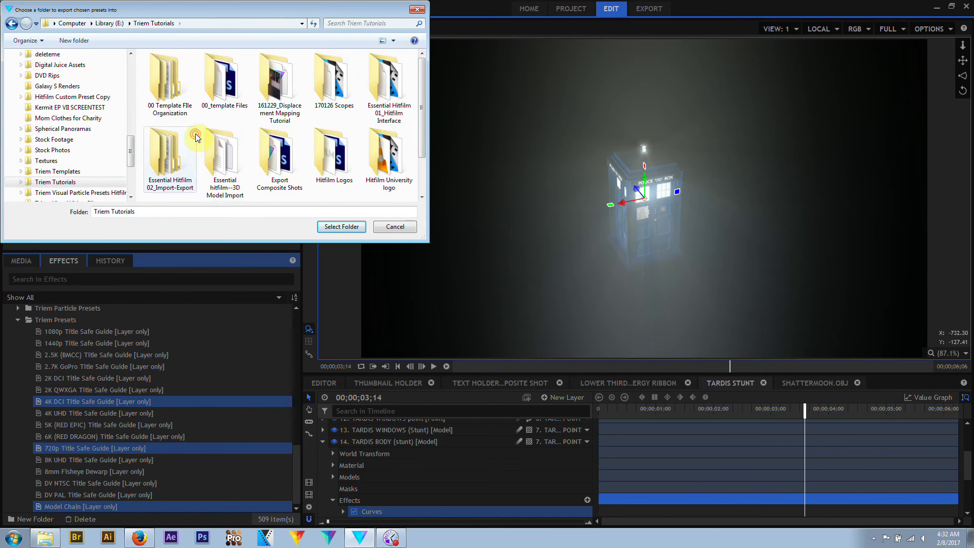
{"action": "double_click", "coordinate": [168, 161]}
{"action": "double_click", "coordinate": [183, 124]}
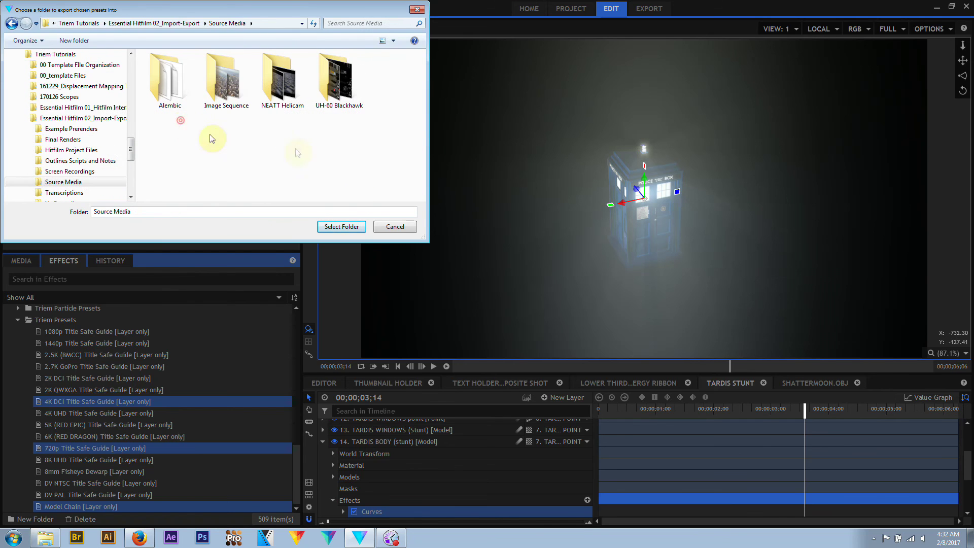
{"action": "left_click", "coordinate": [350, 228]}
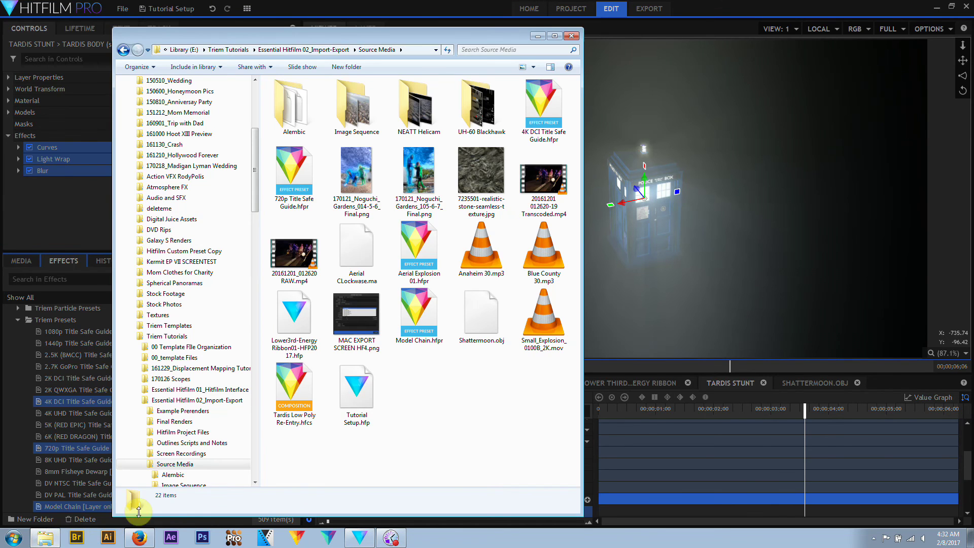
- Check the Source Media folder for the exported Model Chain, 720p Title Safe Guide and 4K DCI Title Safe Guide .hfpr files
{"action": "left_click", "coordinate": [415, 328]}
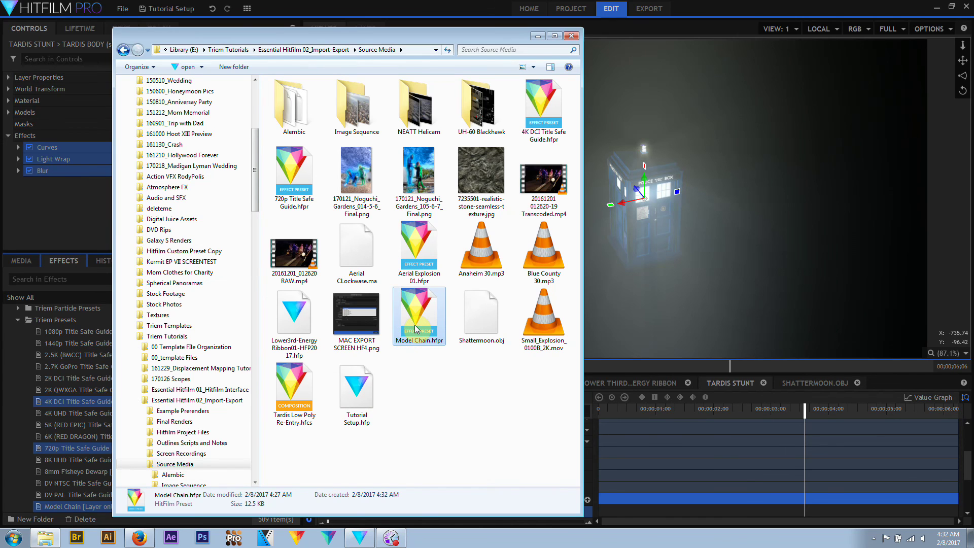
{"action": "left_click", "coordinate": [292, 182], "text": "ctrl"}
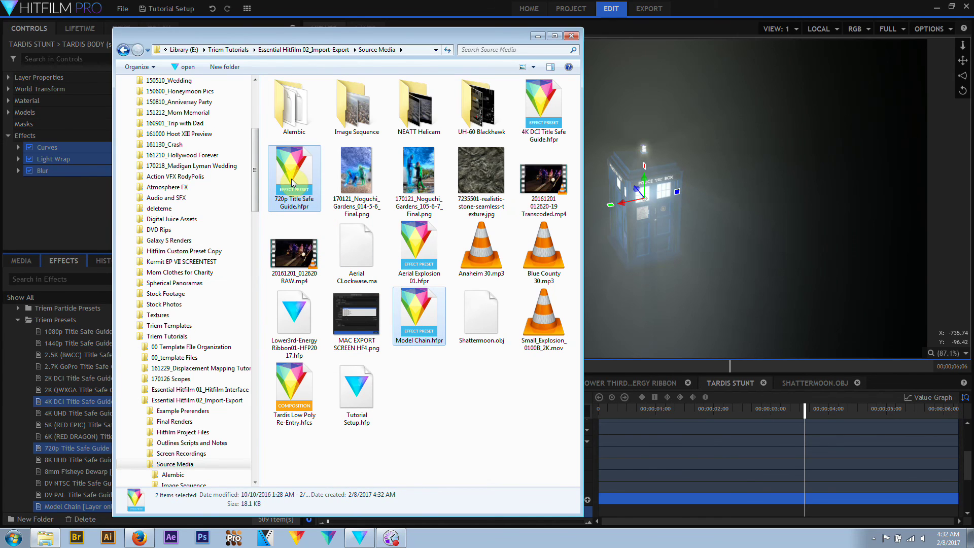
{"action": "left_click", "coordinate": [540, 117], "text": "ctrl"}
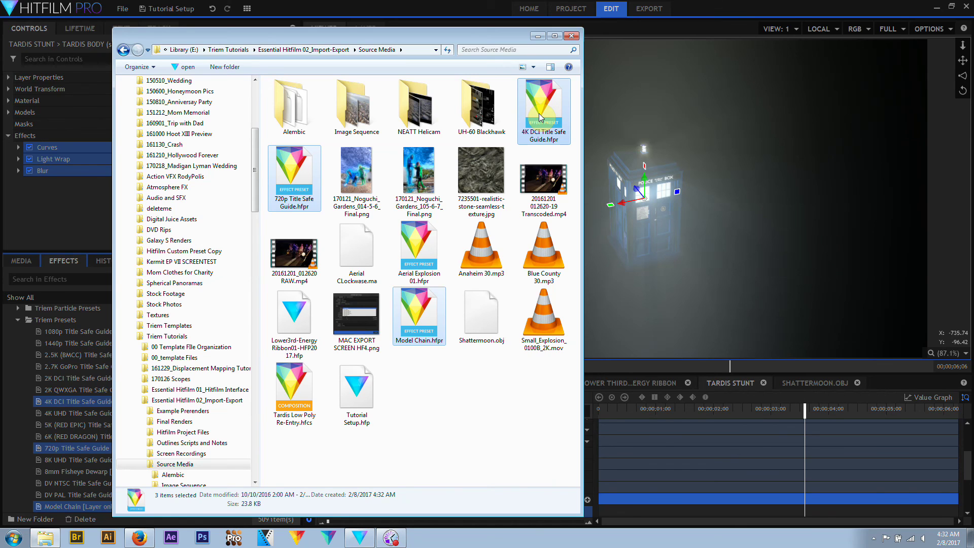
{"action": "key", "text": "Return"}
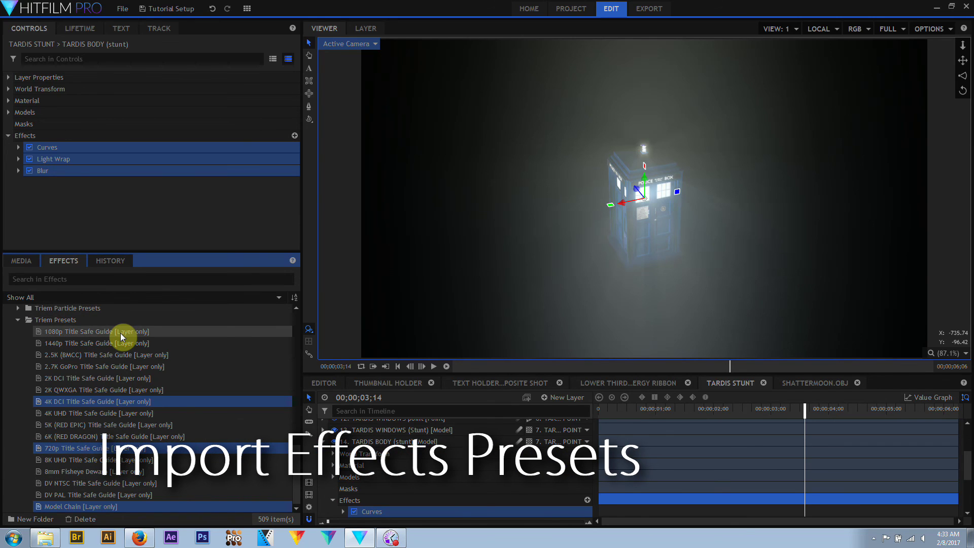
- Import Aerial Explosion 01.hfpr into the Triem Presets folder, and add it below the camera in the Shattermoon.obj composite, scrubbing to preview it
{"action": "right_click", "coordinate": [66, 320]}
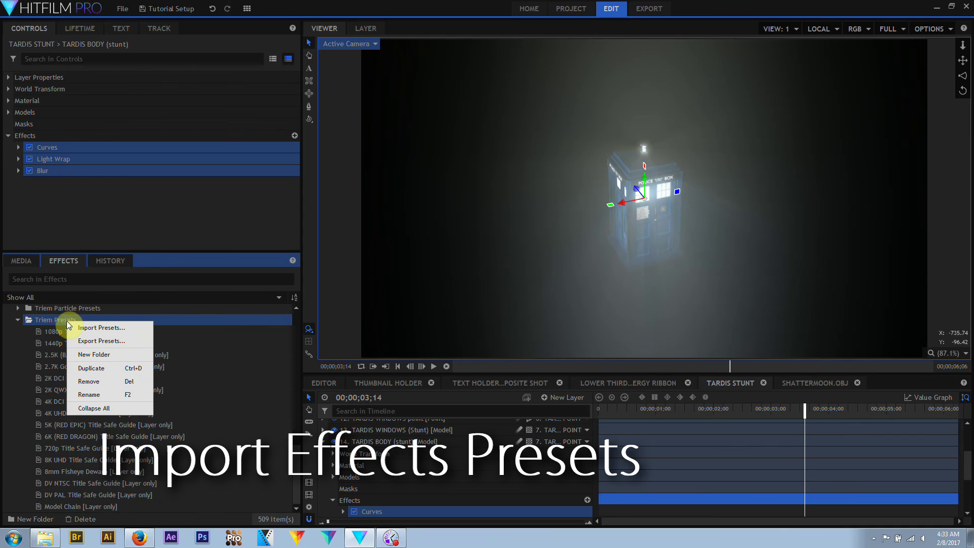
{"action": "left_click", "coordinate": [88, 331]}
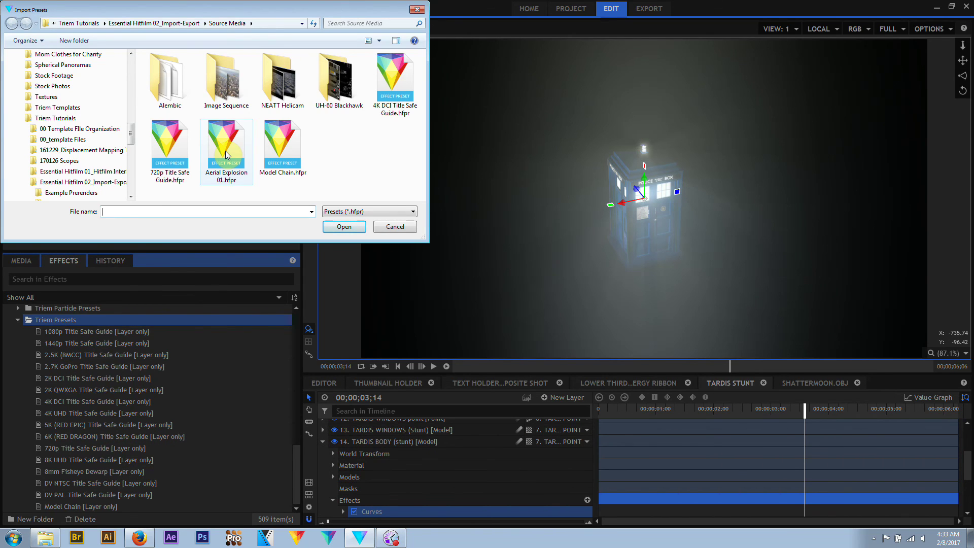
{"action": "double_click", "coordinate": [226, 155]}
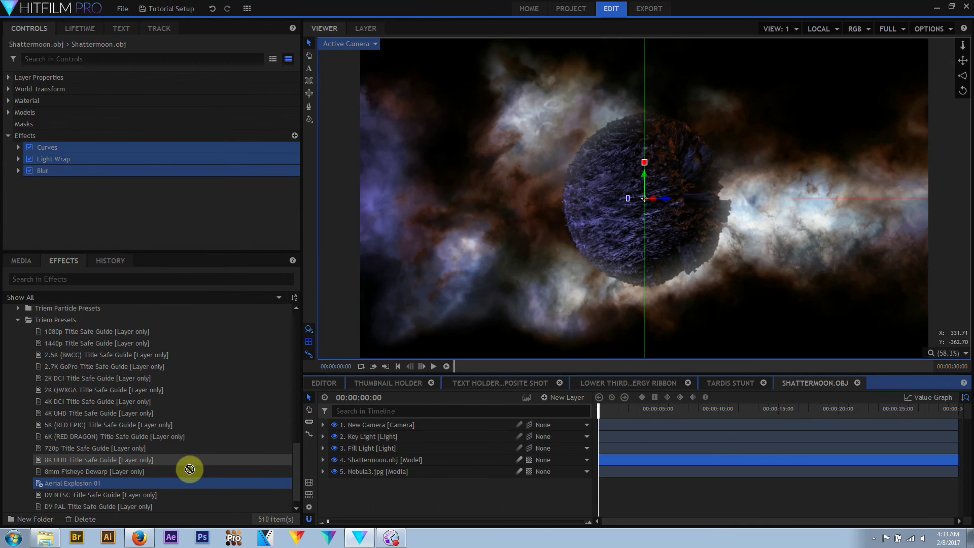
{"action": "left_click_drag", "start_coordinate": [191, 482], "coordinate": [390, 432]}
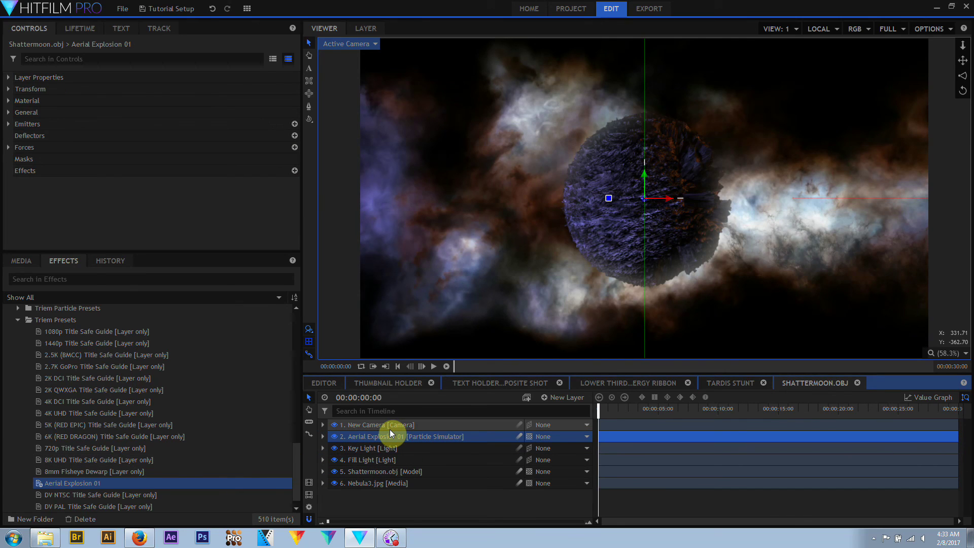
{"action": "left_click_drag", "start_coordinate": [598, 408], "coordinate": [642, 408]}
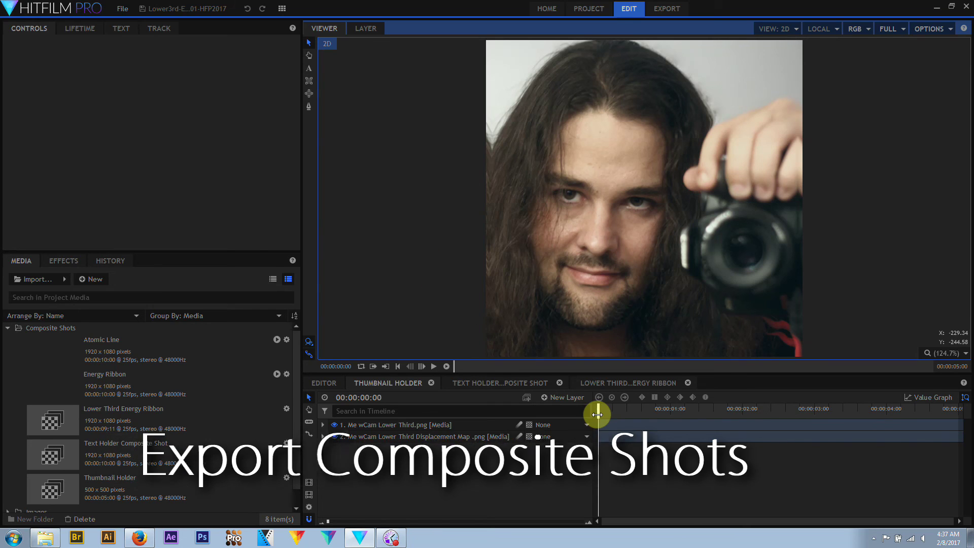
{"action": "left_click", "coordinate": [597, 414]}
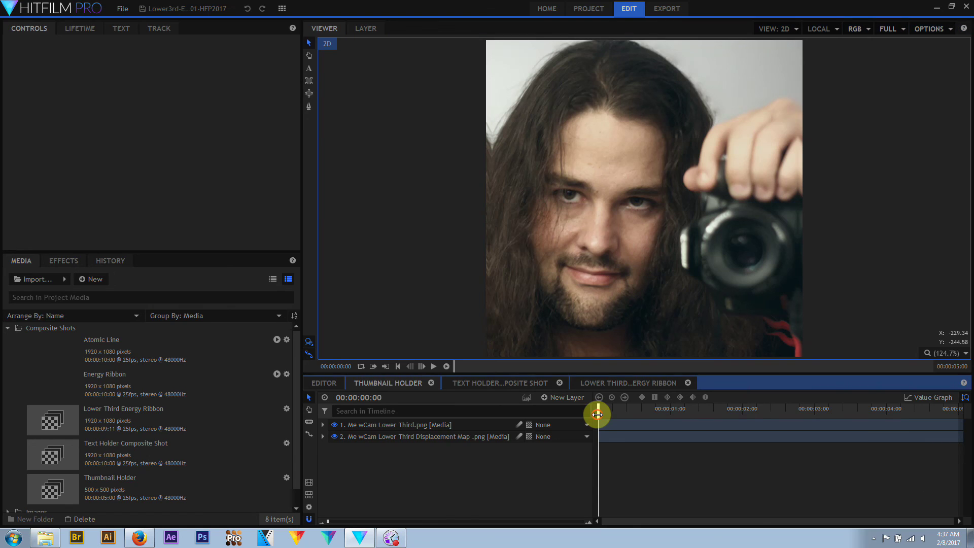
{"action": "left_click_drag", "start_coordinate": [597, 414], "coordinate": [570, 447]}
{"action": "left_click", "coordinate": [571, 445]}
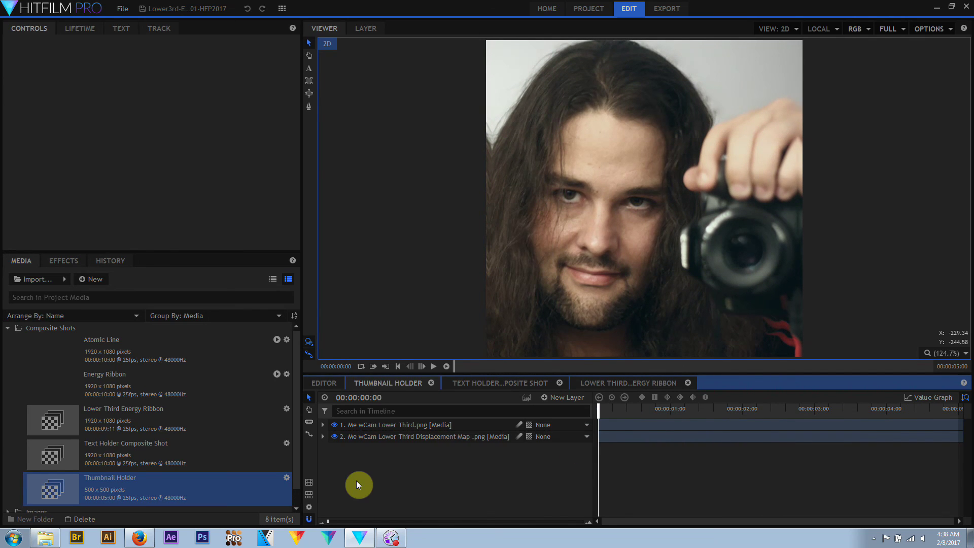
- Save the Thumbnail Holder composite shot as Displace Me in the 1080p folder of Hitfilm Project Templates
{"action": "right_click", "coordinate": [242, 482]}
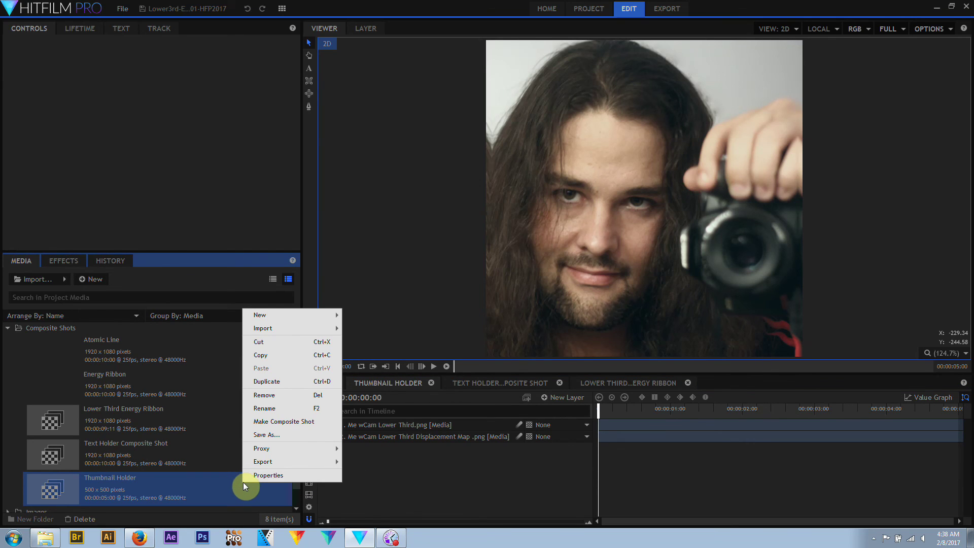
{"action": "left_click", "coordinate": [271, 432]}
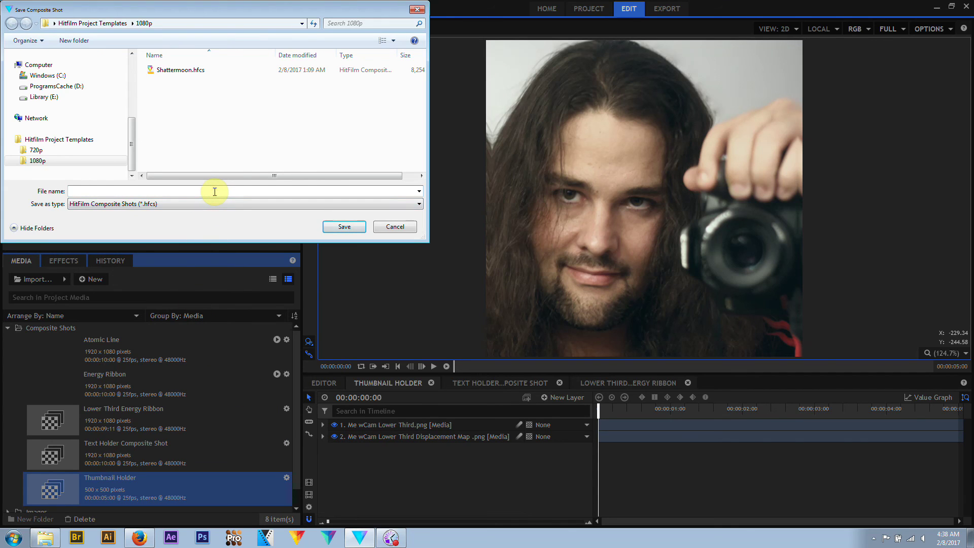
{"action": "left_click", "coordinate": [215, 192]}
{"action": "type", "text": "Displace Me"}
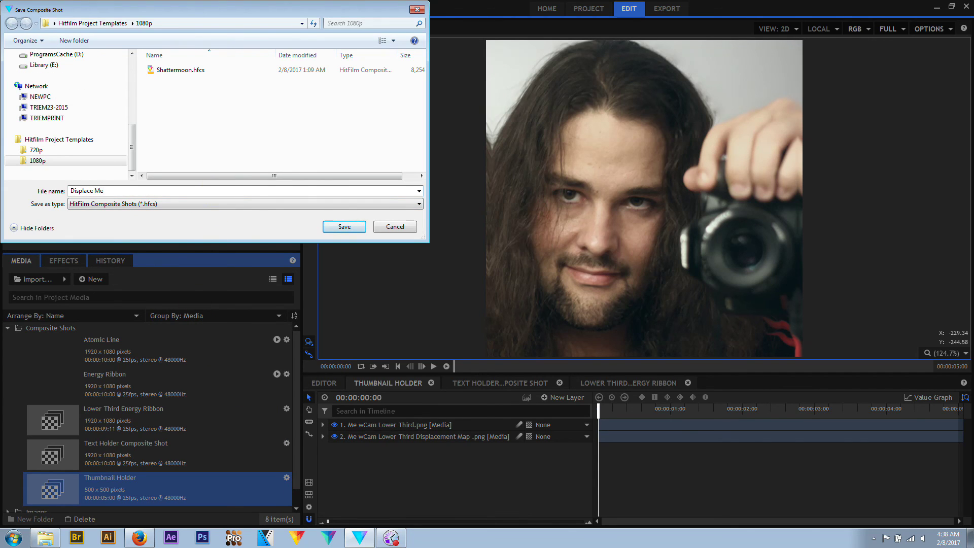
{"action": "key", "text": "Return"}
- Open the Lower Third Energy Ribbon composite shot and scrub through its timeline to preview the animation
{"action": "left_click", "coordinate": [388, 466]}
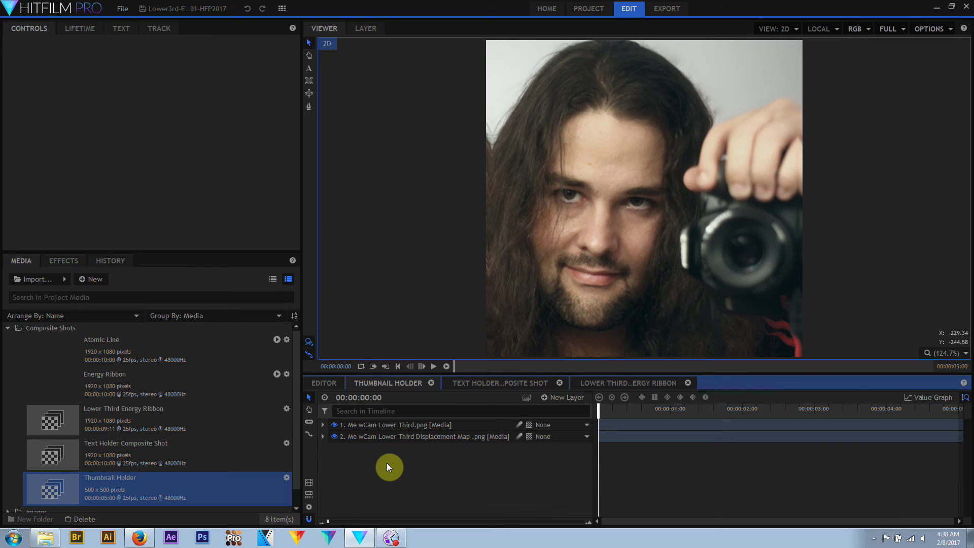
{"action": "left_click", "coordinate": [590, 387]}
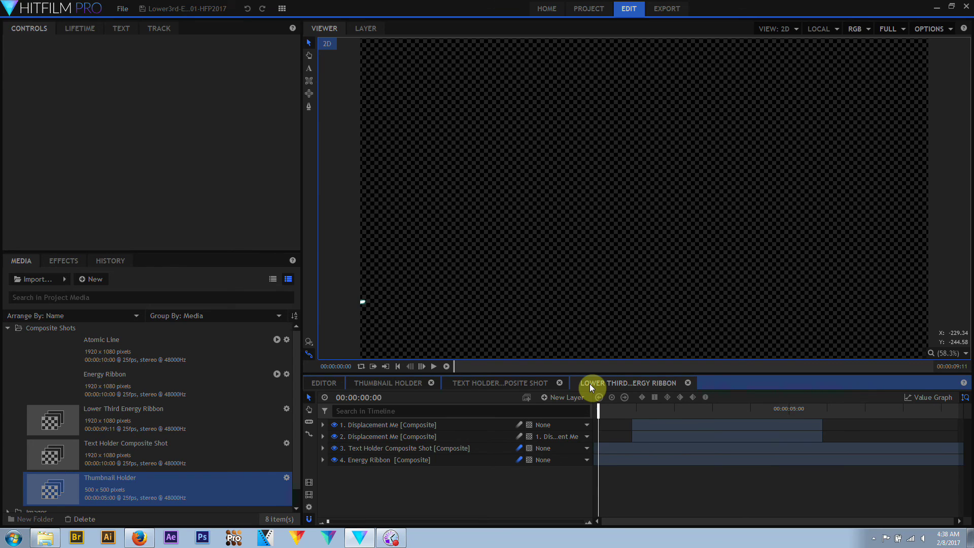
{"action": "left_click_drag", "start_coordinate": [598, 411], "coordinate": [757, 432]}
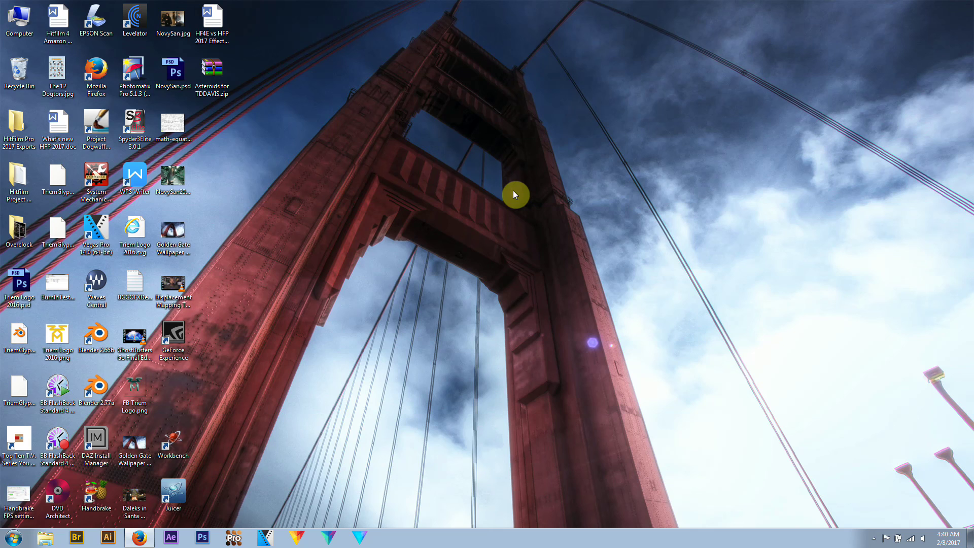
- Open the HF 1080-24p.hfp template project from the 1080p folder of Hitfilm Project Templates on the desktop
{"action": "double_click", "coordinate": [26, 183]}
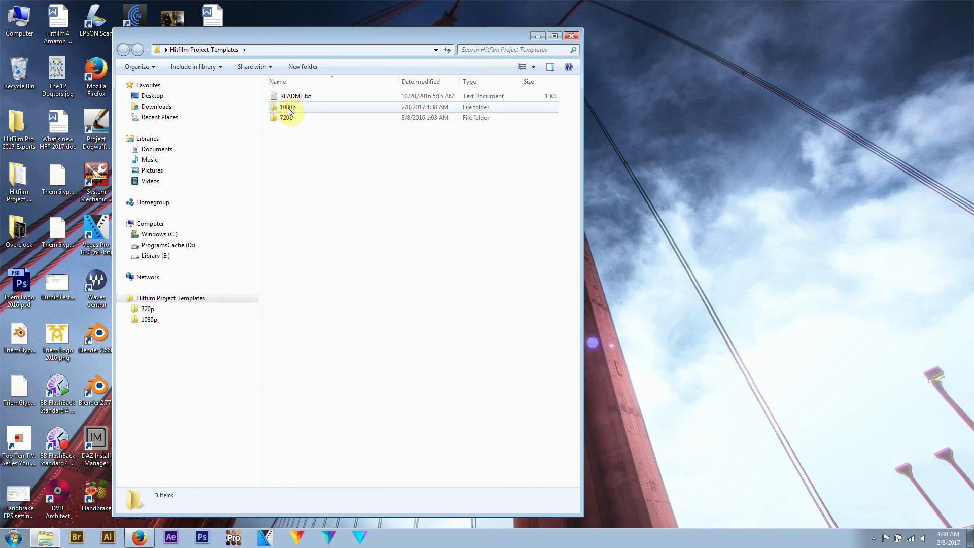
{"action": "double_click", "coordinate": [287, 107]}
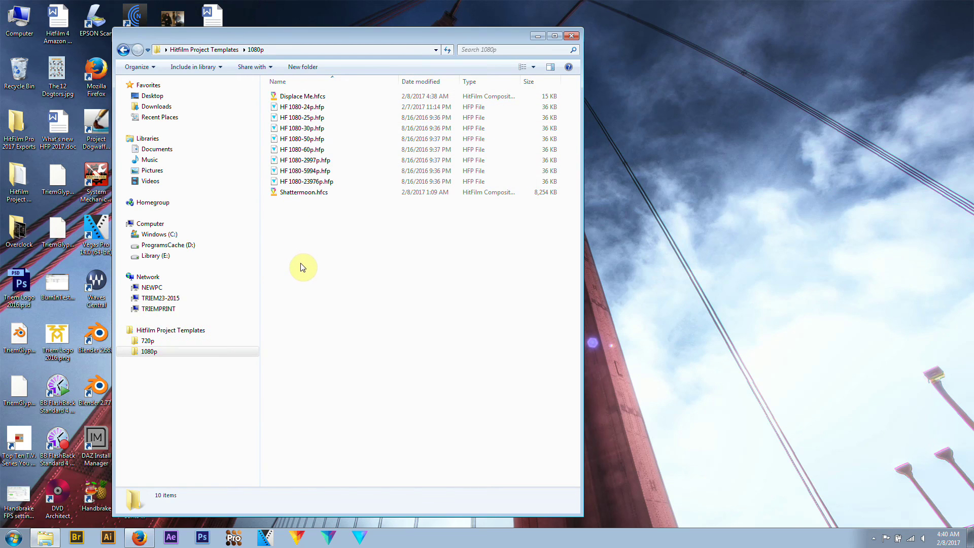
{"action": "double_click", "coordinate": [300, 109]}
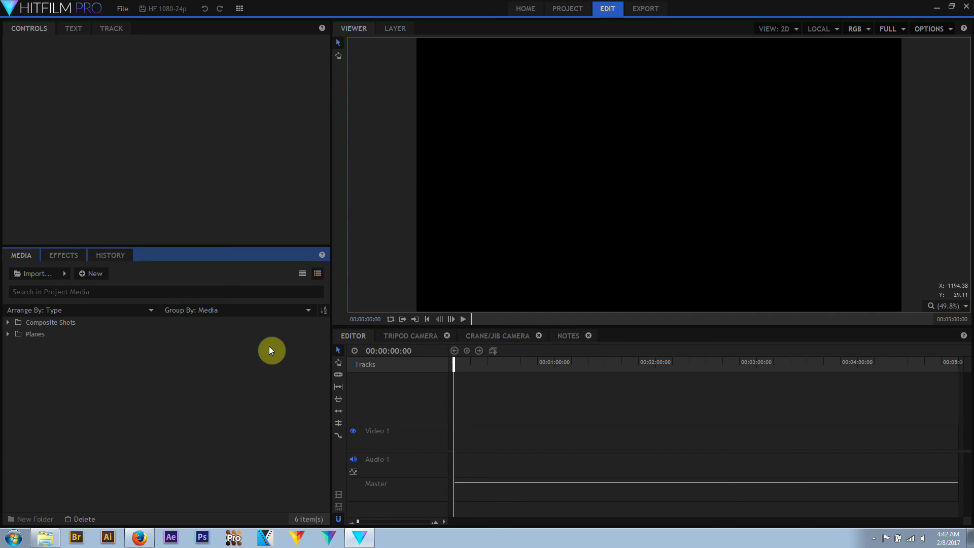
- Review the template's media grouping options and the editor timeline's Preview Mode and Video Size settings
{"action": "left_click", "coordinate": [276, 312]}
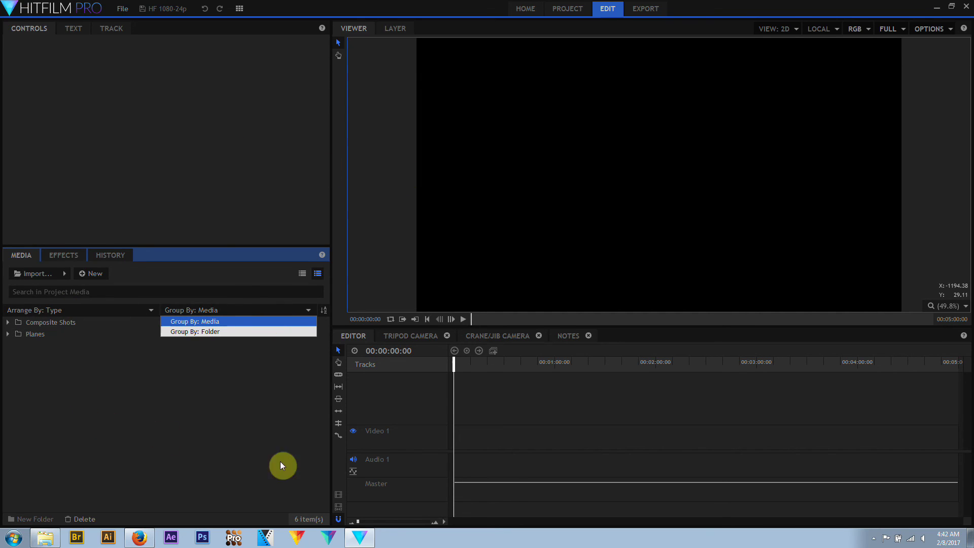
{"action": "left_click", "coordinate": [446, 522]}
{"action": "mouse_move", "coordinate": [470, 515]}
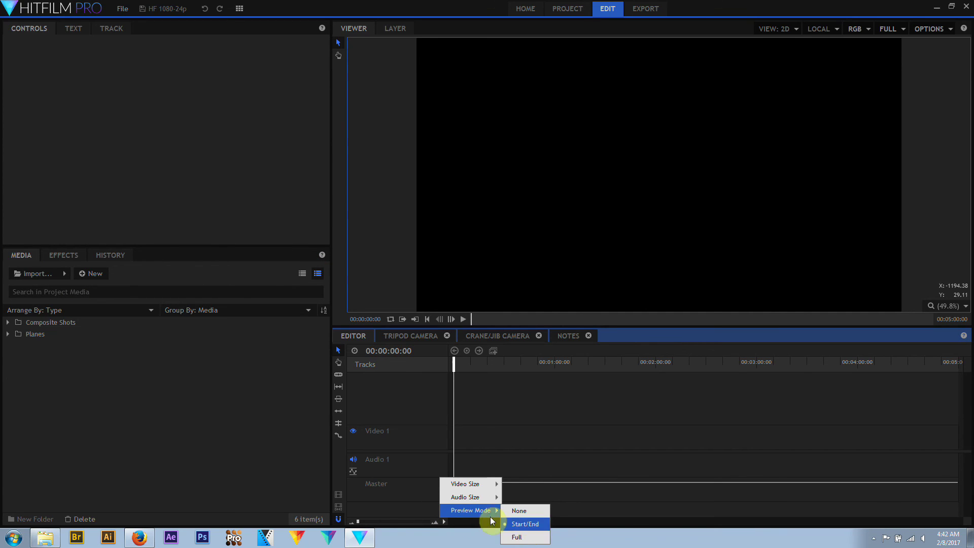
{"action": "mouse_move", "coordinate": [476, 486]}
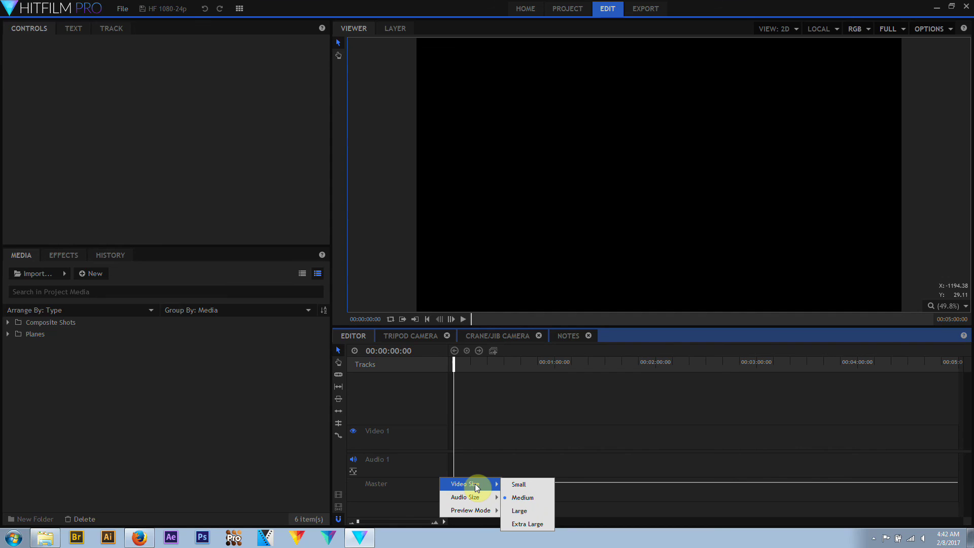
{"action": "left_click", "coordinate": [255, 437]}
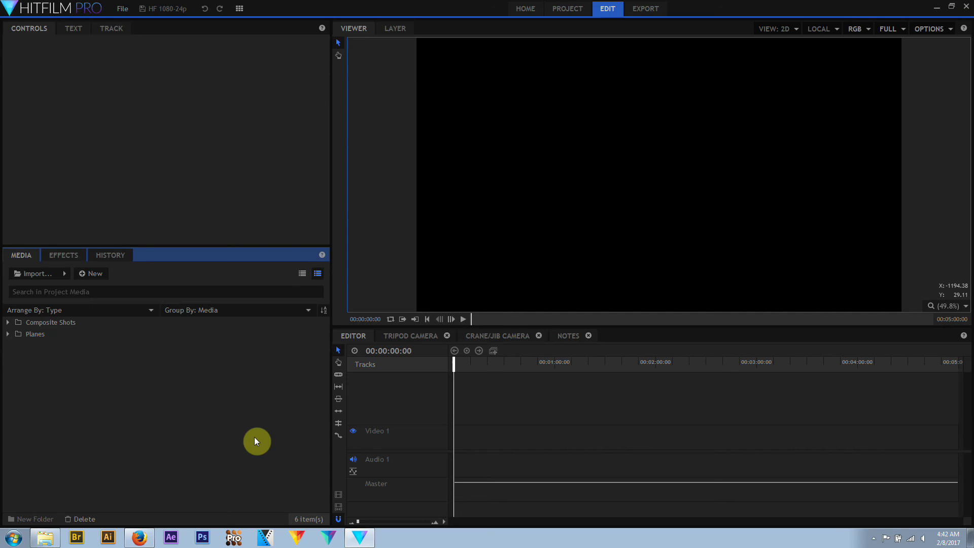
- Review the Tripod Camera and Crane/Jib Camera composite shots, and open the Notes composite's New Text layer for text editing
{"action": "left_click", "coordinate": [426, 337]}
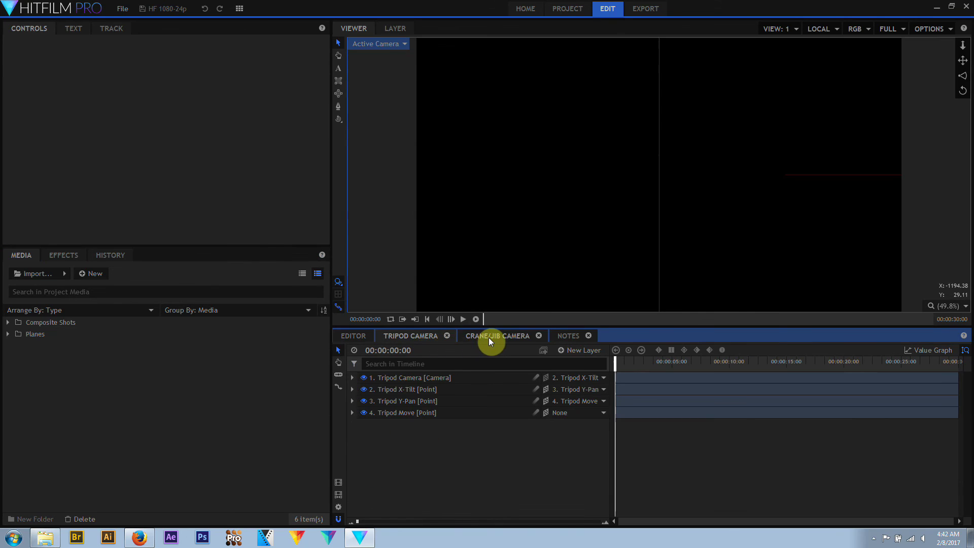
{"action": "left_click", "coordinate": [489, 337]}
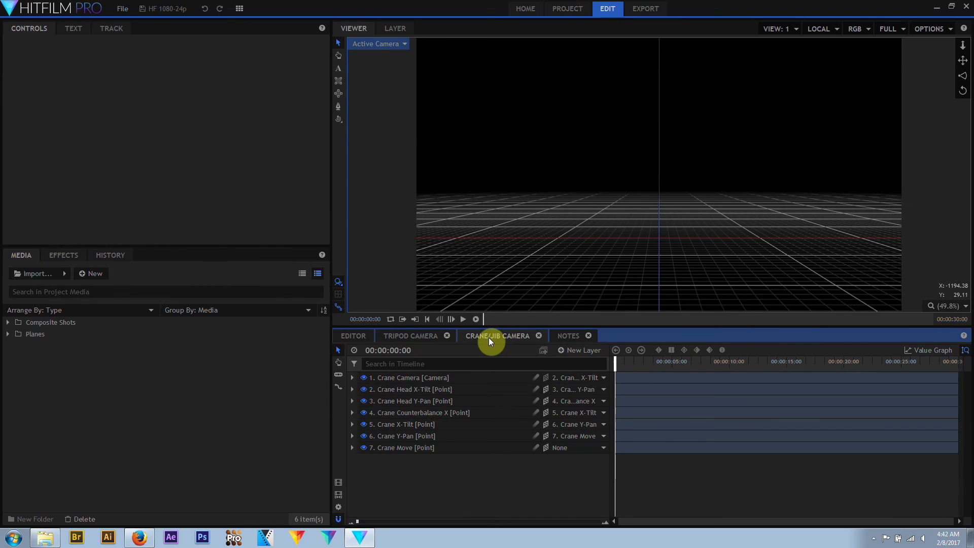
{"action": "left_click", "coordinate": [561, 336]}
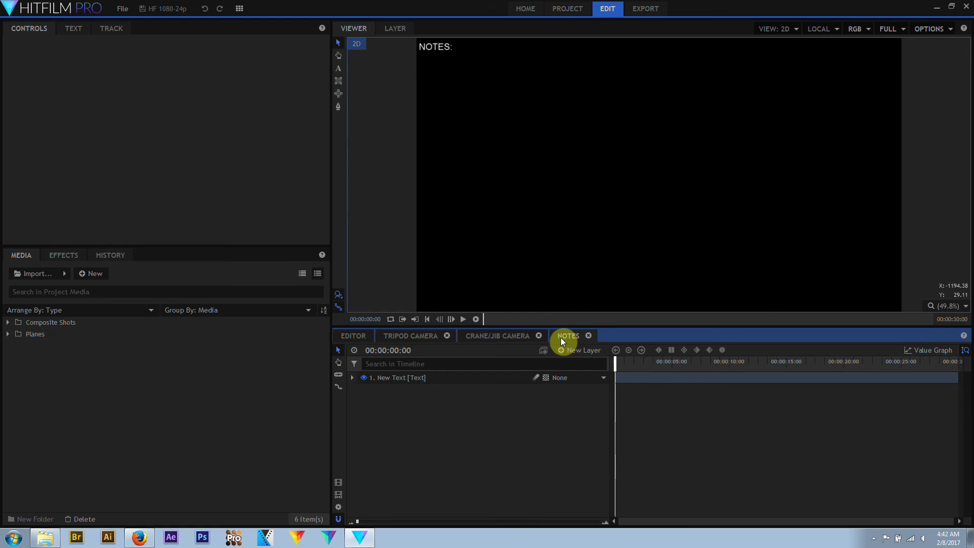
{"action": "left_click", "coordinate": [393, 378]}
{"action": "left_click", "coordinate": [338, 69]}
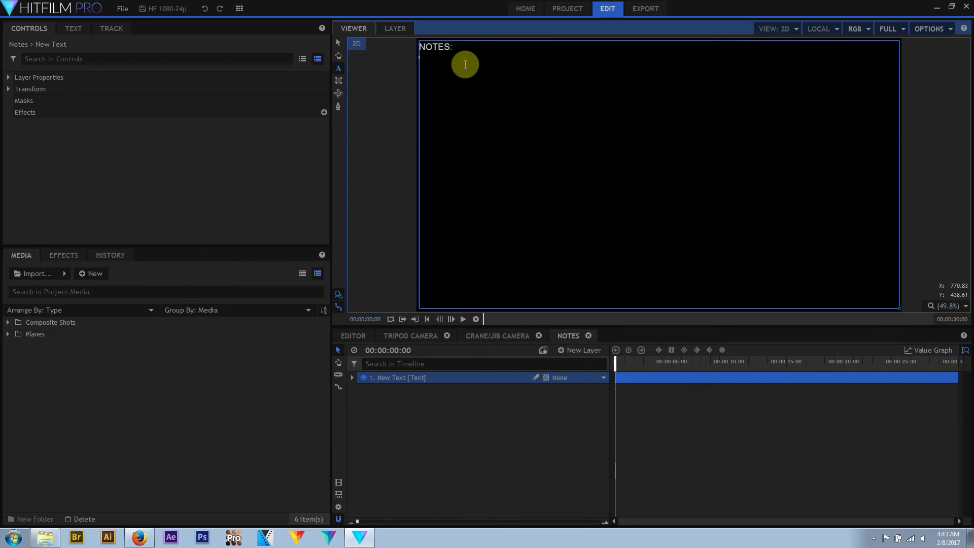